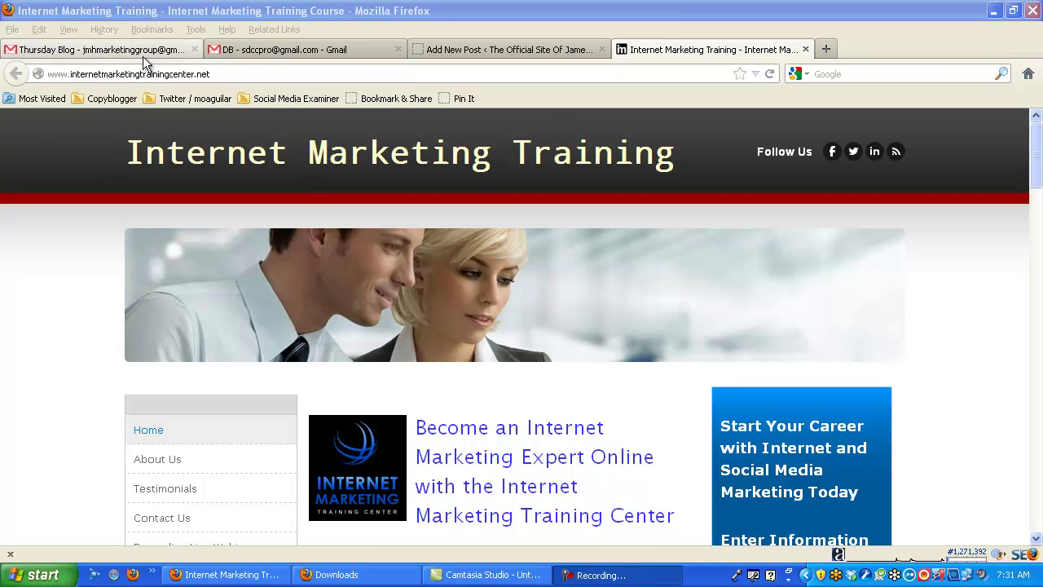
- Copy the title "Top 10 Money Making Blogging Strategies" from the Thursday Blog email in Gmail
{"action": "left_click", "coordinate": [519, 56]}
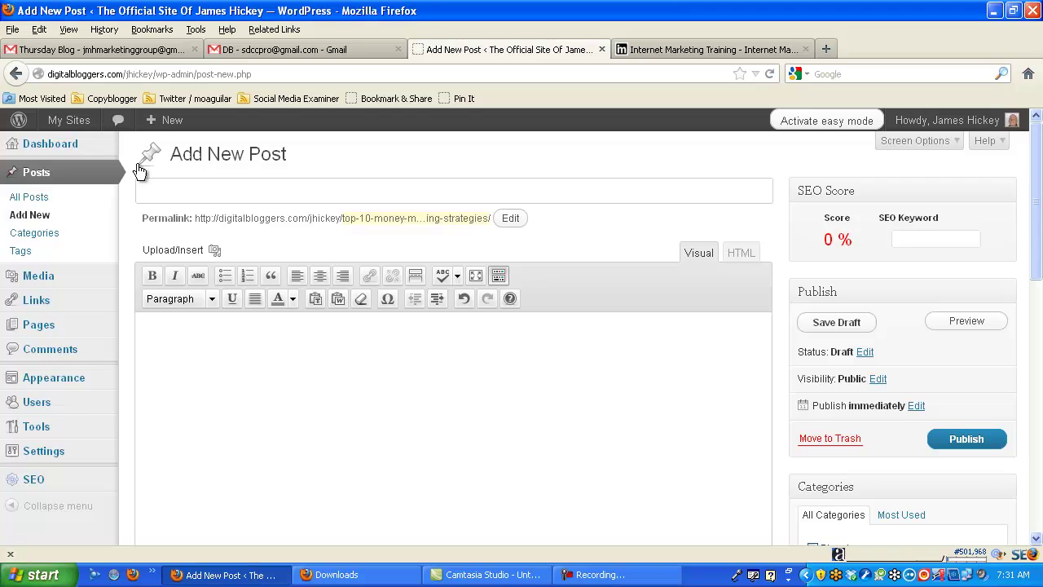
{"action": "left_click", "coordinate": [114, 54]}
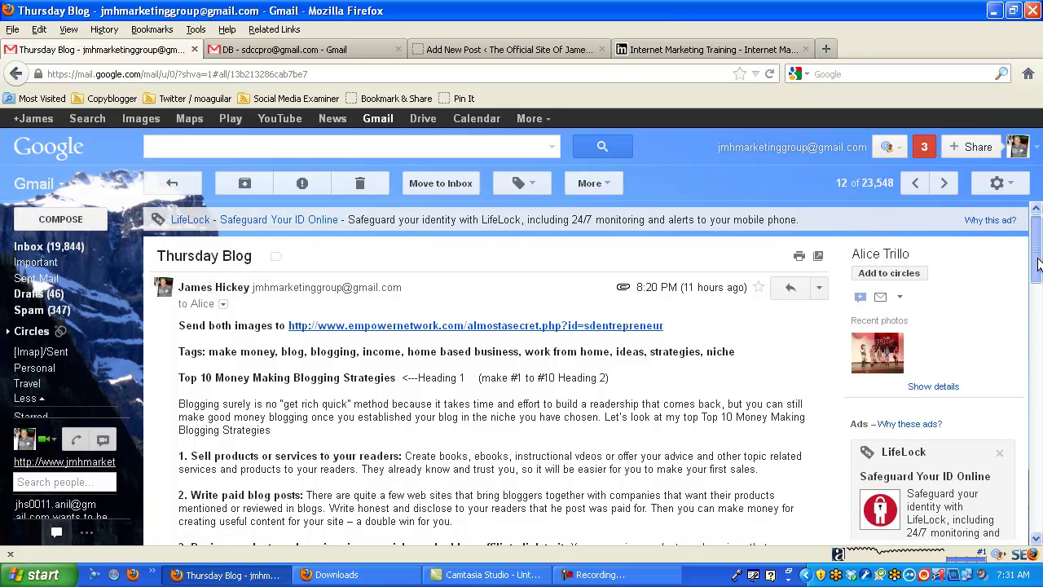
{"action": "mouse_move", "coordinate": [1038, 262]}
{"action": "left_mouse_down"}
{"action": "mouse_move", "coordinate": [1038, 299]}
{"action": "mouse_move", "coordinate": [1039, 260]}
{"action": "left_mouse_up"}
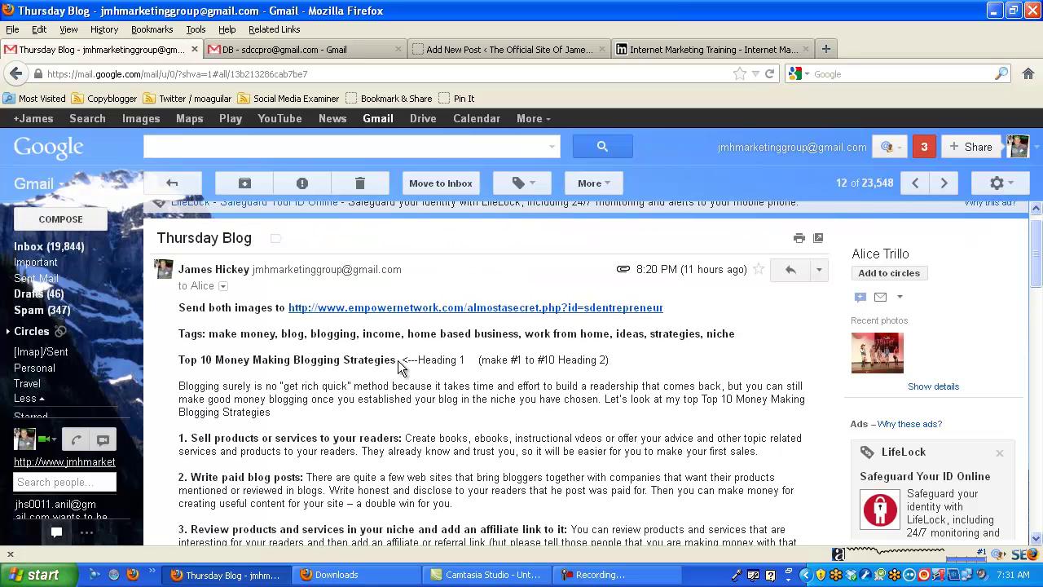
{"action": "left_click_drag", "start_coordinate": [399, 361], "coordinate": [212, 359]}
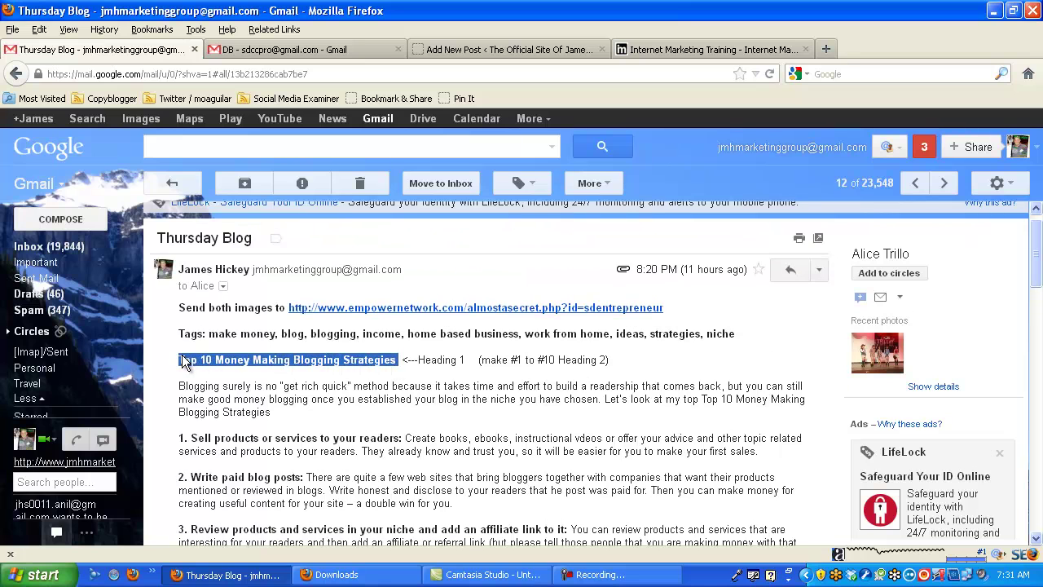
{"action": "right_click", "coordinate": [230, 360]}
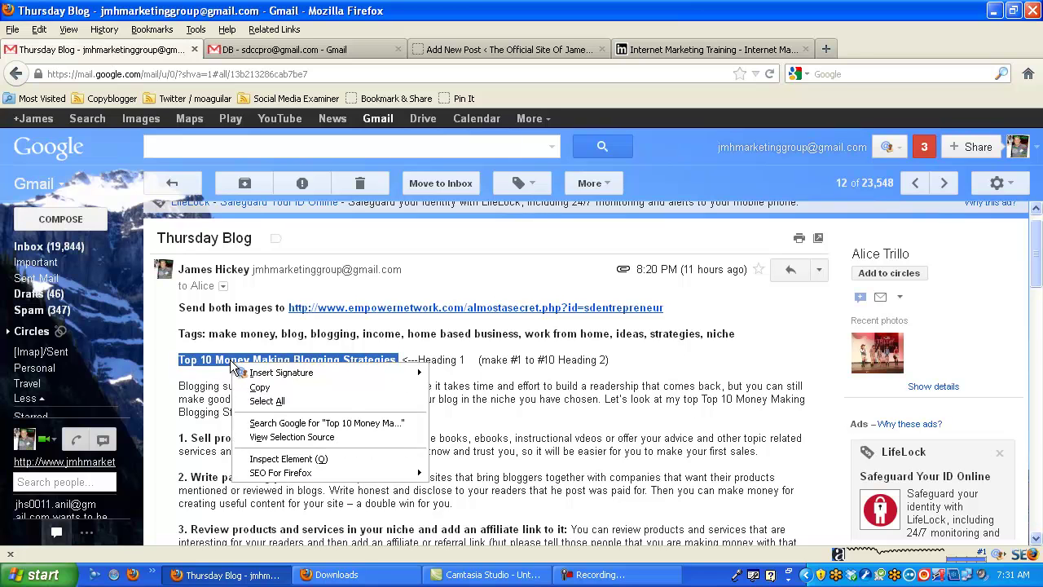
{"action": "left_click", "coordinate": [251, 391]}
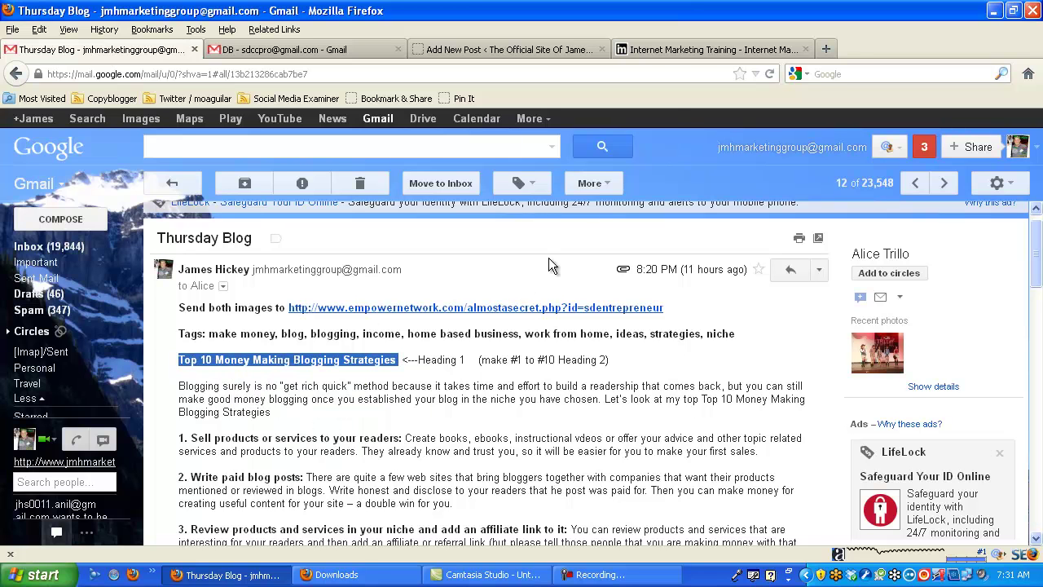
- Switch to the WordPress new post page and paste the copied text as the post title
{"action": "left_click", "coordinate": [547, 52]}
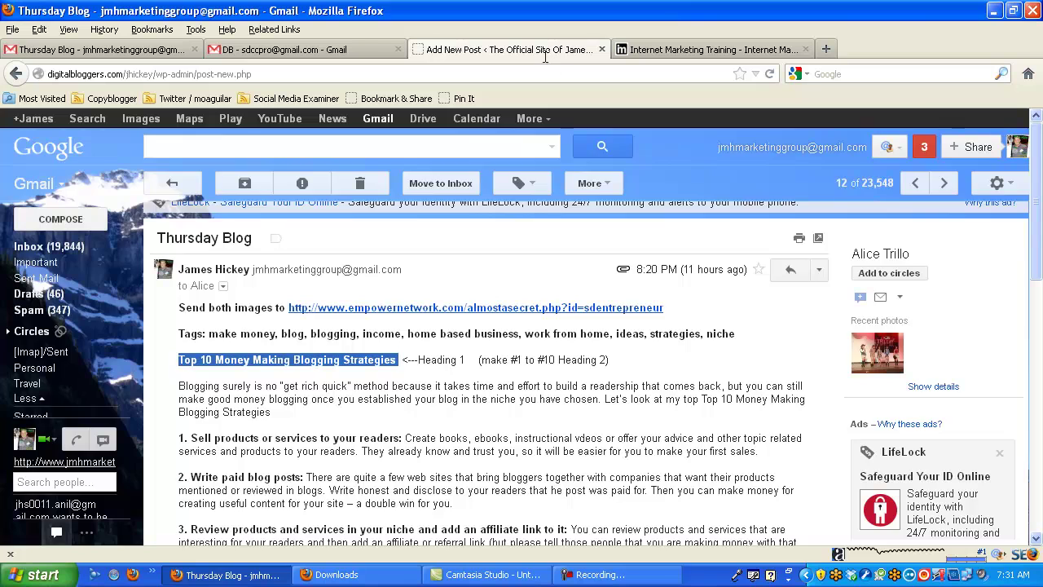
{"action": "left_click", "coordinate": [272, 194]}
{"action": "right_click", "coordinate": [272, 194]}
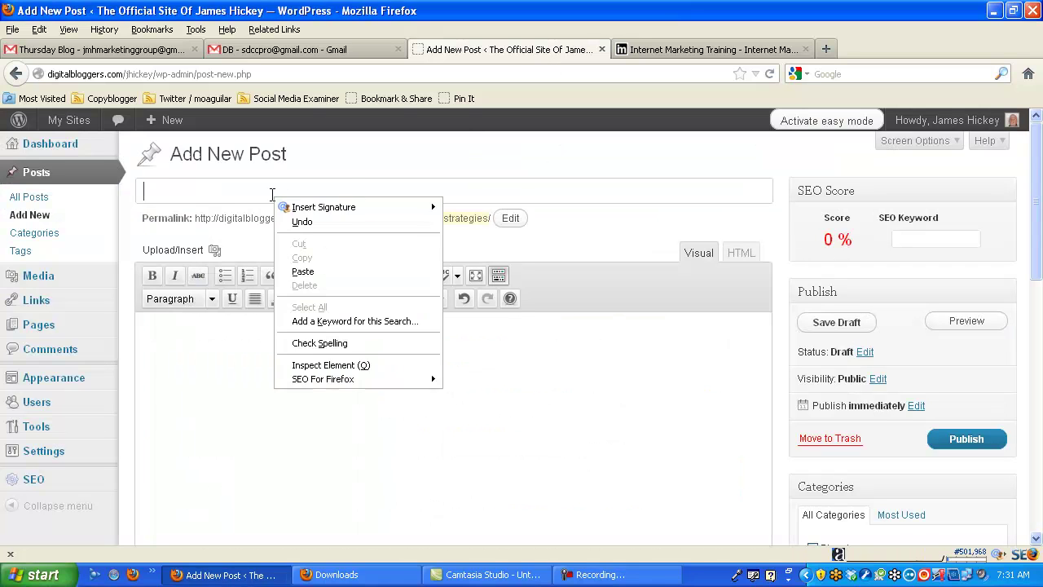
{"action": "left_click", "coordinate": [310, 271]}
- Paste "Top 10 Money Making Blogging Strategies" into the post body and format it as Heading 1
{"action": "left_click", "coordinate": [197, 334]}
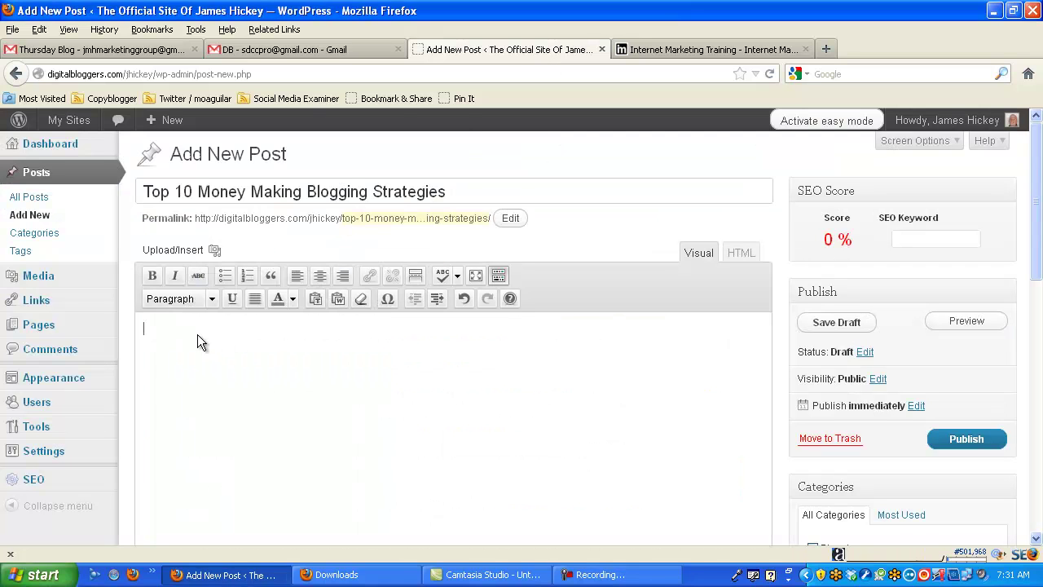
{"action": "right_click", "coordinate": [197, 335]}
{"action": "left_click", "coordinate": [228, 412]}
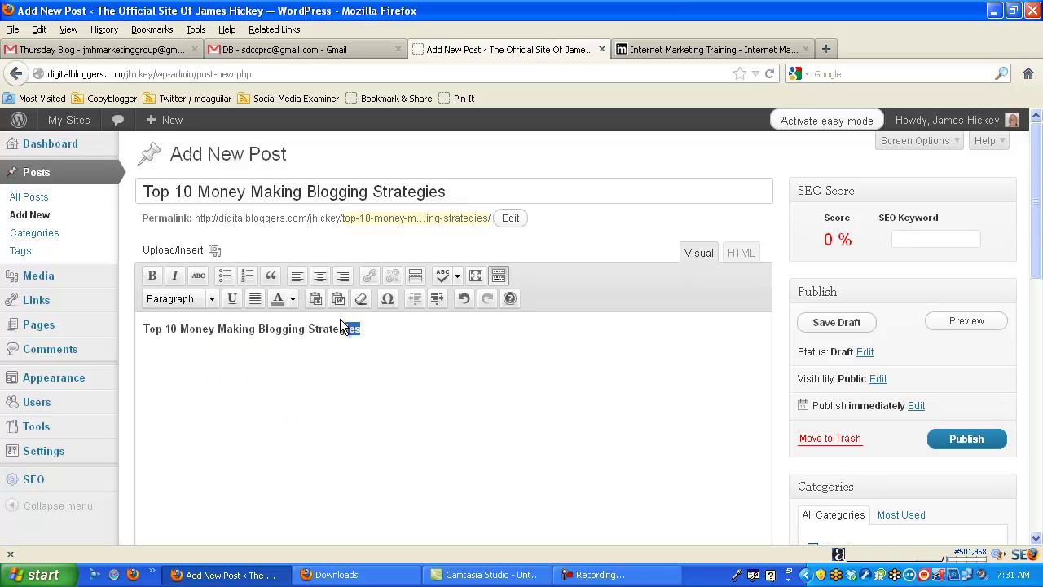
{"action": "left_click_drag", "start_coordinate": [341, 324], "coordinate": [142, 329]}
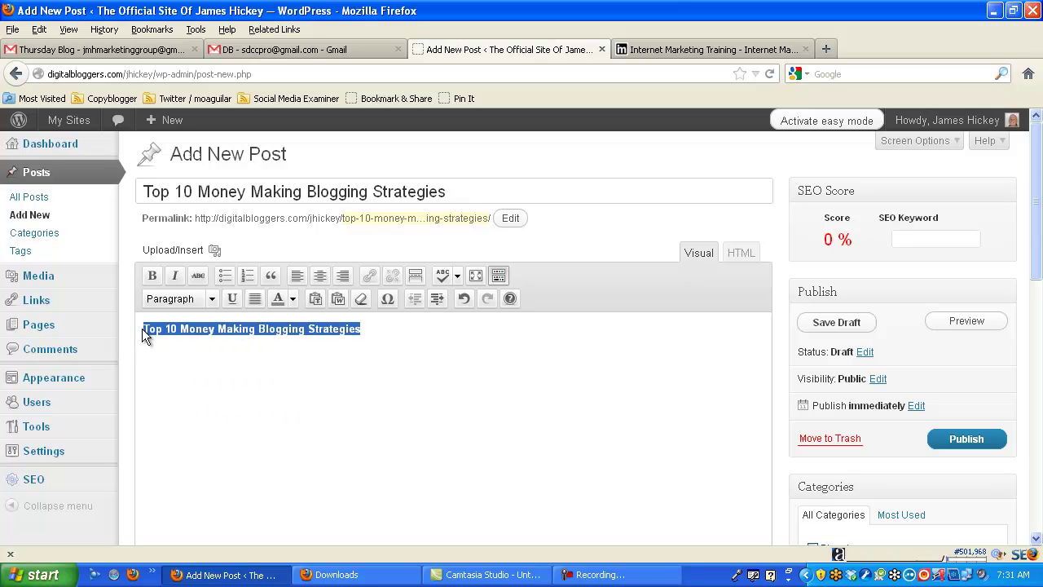
{"action": "left_click", "coordinate": [210, 300]}
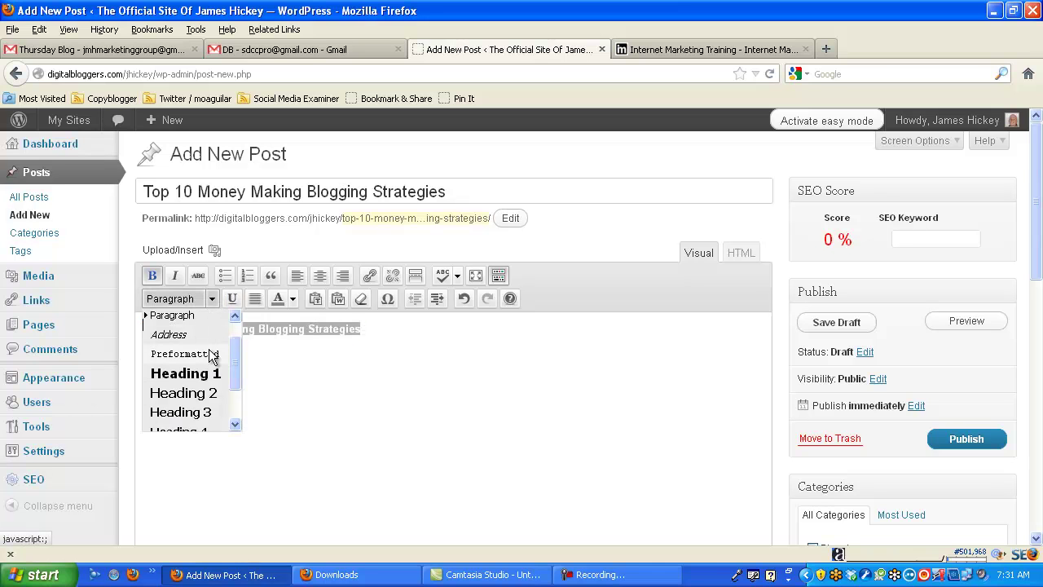
{"action": "left_click", "coordinate": [186, 374]}
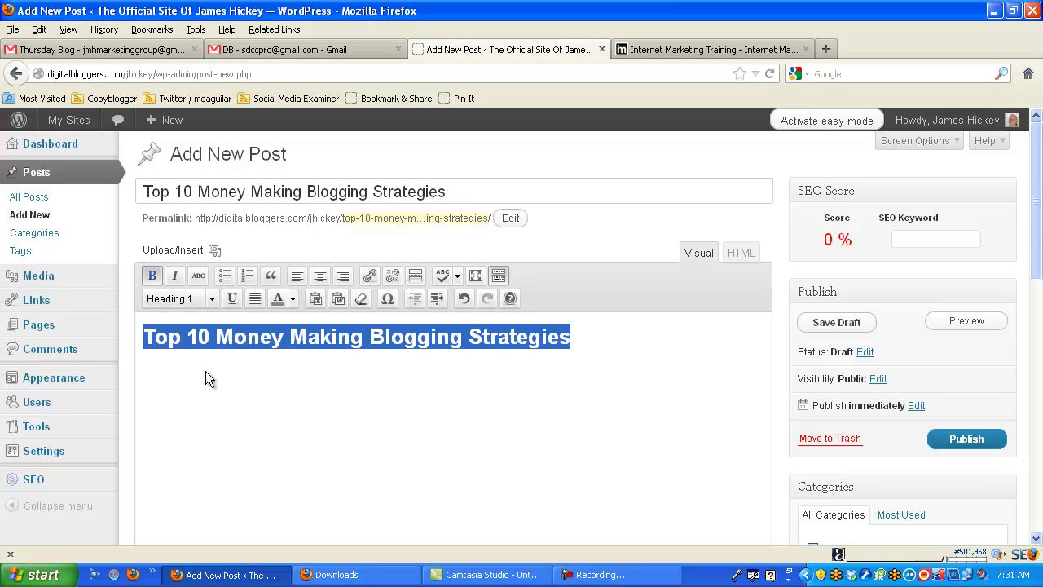
{"action": "left_click", "coordinate": [587, 339]}
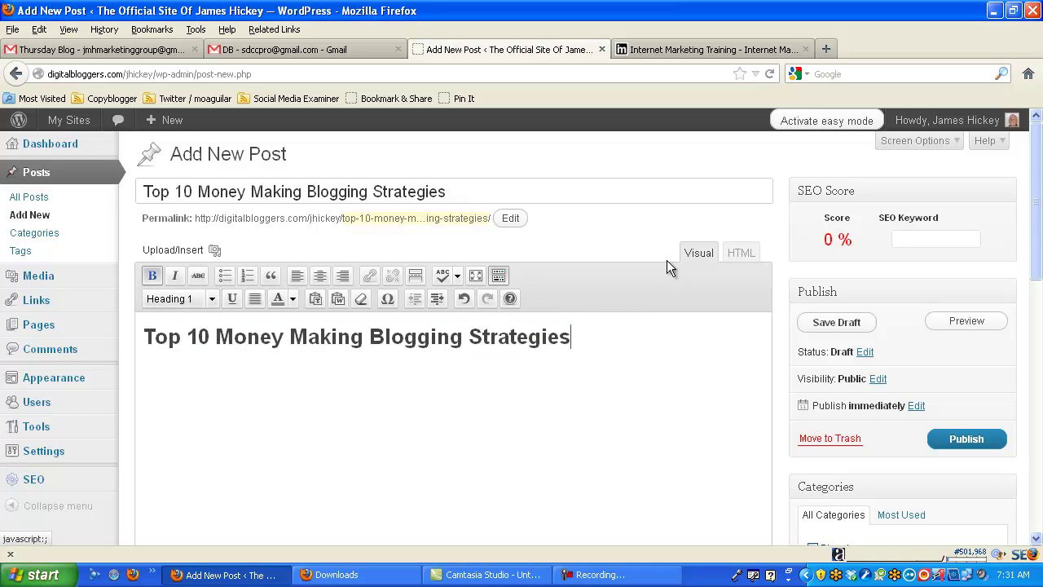
- Hide the editor's second row of formatting tools and show it again
{"action": "left_click", "coordinate": [498, 277]}
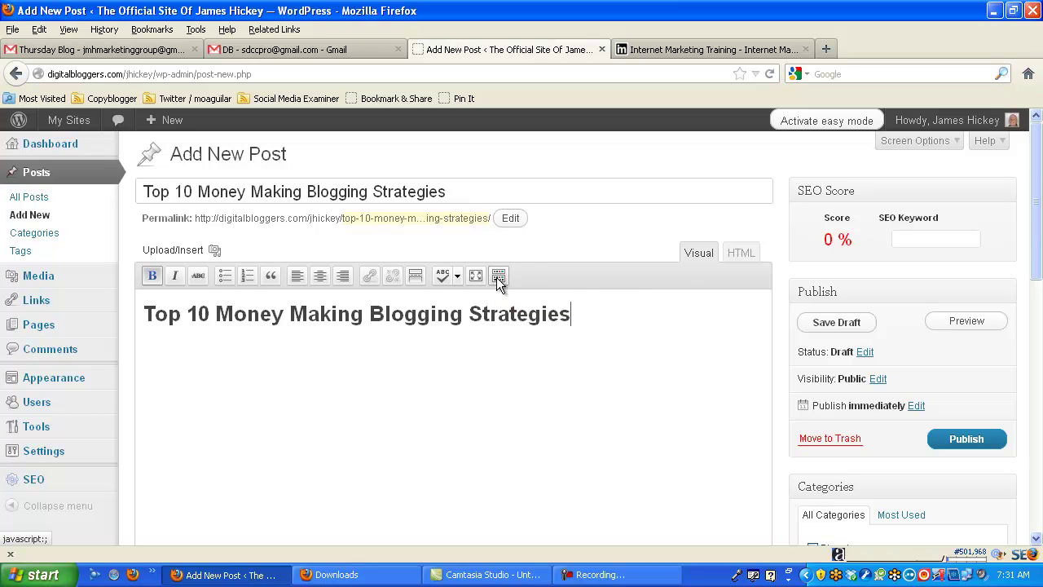
{"action": "left_click", "coordinate": [498, 277]}
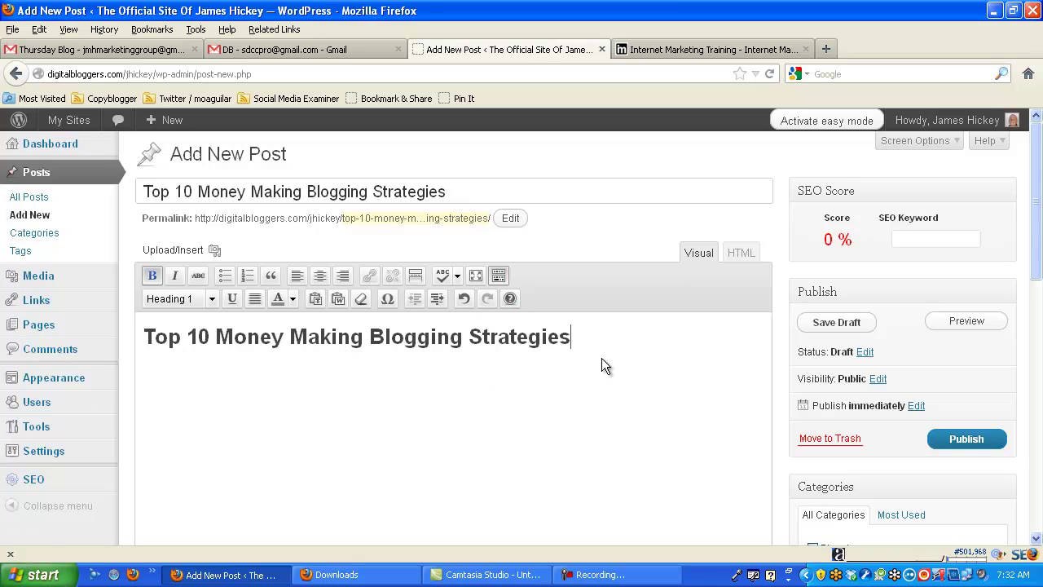
- Copy the article text from the intro through strategy 10 in the Thursday Blog email and paste it below the heading in the WordPress post
{"action": "key", "text": "Return"}
{"action": "left_click", "coordinate": [146, 53]}
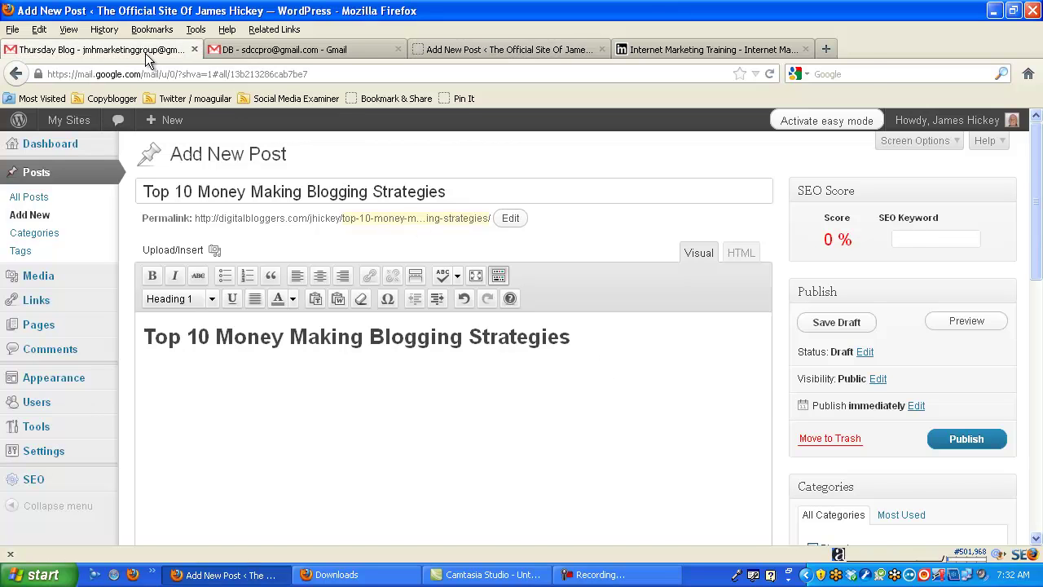
{"action": "left_click", "coordinate": [261, 440]}
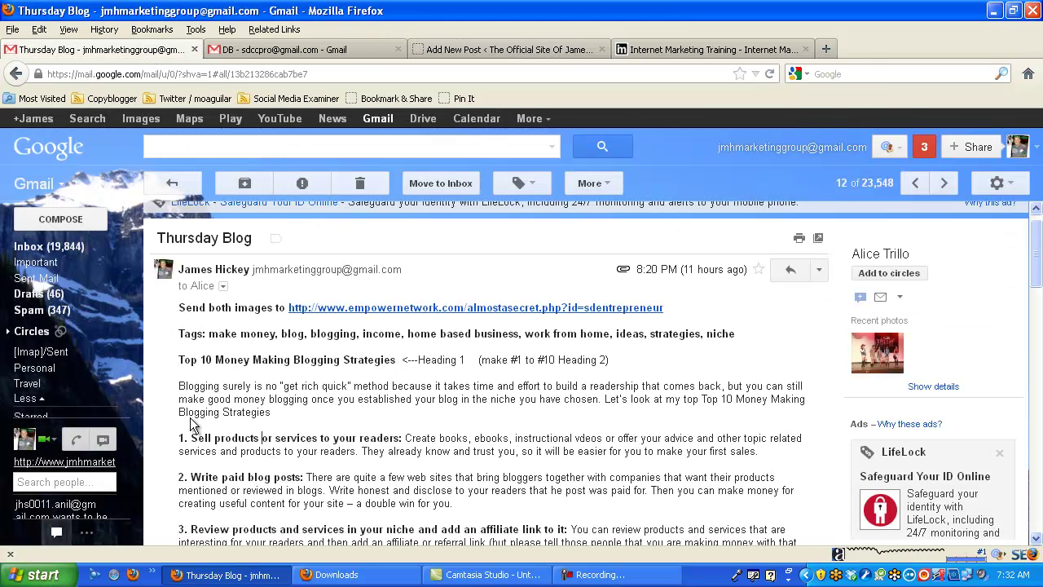
{"action": "mouse_move", "coordinate": [181, 385]}
{"action": "left_mouse_down"}
{"action": "mouse_move", "coordinate": [259, 548]}
{"action": "mouse_move", "coordinate": [259, 570]}
{"action": "mouse_move", "coordinate": [258, 355]}
{"action": "mouse_move", "coordinate": [342, 454]}
{"action": "mouse_move", "coordinate": [579, 447]}
{"action": "left_mouse_up"}
{"action": "right_click", "coordinate": [579, 446]}
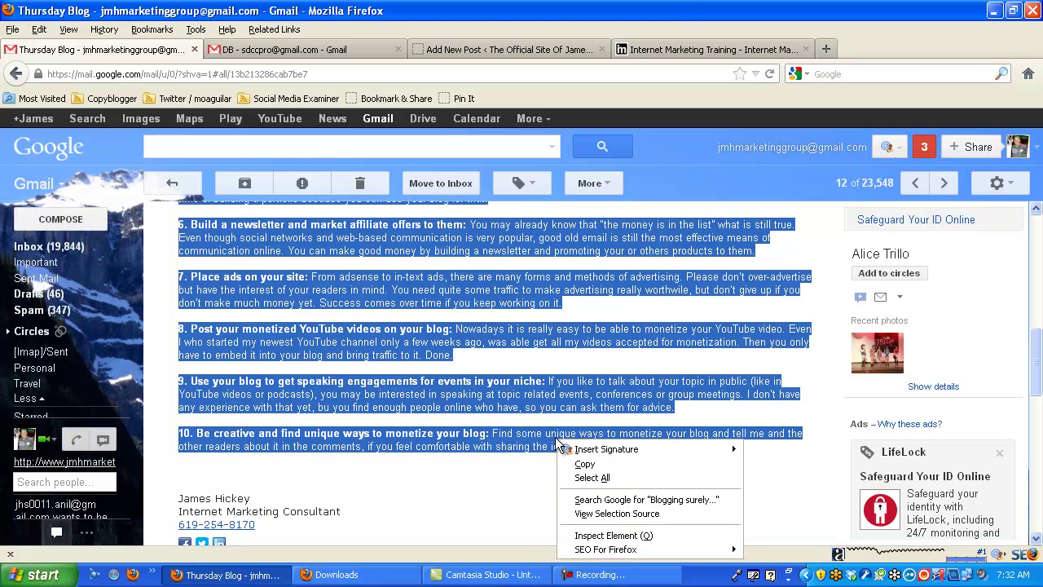
{"action": "left_click", "coordinate": [584, 463]}
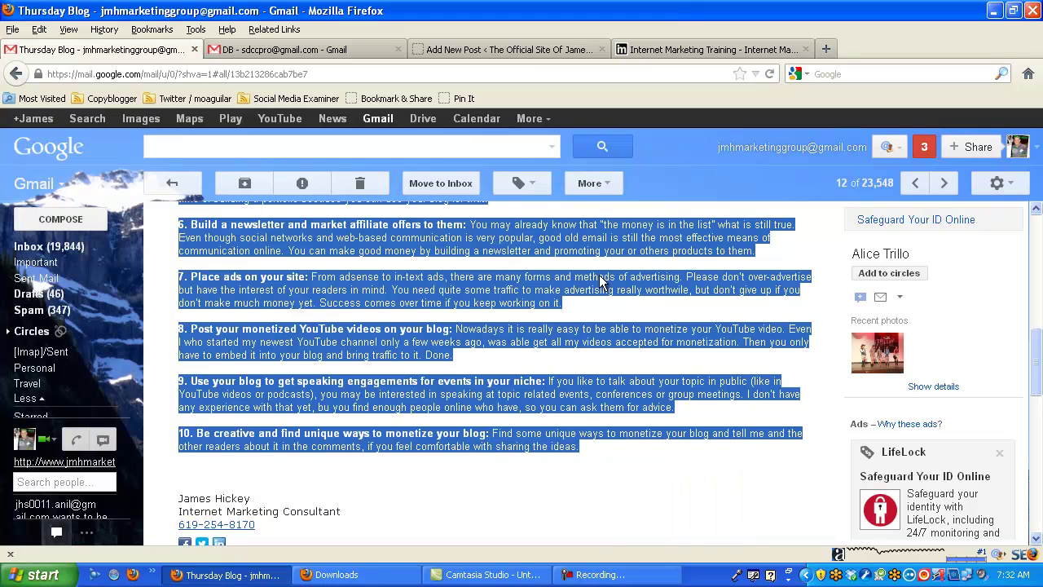
{"action": "left_click", "coordinate": [511, 50]}
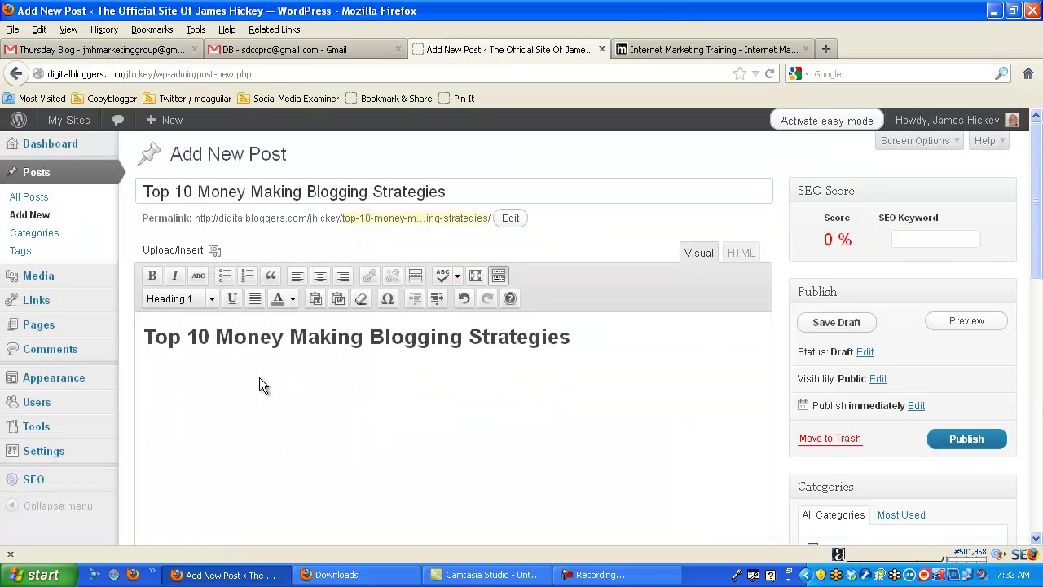
{"action": "right_click", "coordinate": [201, 374]}
{"action": "left_click", "coordinate": [232, 451]}
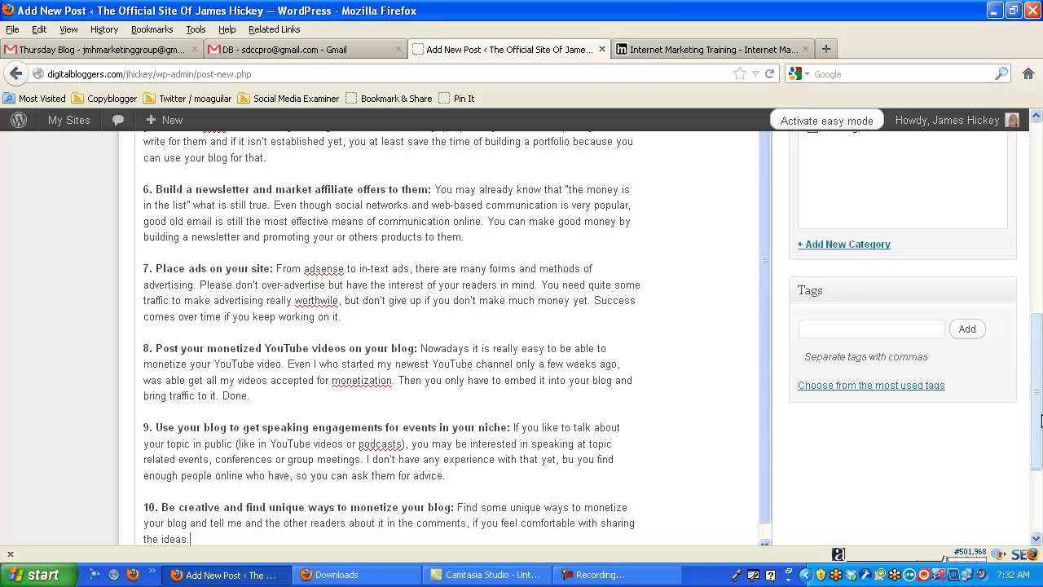
- Format the strategy "1. Sell products or services to your readers:" as Heading 2
{"action": "left_click_drag", "start_coordinate": [1038, 410], "coordinate": [1040, 253]}
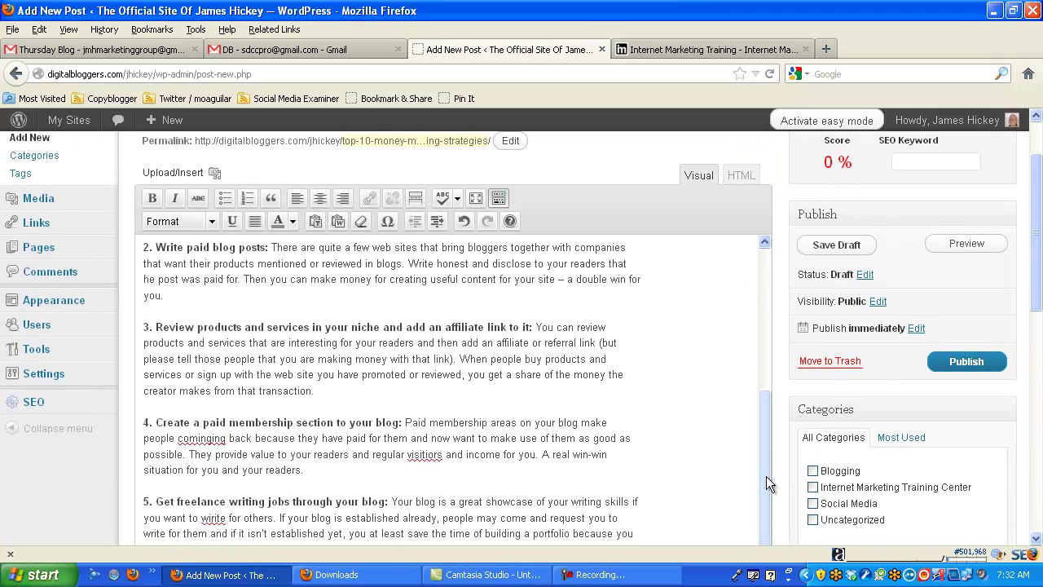
{"action": "left_click_drag", "start_coordinate": [766, 476], "coordinate": [759, 323]}
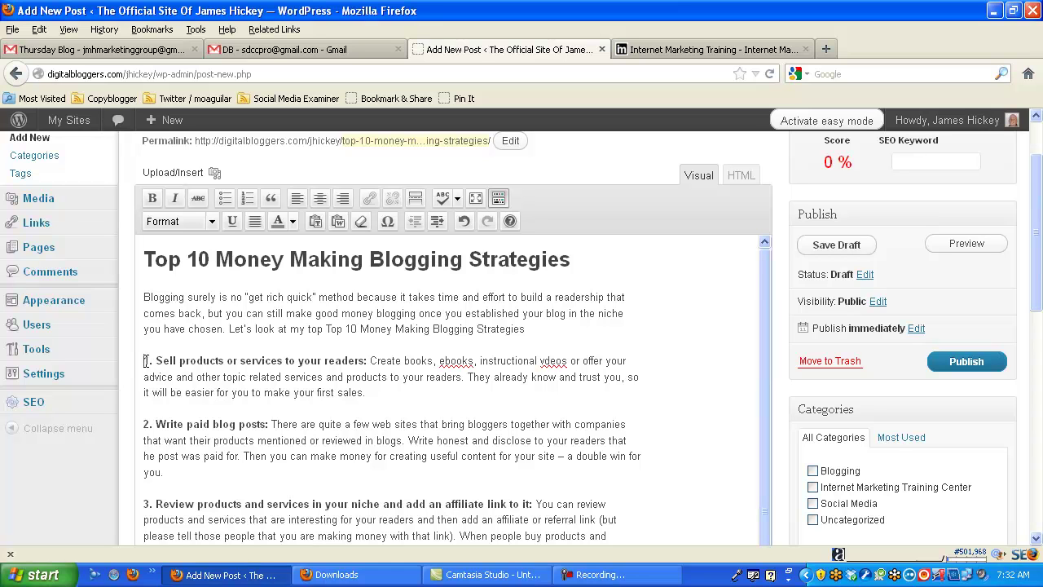
{"action": "left_click_drag", "start_coordinate": [145, 360], "coordinate": [368, 360]}
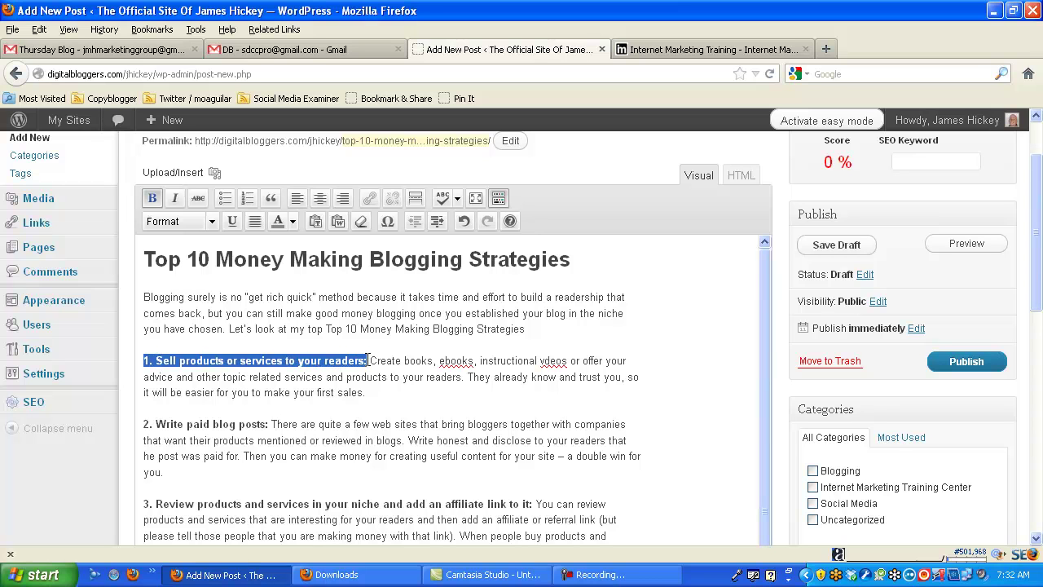
{"action": "left_click", "coordinate": [209, 223]}
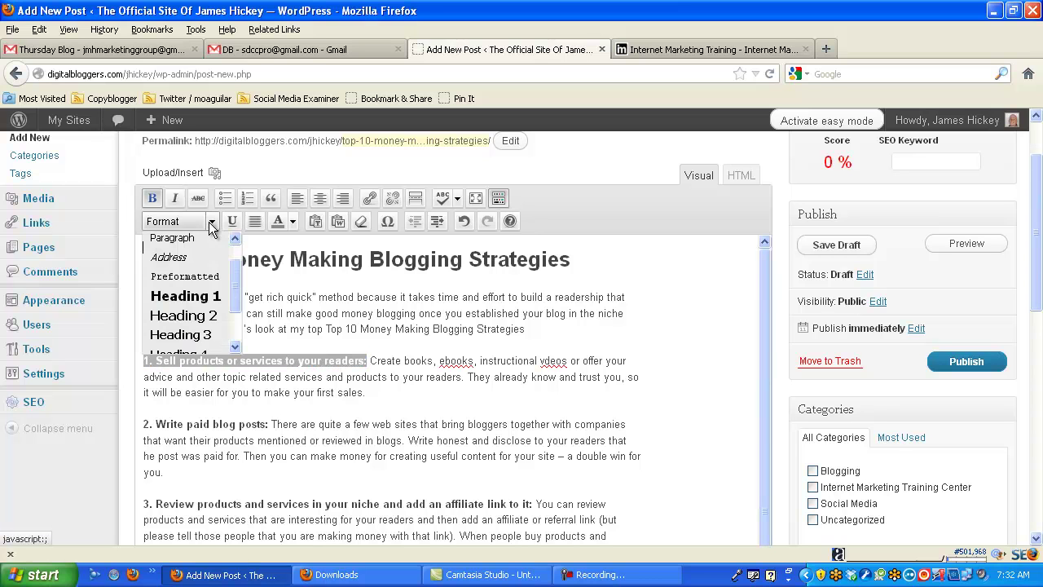
{"action": "left_click", "coordinate": [200, 318]}
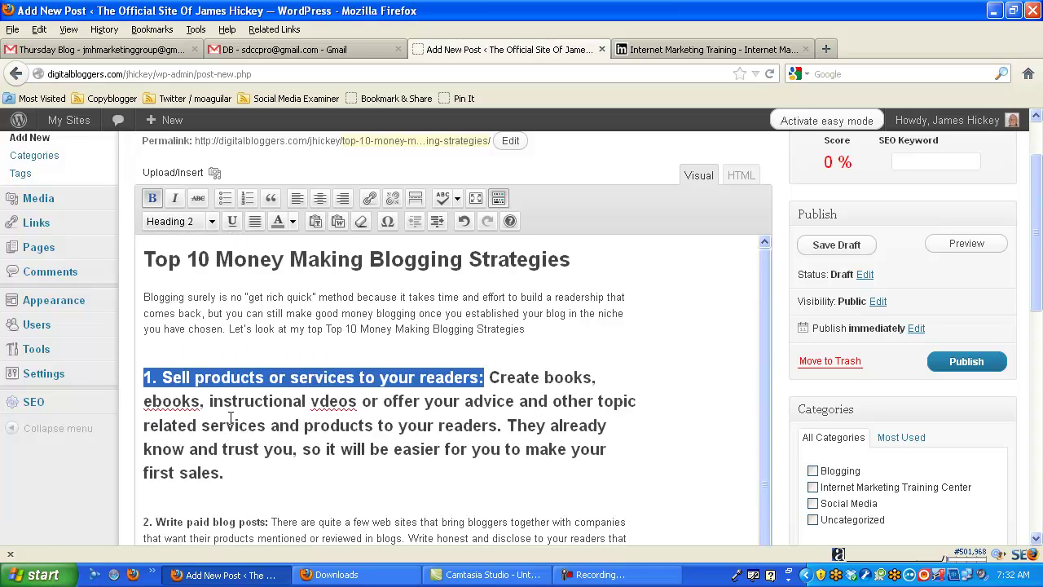
{"action": "left_click", "coordinate": [277, 484]}
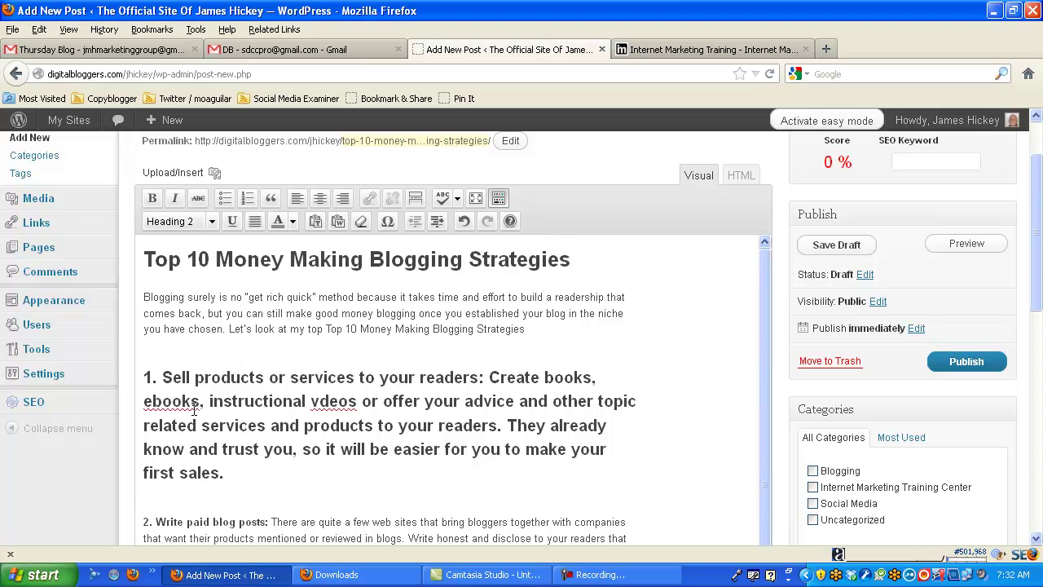
- Insert two blank lines after the strategy 3 paragraph, above strategy 4
{"action": "left_click_drag", "start_coordinate": [765, 334], "coordinate": [764, 550]}
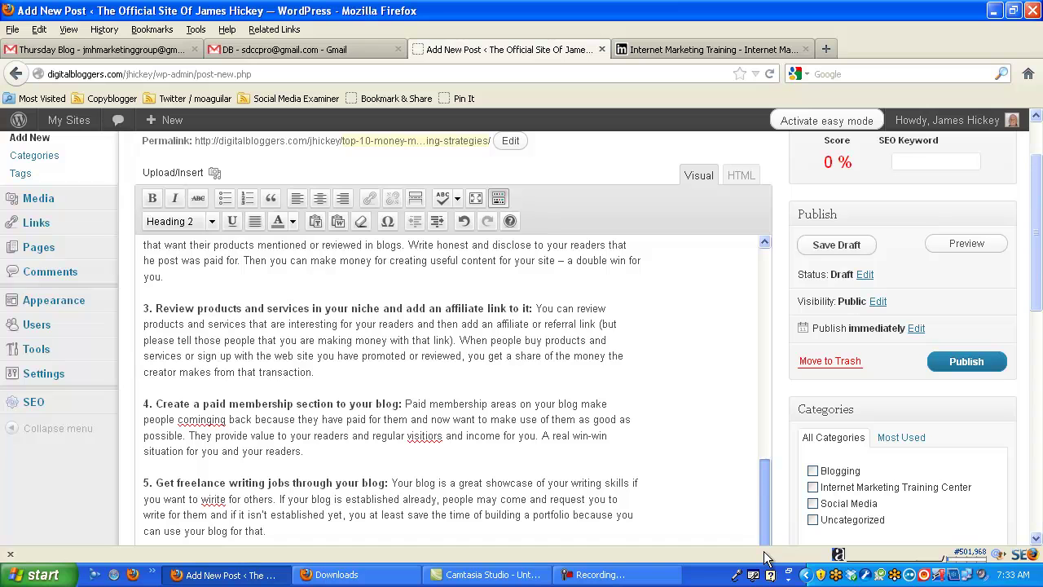
{"action": "left_click", "coordinate": [323, 374]}
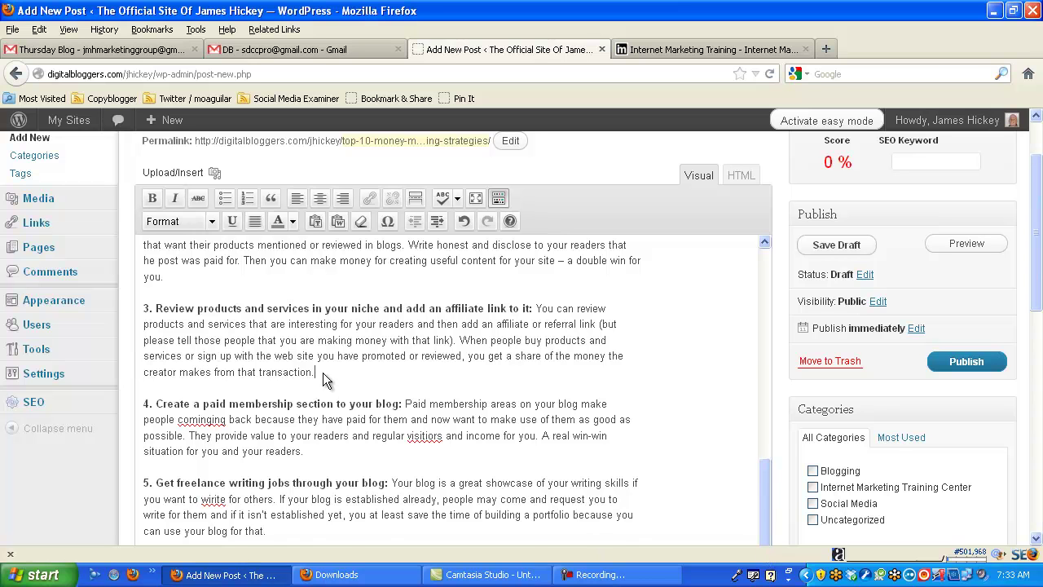
{"action": "key", "text": "Return"}
{"action": "key", "text": "Return"}
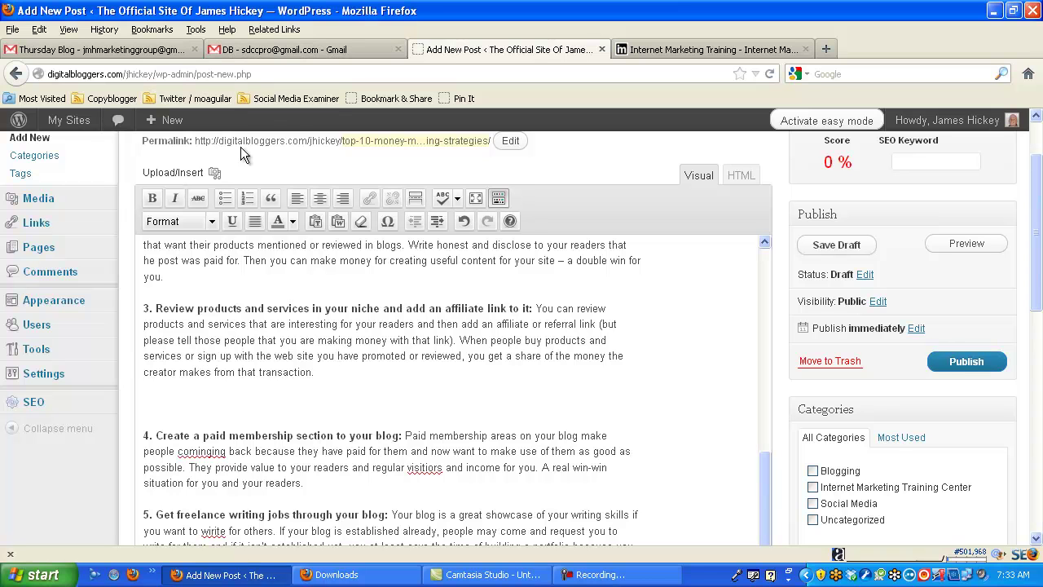
- Upload the makemoneyblog image from the Desktop to the post's media
{"action": "left_click", "coordinate": [215, 174]}
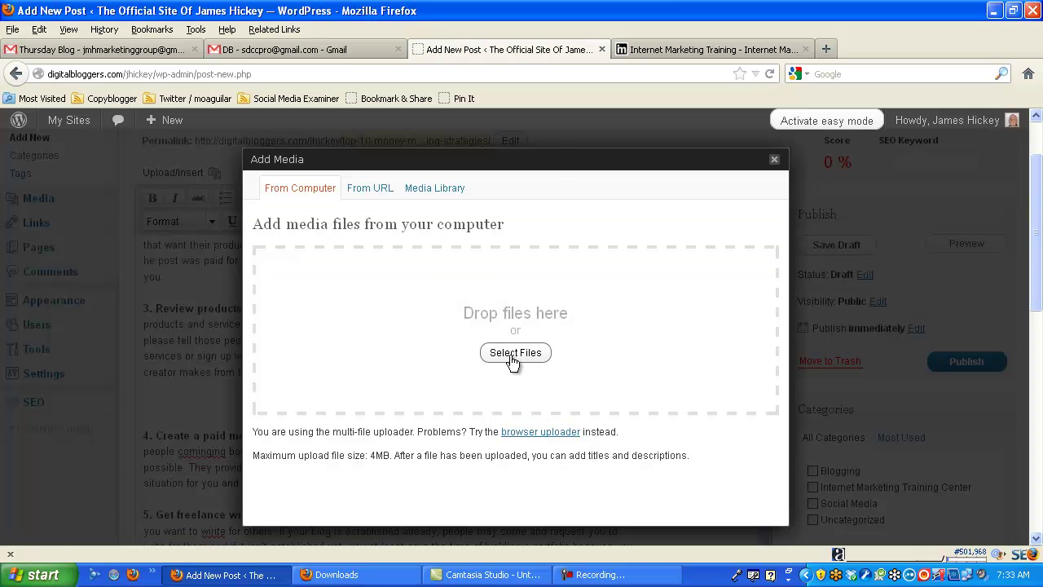
{"action": "left_click", "coordinate": [513, 355]}
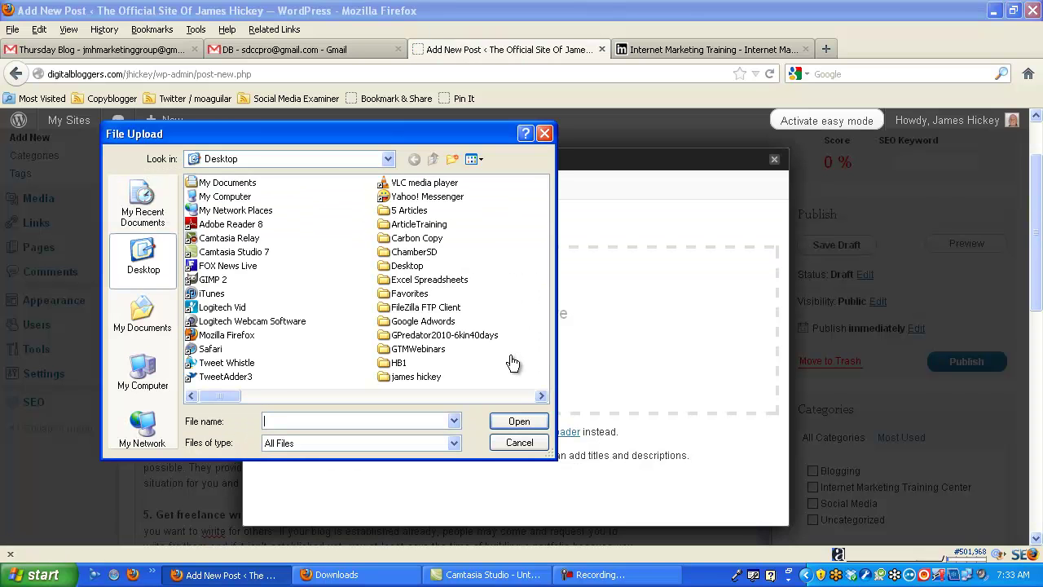
{"action": "left_click", "coordinate": [541, 397]}
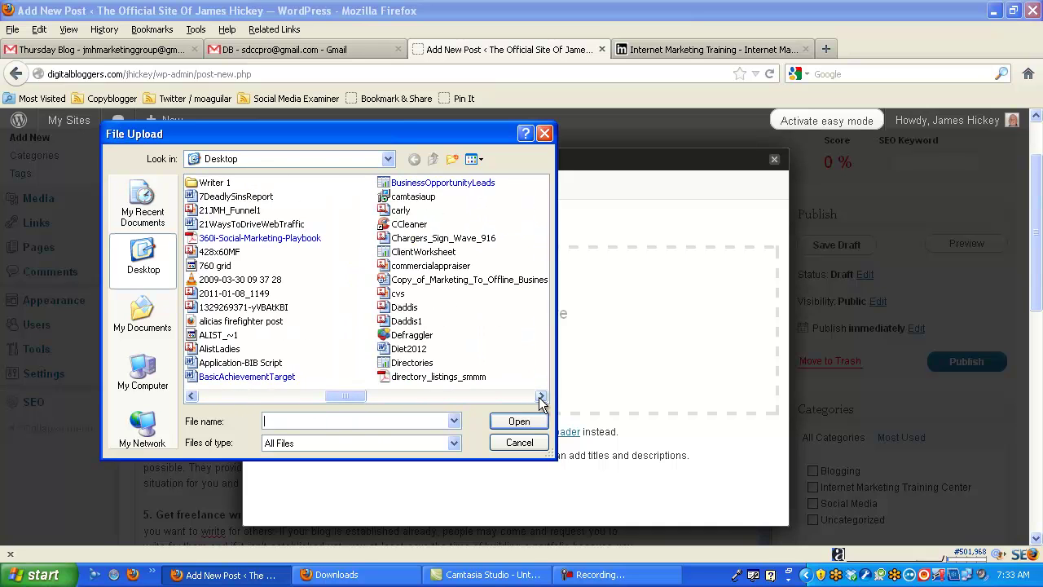
{"action": "left_click", "coordinate": [541, 398]}
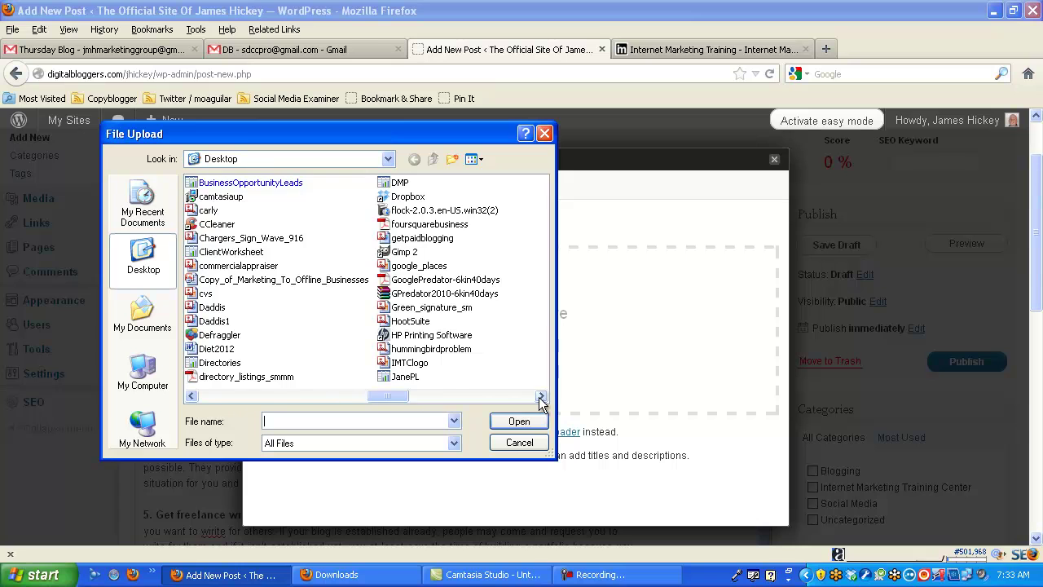
{"action": "left_click", "coordinate": [542, 398]}
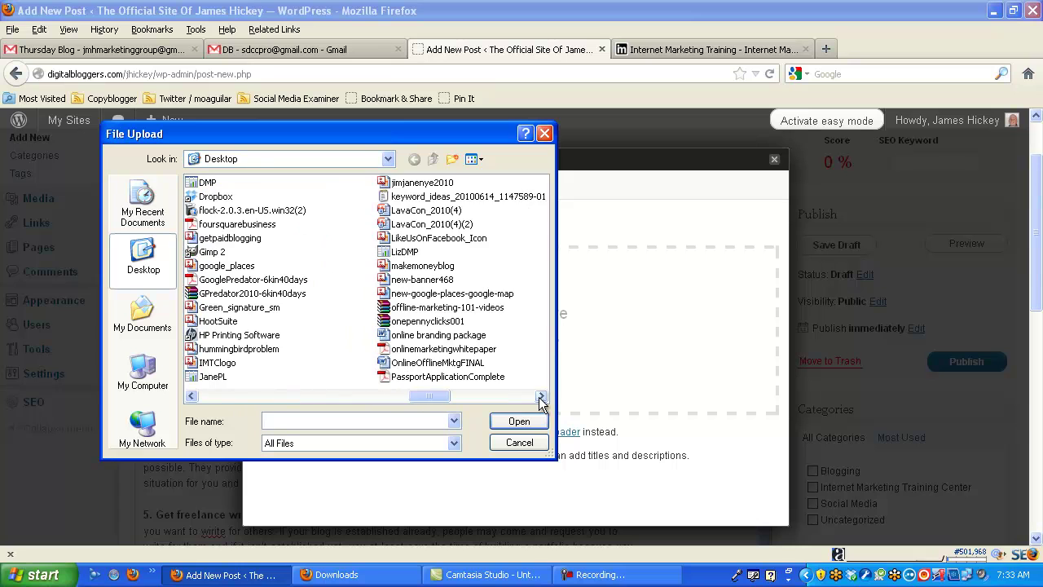
{"action": "left_click", "coordinate": [403, 266]}
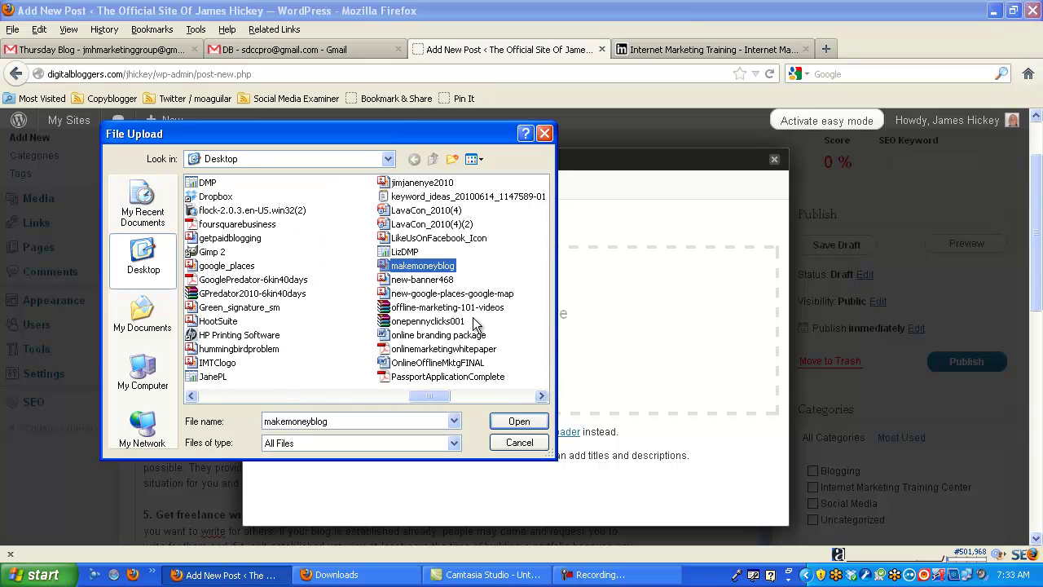
{"action": "left_click", "coordinate": [516, 421]}
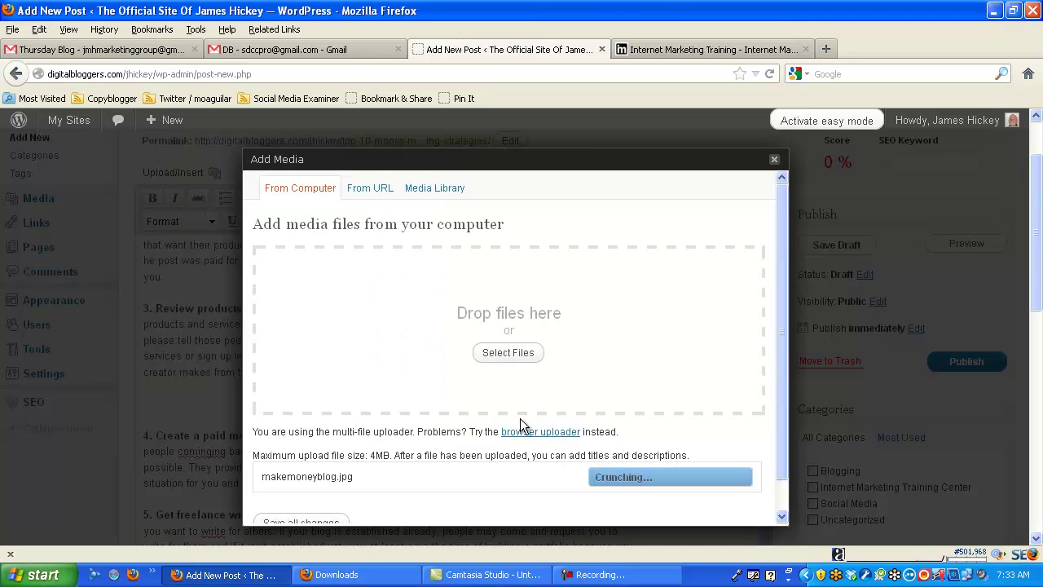
- Copy the Empower Network link from the "Send both images to" line of the Thursday Blog email and paste it over the image's Link URL
{"action": "left_click_drag", "start_coordinate": [782, 296], "coordinate": [781, 463]}
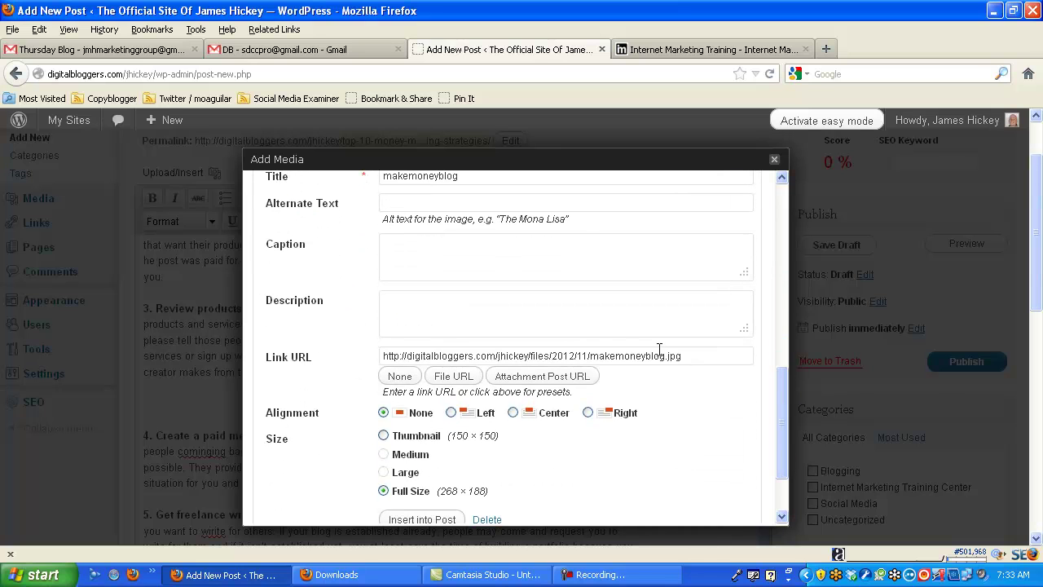
{"action": "left_click", "coordinate": [142, 50]}
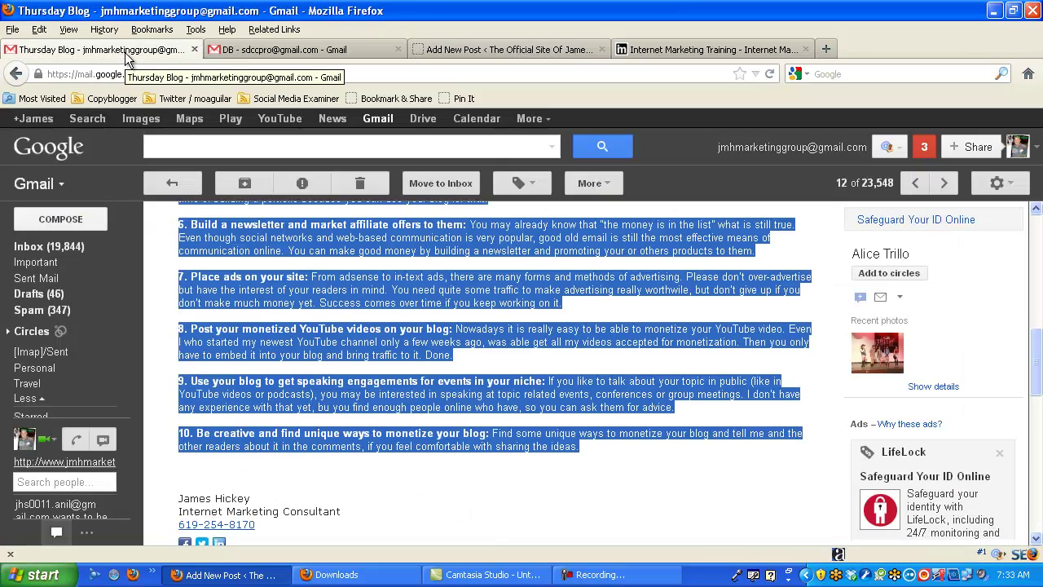
{"action": "left_click", "coordinate": [535, 497]}
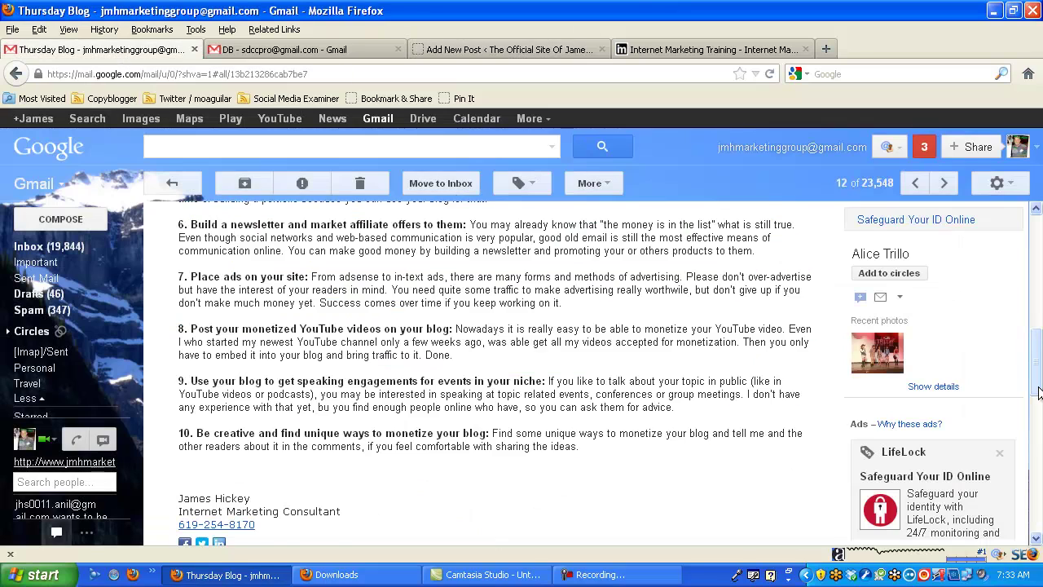
{"action": "left_click_drag", "start_coordinate": [1038, 398], "coordinate": [1037, 278]}
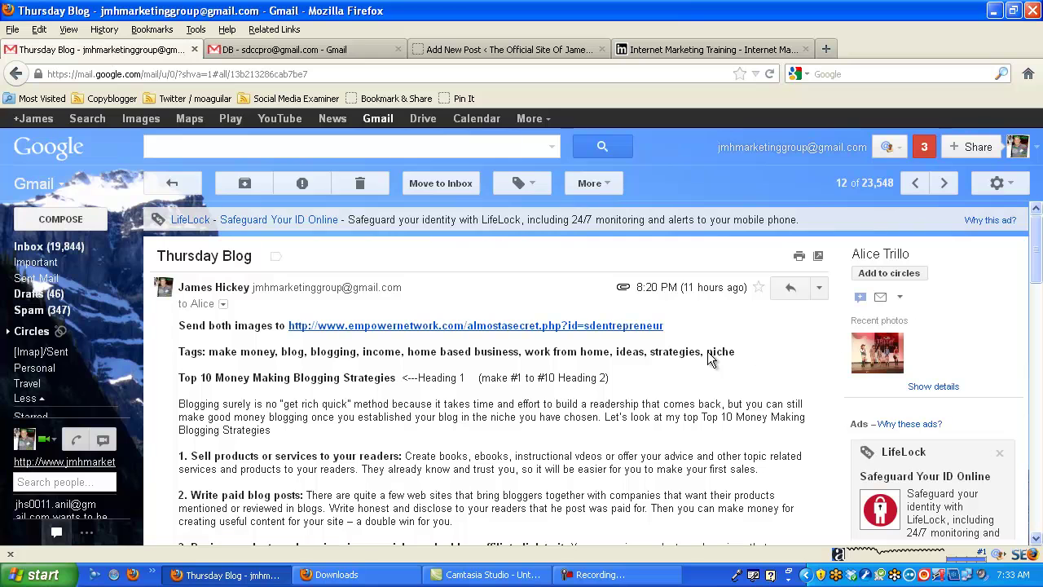
{"action": "left_click_drag", "start_coordinate": [673, 326], "coordinate": [293, 334]}
{"action": "key", "text": "ctrl+c"}
{"action": "right_click", "coordinate": [314, 332]}
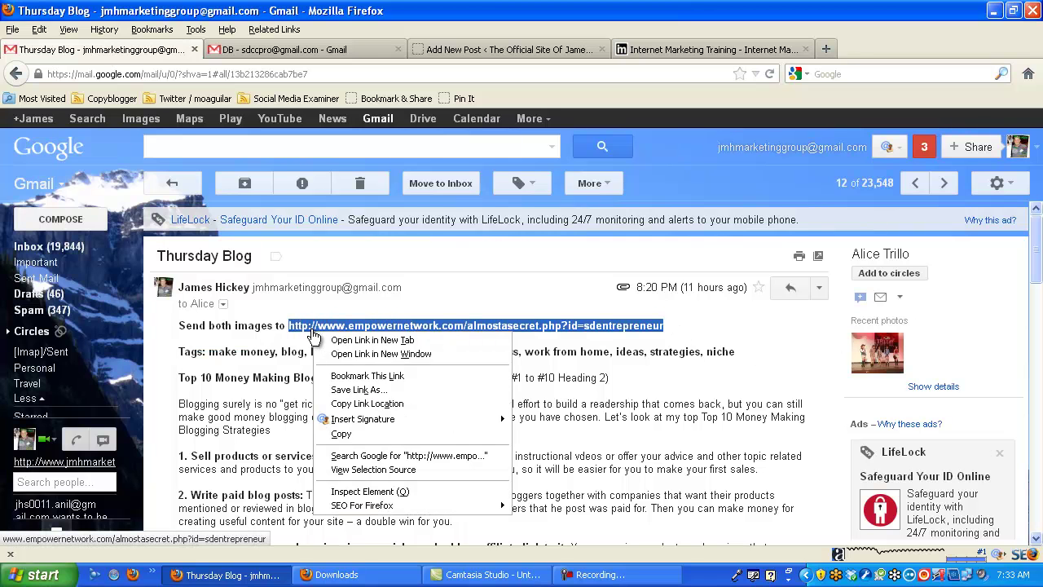
{"action": "left_click", "coordinate": [342, 434]}
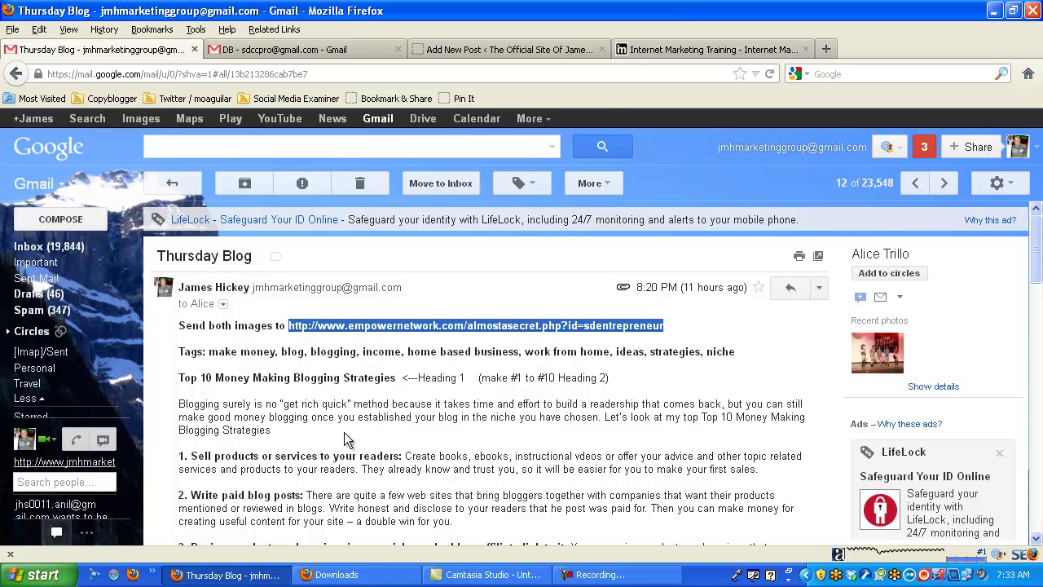
{"action": "left_click", "coordinate": [509, 51]}
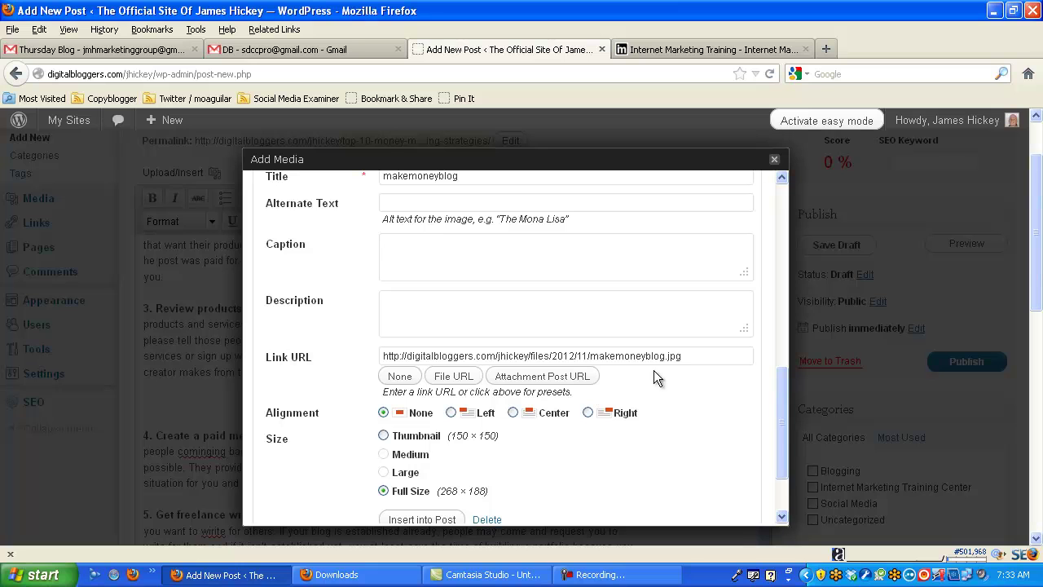
{"action": "left_click_drag", "start_coordinate": [685, 357], "coordinate": [375, 365]}
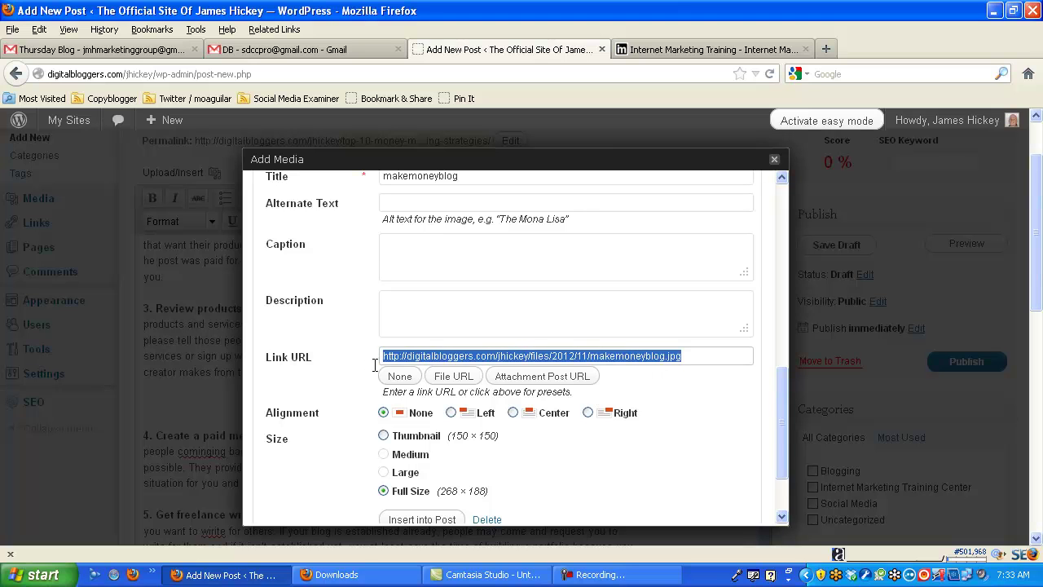
{"action": "right_click", "coordinate": [443, 352]}
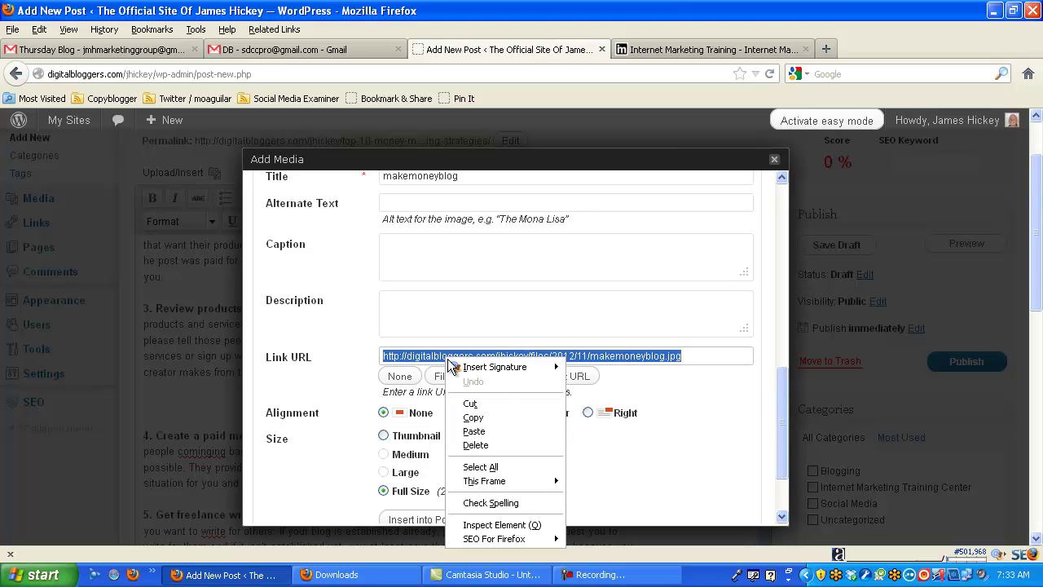
{"action": "left_click", "coordinate": [486, 427]}
- Change the uploaded image's title to "Make Money Blogging"
{"action": "left_click_drag", "start_coordinate": [778, 406], "coordinate": [777, 375]}
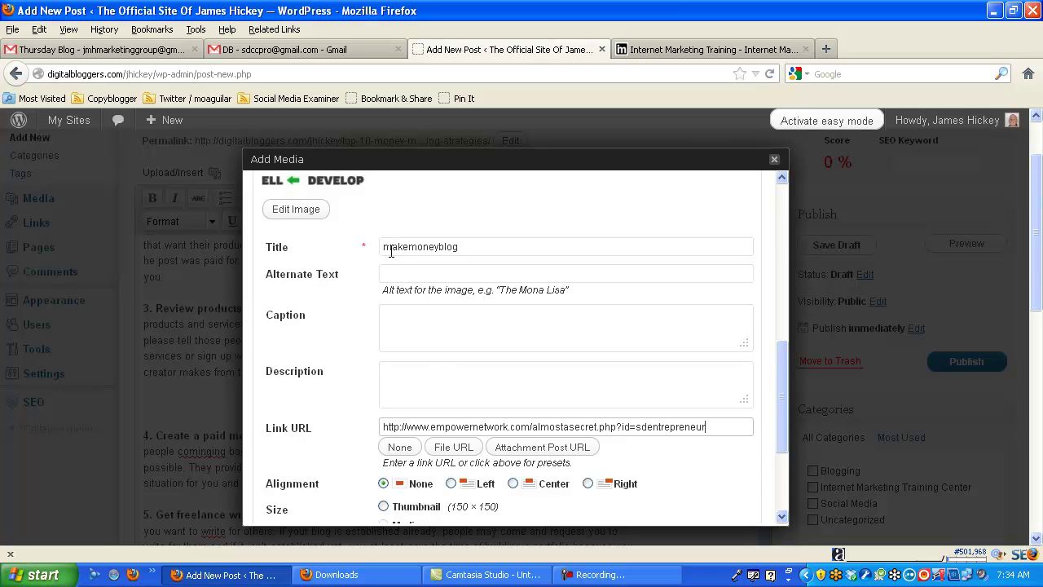
{"action": "left_click", "coordinate": [392, 249]}
{"action": "key", "text": "BackSpace"}
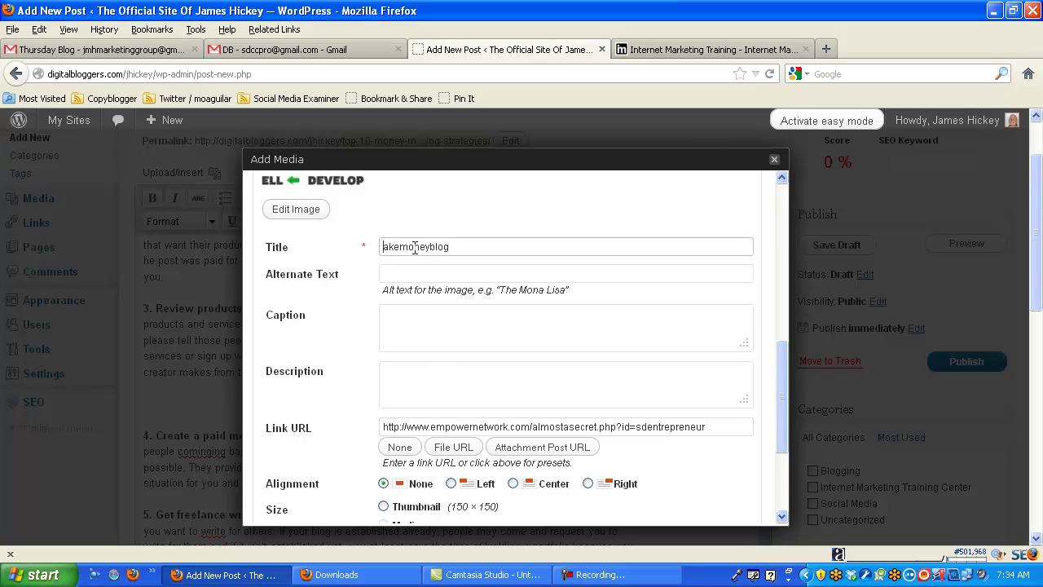
{"action": "type", "text": "M"}
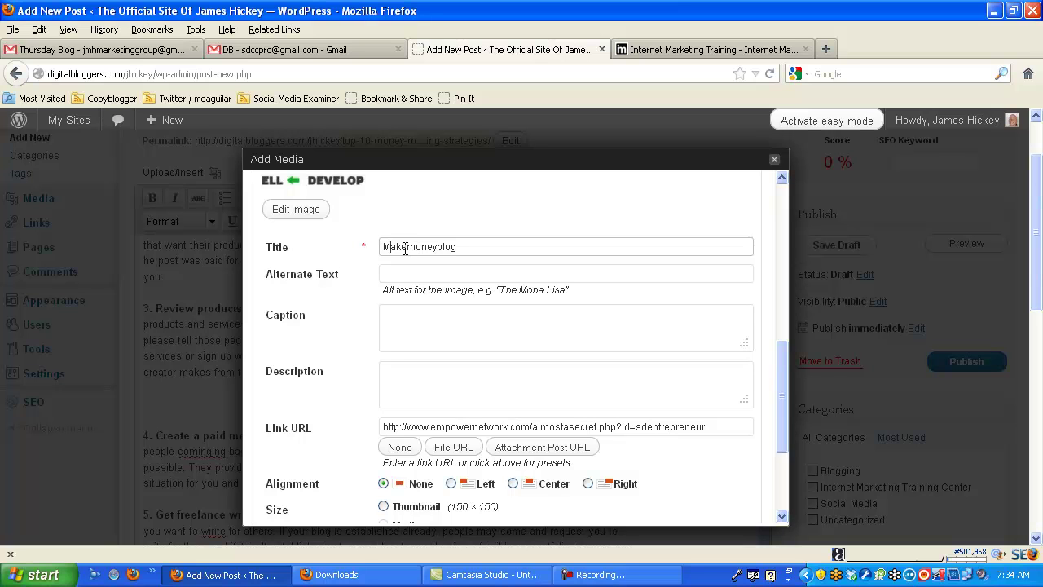
{"action": "left_click", "coordinate": [405, 247]}
{"action": "left_click", "coordinate": [419, 246]}
{"action": "key", "text": "BackSpace"}
{"action": "type", "text": "M"}
{"action": "left_click", "coordinate": [439, 247]}
{"action": "left_click", "coordinate": [448, 246]}
{"action": "key", "text": "BackSpace"}
{"action": "key", "text": "BackSpace"}
{"action": "type", "text": "Blo"}
- Insert the linked image into the post at full size with no alignment, between strategies 3 and 4
{"action": "left_click_drag", "start_coordinate": [493, 246], "coordinate": [372, 257]}
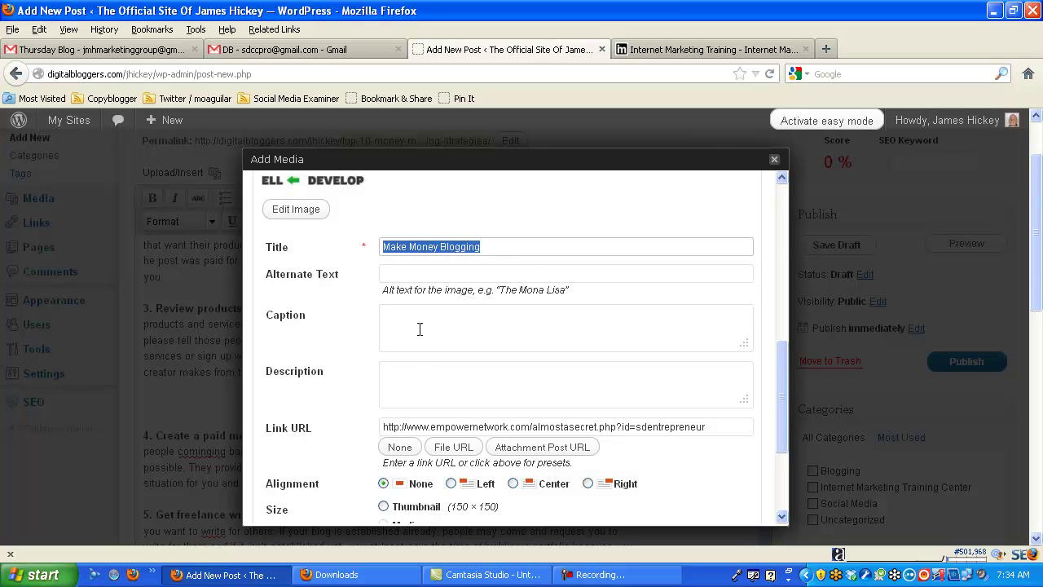
{"action": "left_click", "coordinate": [497, 247]}
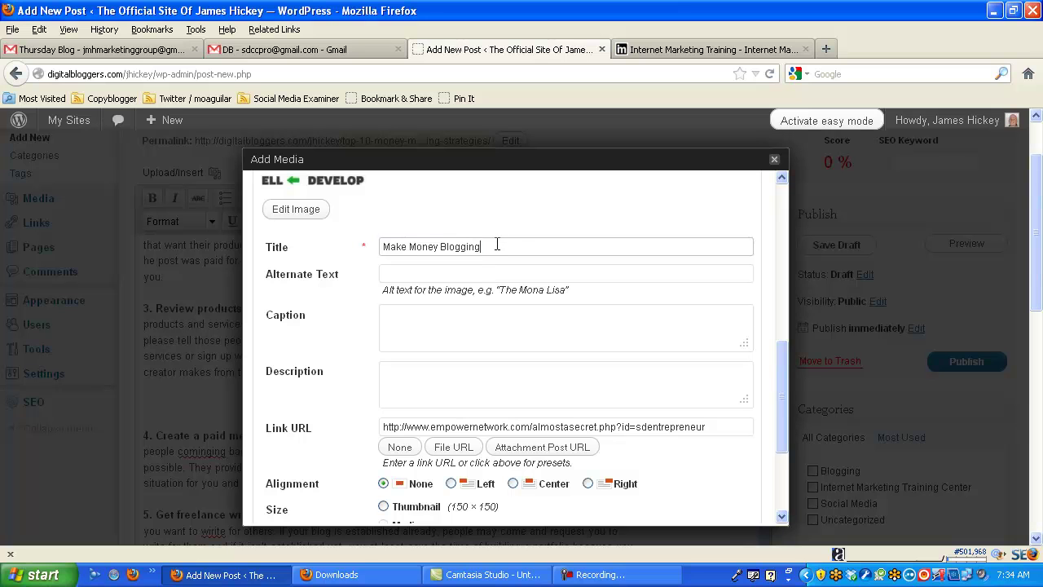
{"action": "left_click_drag", "start_coordinate": [781, 357], "coordinate": [782, 444]}
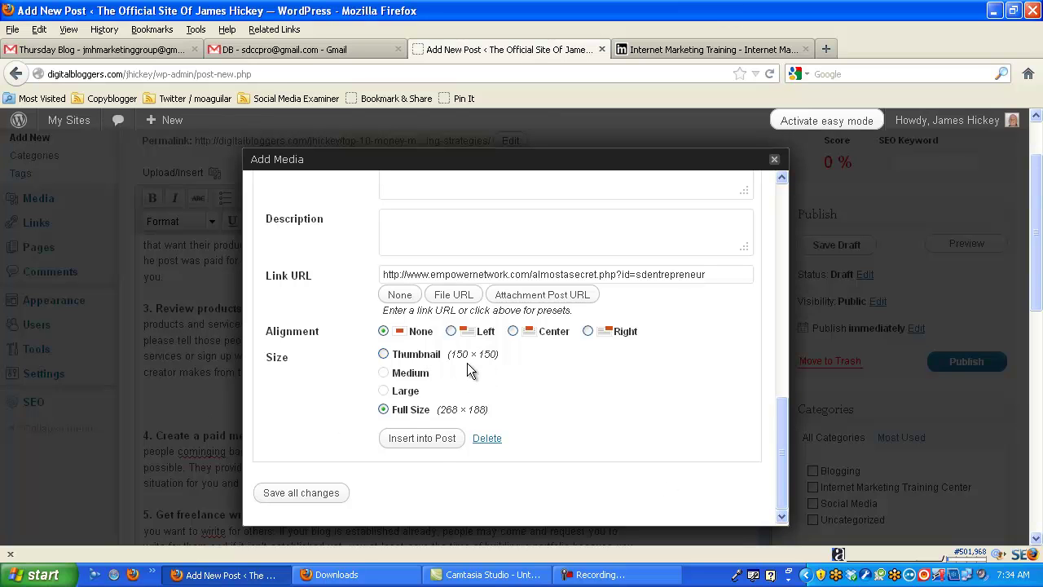
{"action": "left_click", "coordinate": [432, 445]}
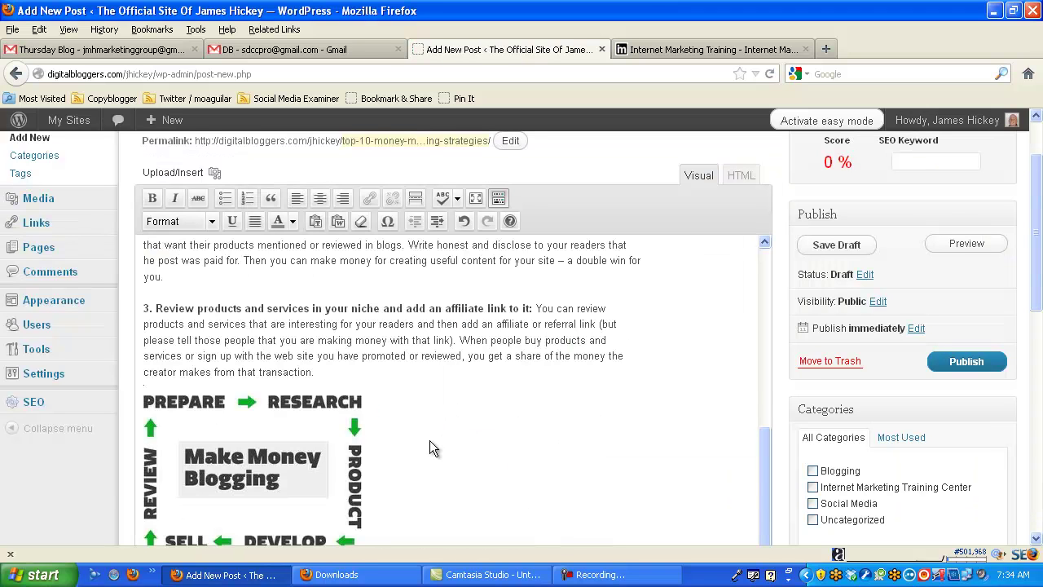
- Insert a blank line after the strategy 7 paragraph, above strategy 8
{"action": "left_click", "coordinate": [765, 366]}
{"action": "left_click_drag", "start_coordinate": [764, 375], "coordinate": [770, 538]}
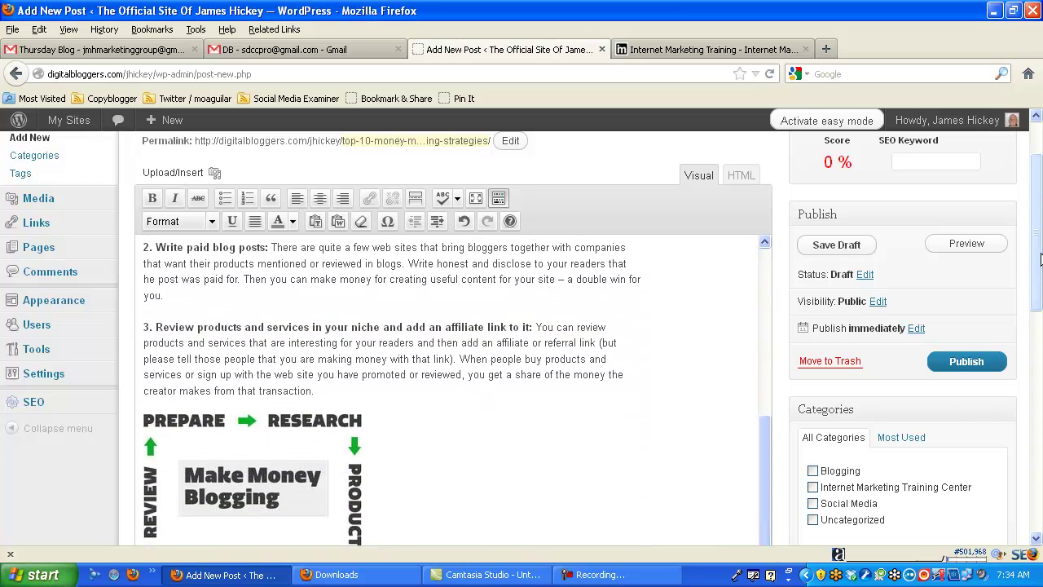
{"action": "scroll", "coordinate": [896, 358], "scroll_direction": "down", "scroll_amount": 5}
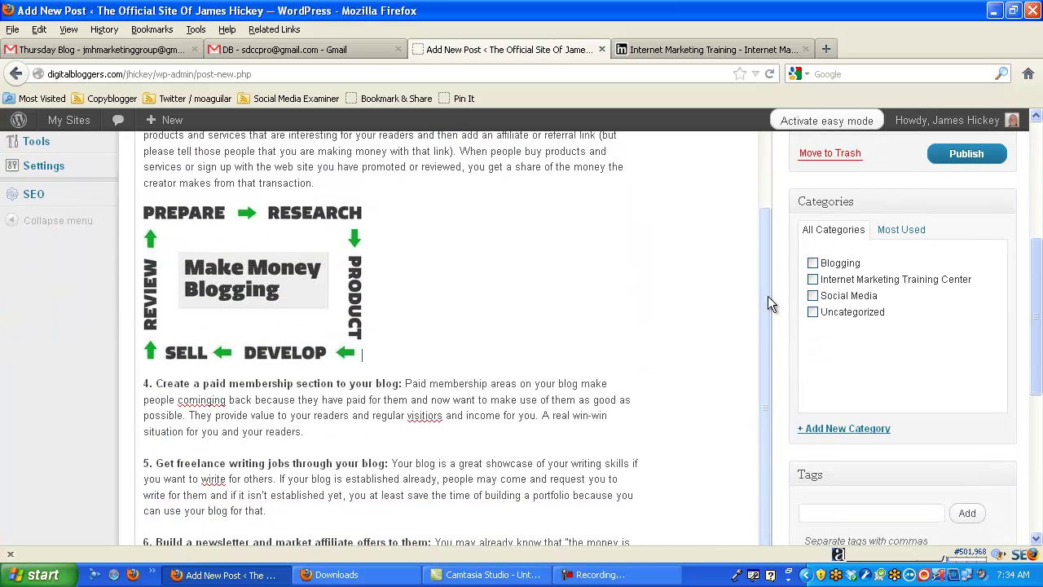
{"action": "left_click_drag", "start_coordinate": [767, 296], "coordinate": [778, 419]}
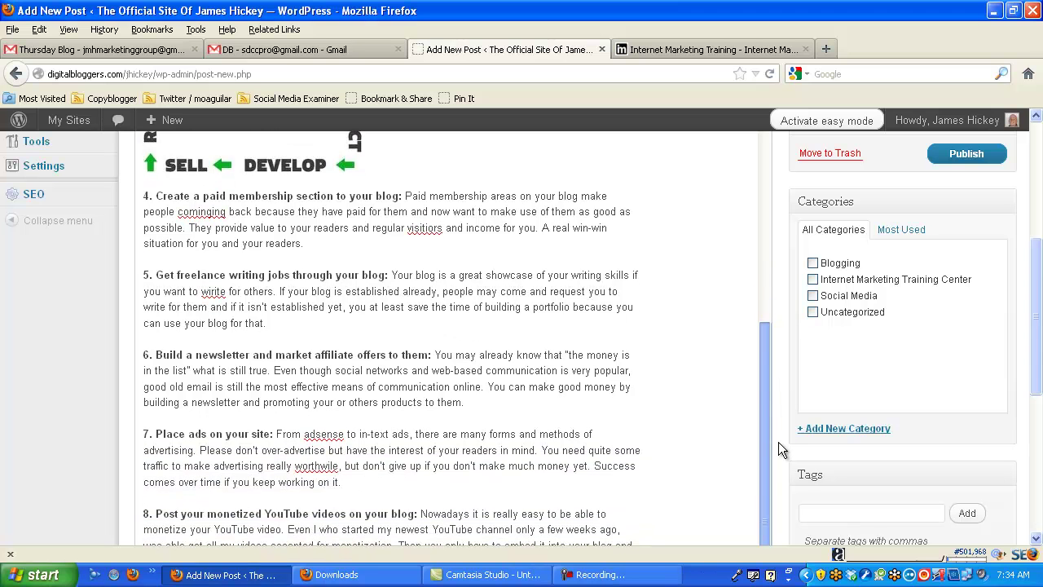
{"action": "left_click_drag", "start_coordinate": [1039, 317], "coordinate": [1039, 374]}
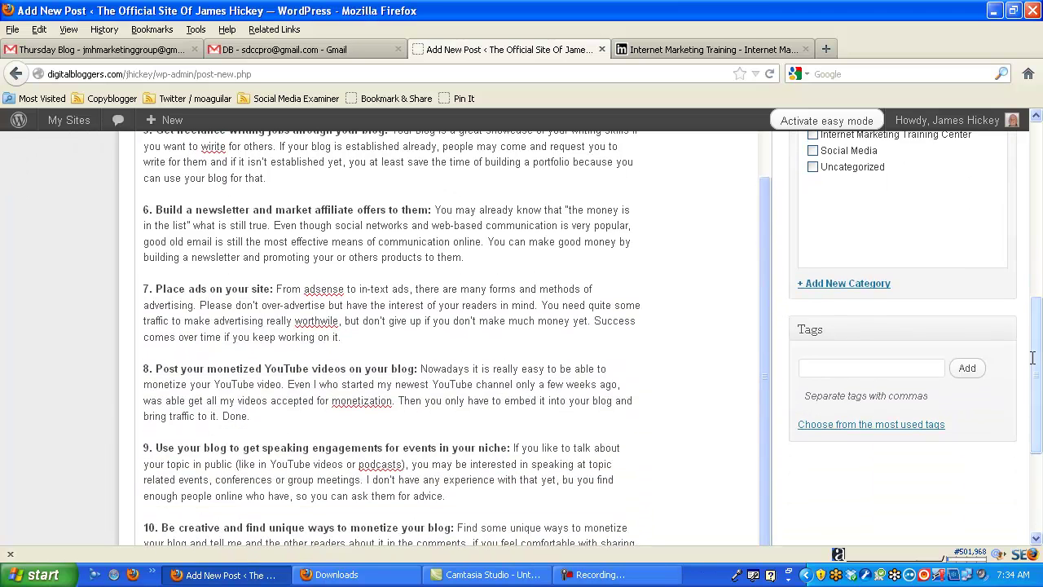
{"action": "left_click", "coordinate": [347, 337]}
{"action": "key", "text": "Return"}
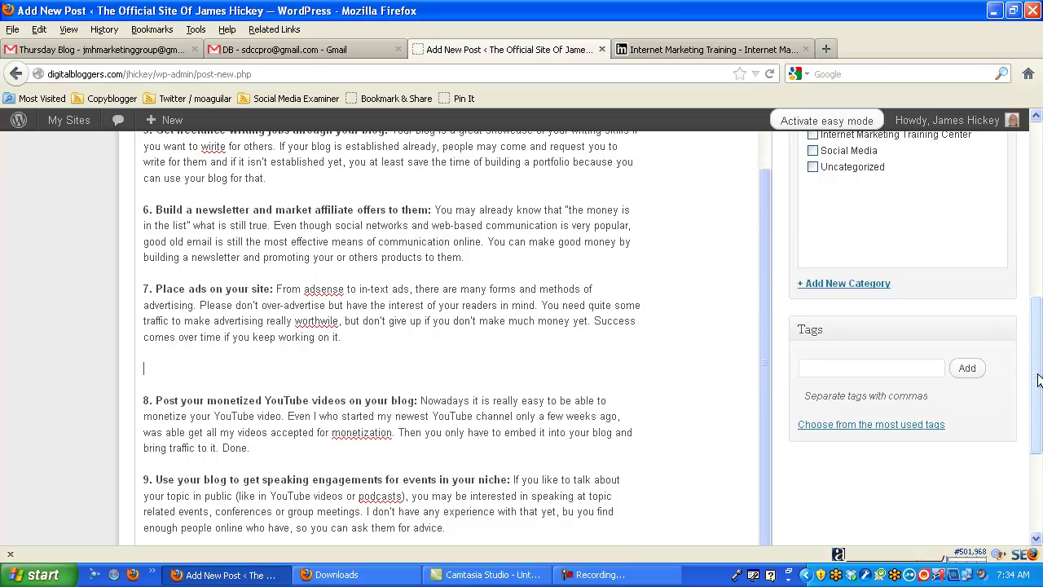
- Upload the getpaidblogging image from the Desktop folder to the post's media
{"action": "left_click_drag", "start_coordinate": [1038, 382], "coordinate": [1038, 197]}
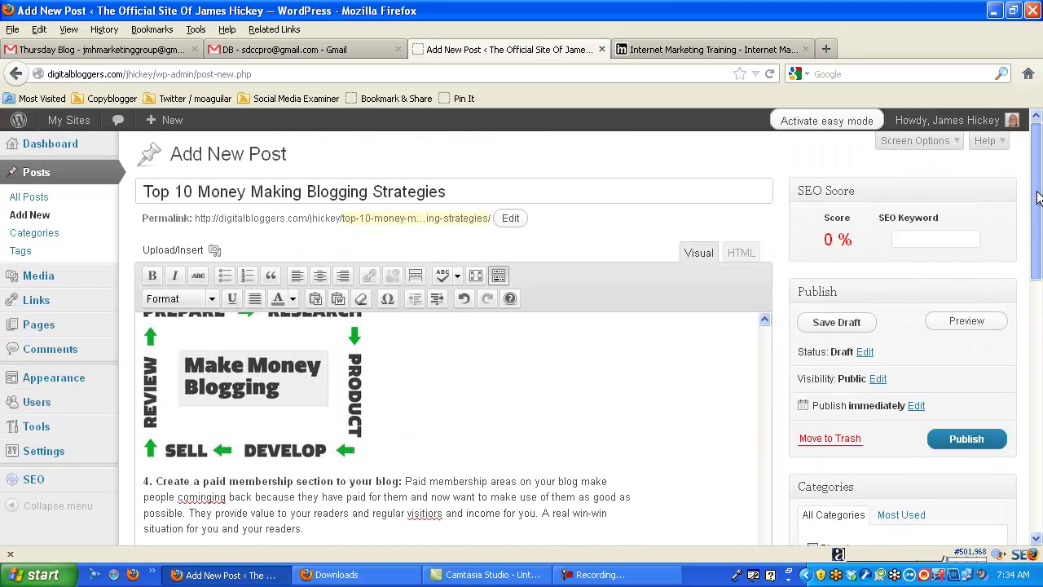
{"action": "left_click", "coordinate": [214, 251]}
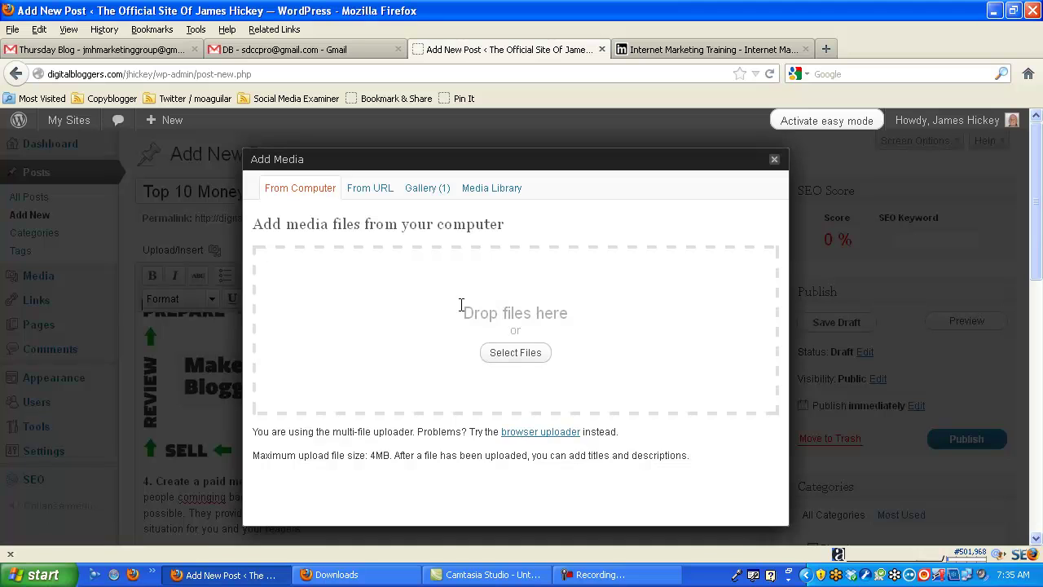
{"action": "left_click", "coordinate": [517, 356]}
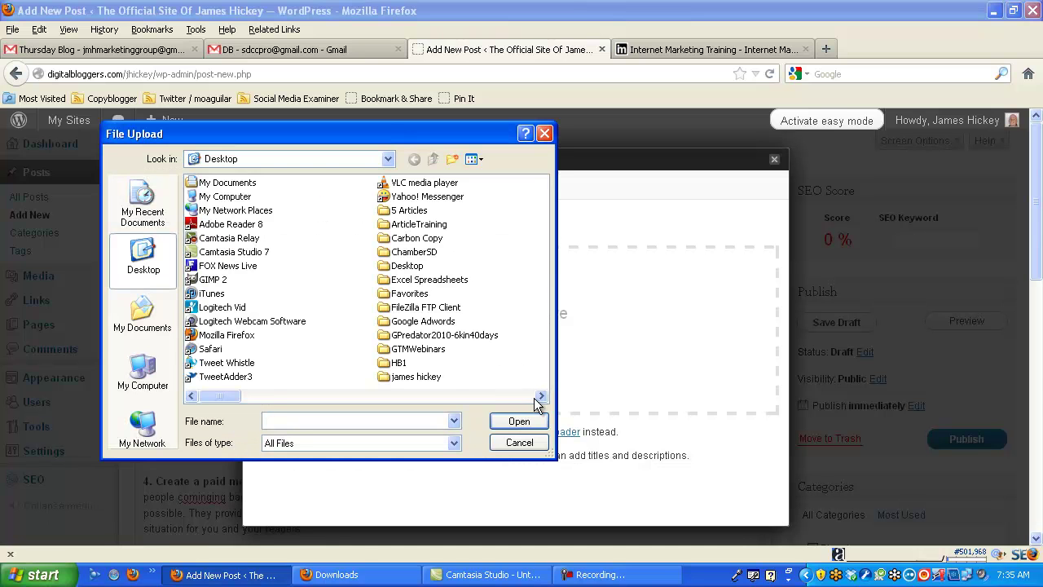
{"action": "left_click", "coordinate": [540, 397]}
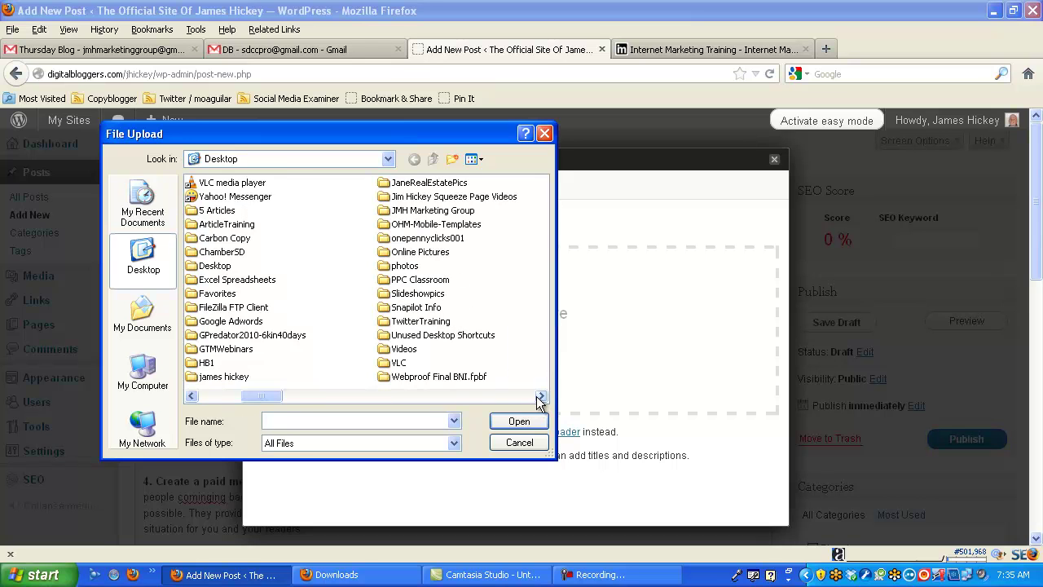
{"action": "left_click", "coordinate": [540, 397]}
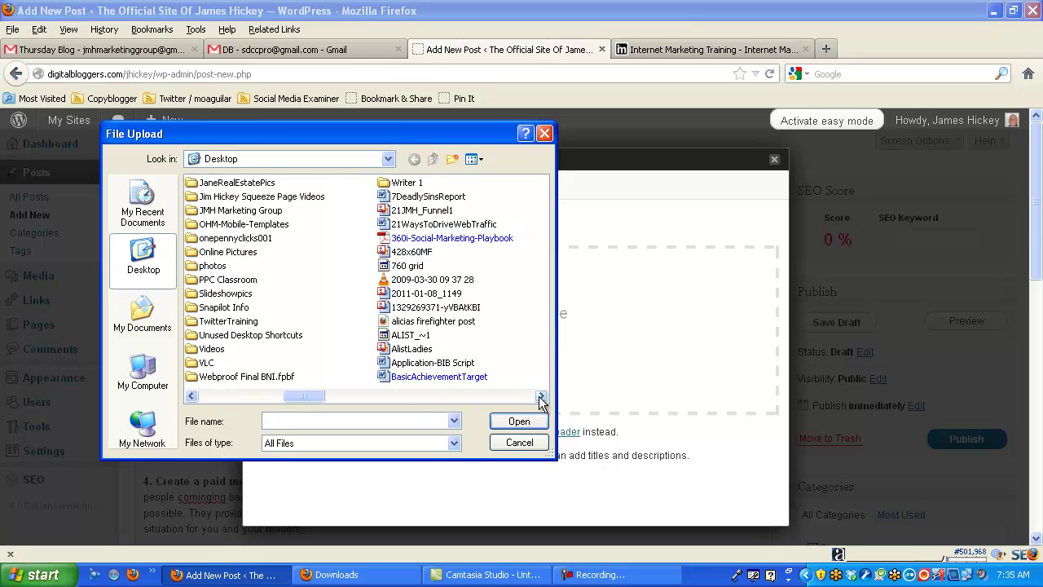
{"action": "left_click", "coordinate": [326, 575]}
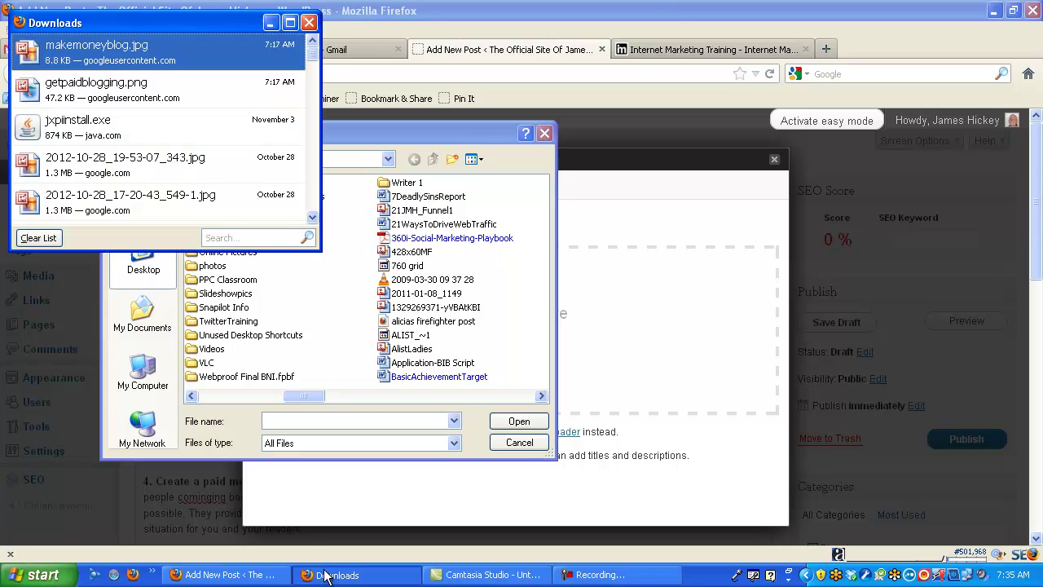
{"action": "left_click", "coordinate": [269, 23]}
{"action": "left_click_drag", "start_coordinate": [542, 397], "coordinate": [539, 400]}
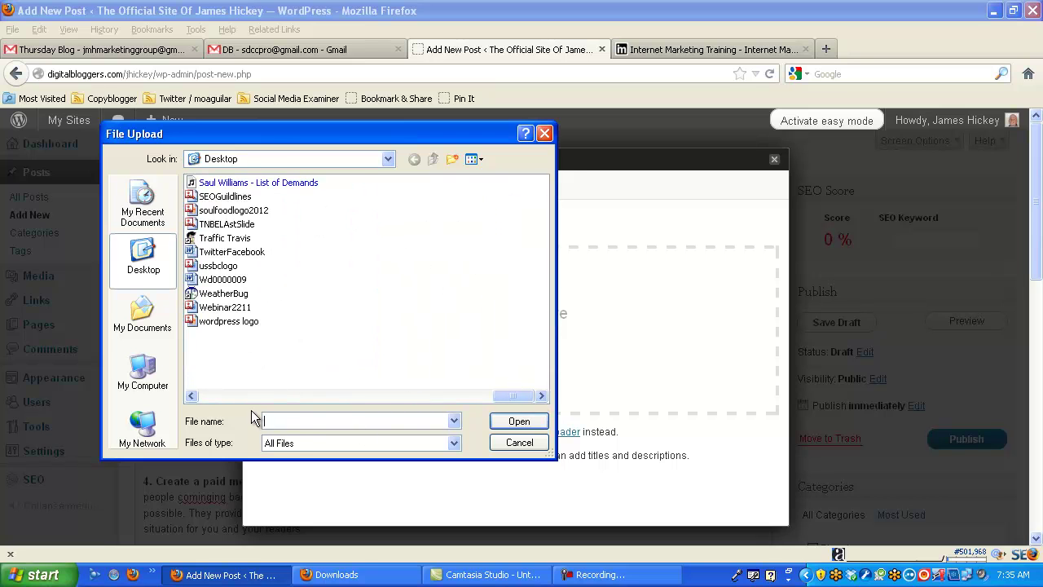
{"action": "left_click", "coordinate": [192, 397]}
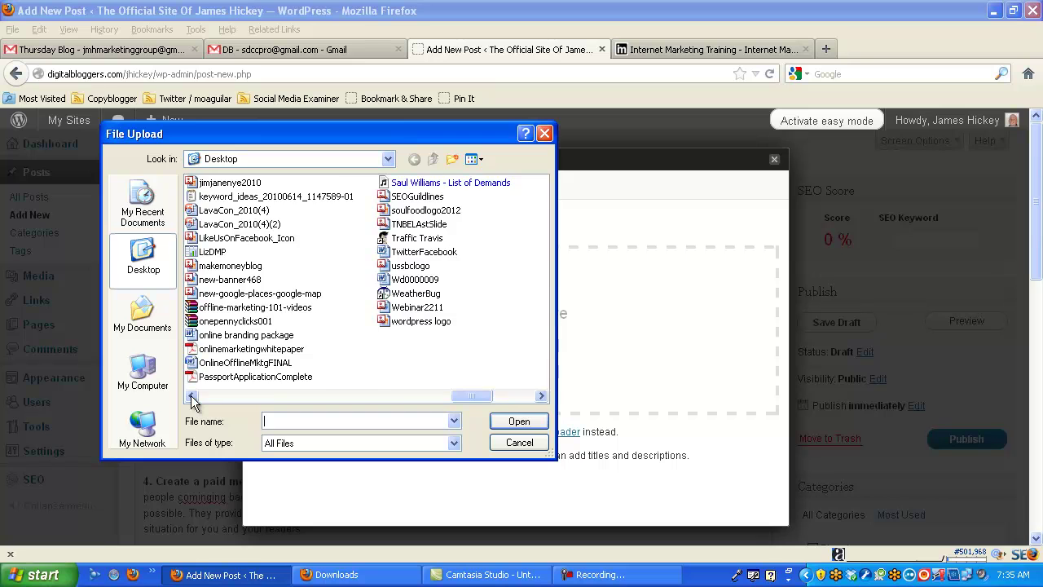
{"action": "left_click", "coordinate": [192, 397]}
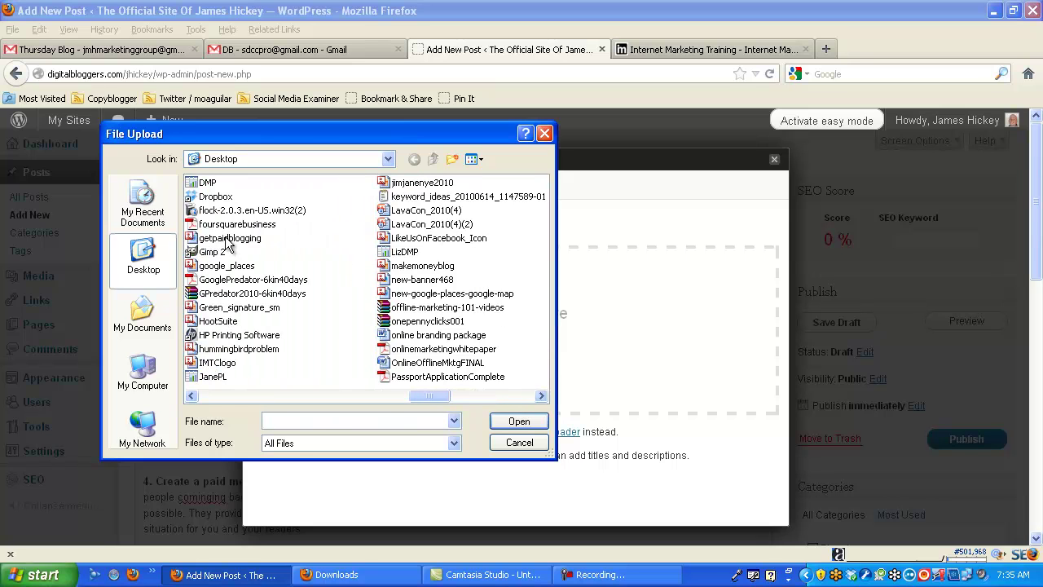
{"action": "left_click", "coordinate": [231, 240]}
{"action": "left_click", "coordinate": [506, 421]}
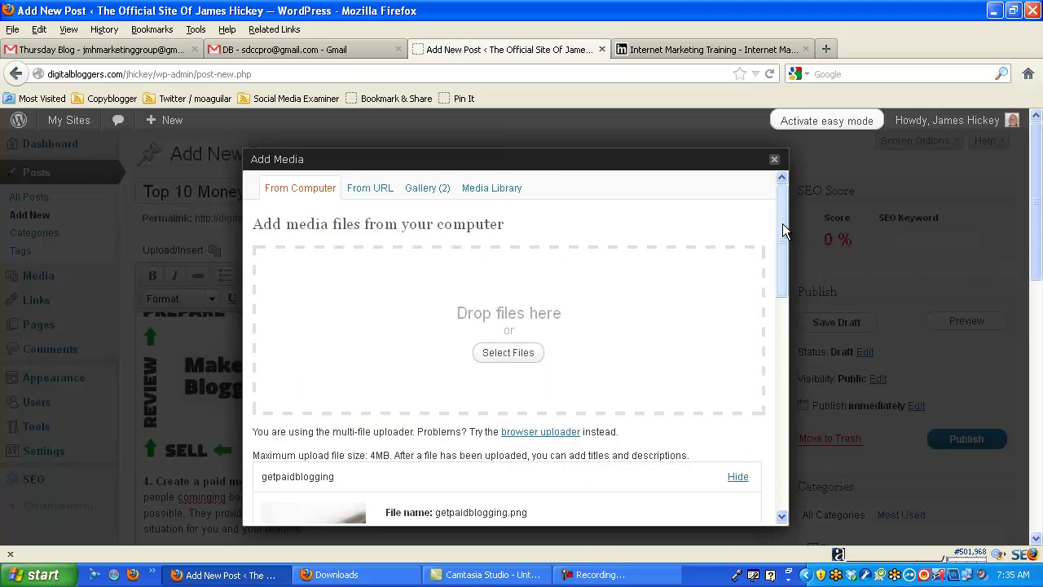
- Replace the getpaidblogging image's Link URL with the copied Empower Network link
{"action": "left_click_drag", "start_coordinate": [783, 223], "coordinate": [785, 407]}
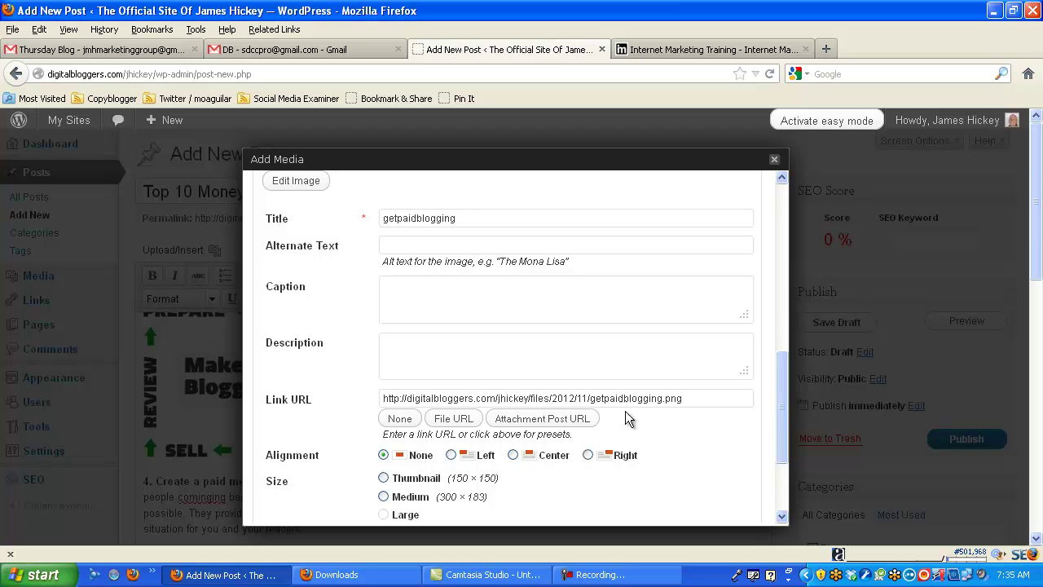
{"action": "left_click_drag", "start_coordinate": [700, 395], "coordinate": [319, 409]}
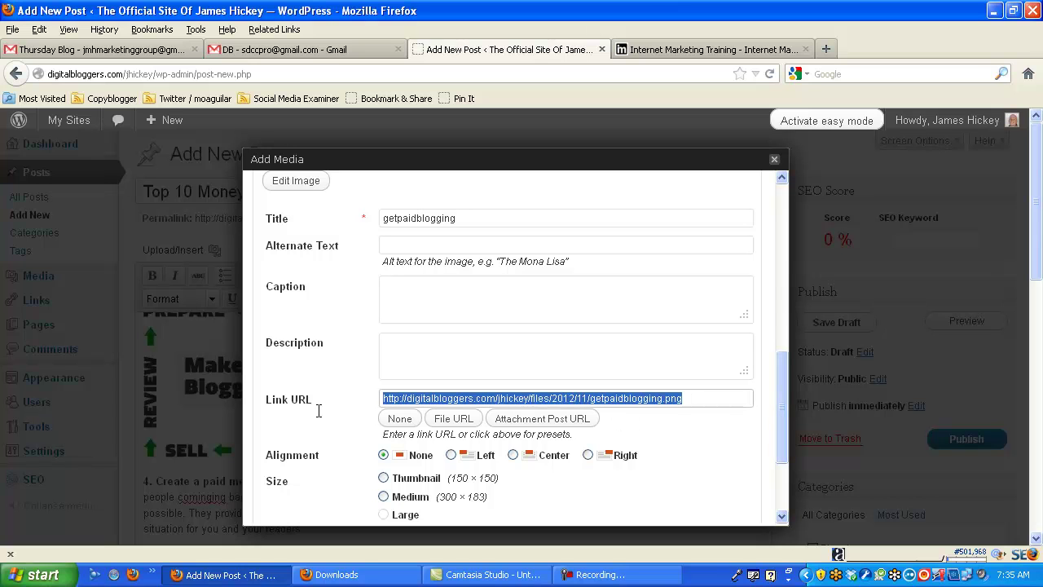
{"action": "right_click", "coordinate": [403, 394]}
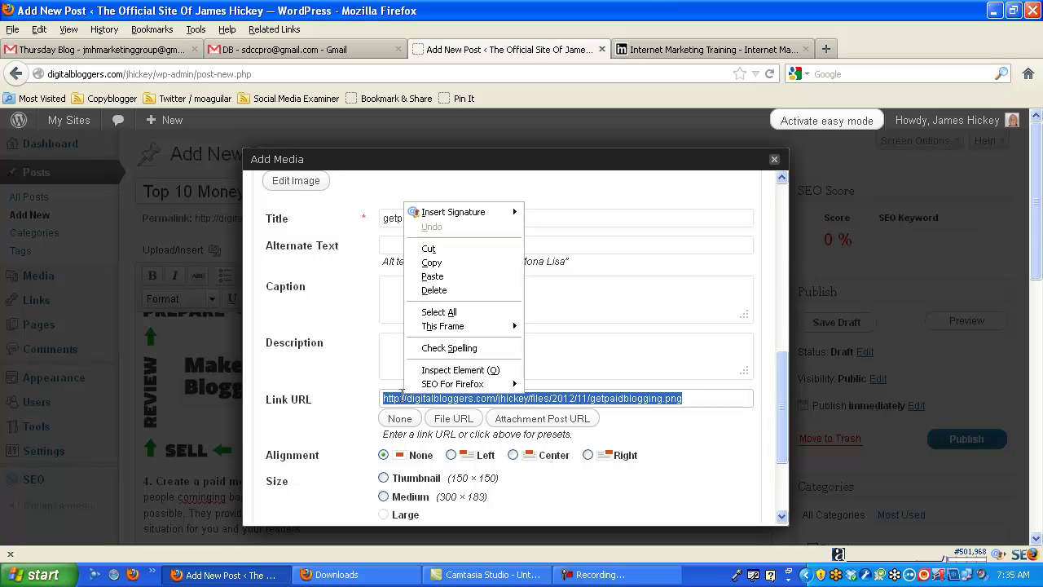
{"action": "left_click", "coordinate": [457, 281]}
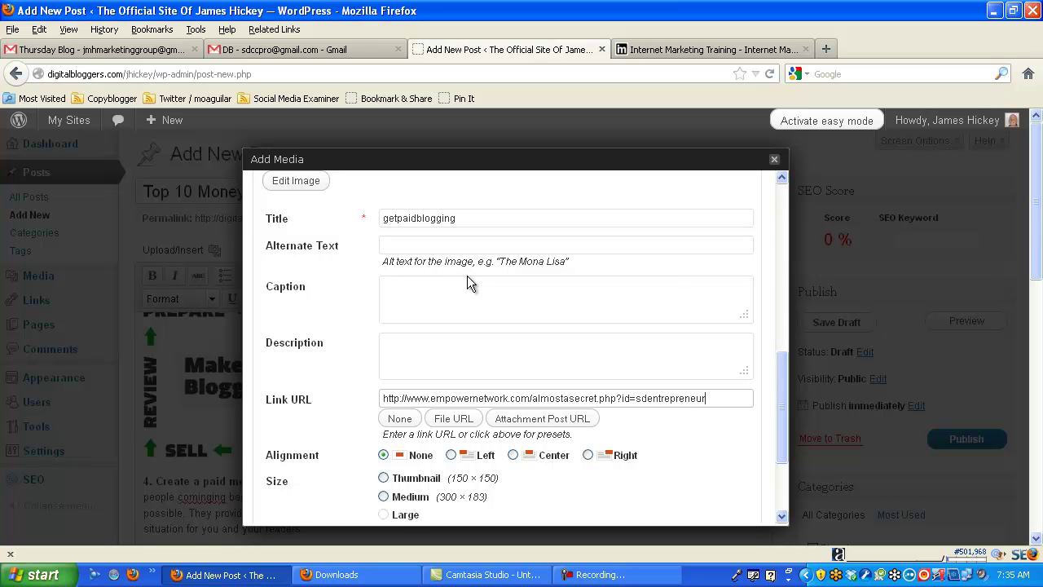
- Change the uploaded image's title to "Get Paid Blogging"
{"action": "left_click", "coordinate": [387, 220]}
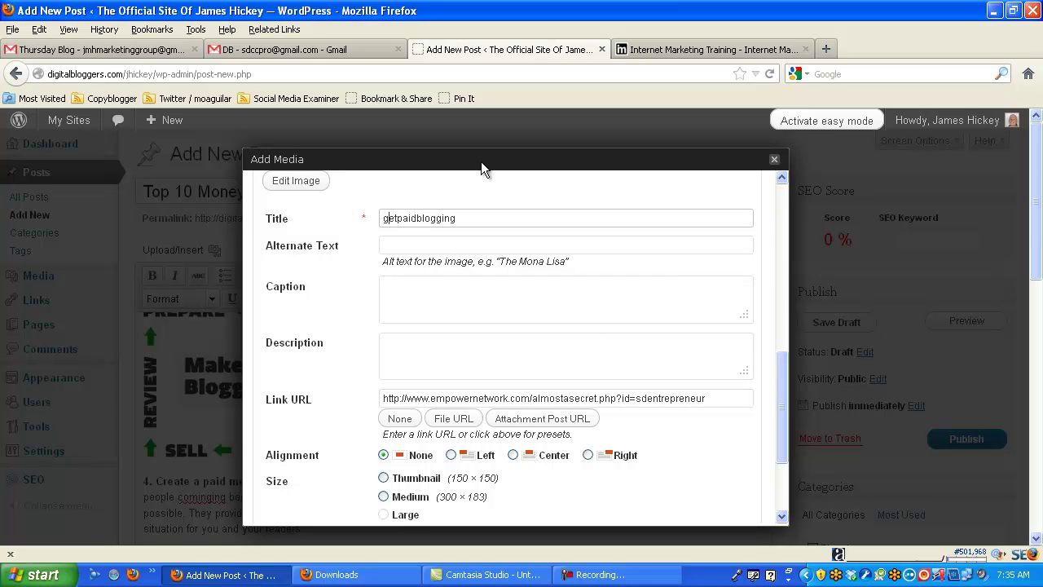
{"action": "key", "text": "BackSpace"}
{"action": "type", "text": "G"}
{"action": "key", "text": "BackSpace"}
{"action": "type", "text": "P"}
{"action": "left_click", "coordinate": [422, 217]}
{"action": "key", "text": "Delete"}
{"action": "type", "text": "B"}
- Insert the linked image into the post at full size with no alignment, between strategies 7 and 8
{"action": "left_click_drag", "start_coordinate": [450, 397], "coordinate": [473, 397]}
{"action": "left_click_drag", "start_coordinate": [783, 416], "coordinate": [782, 493]}
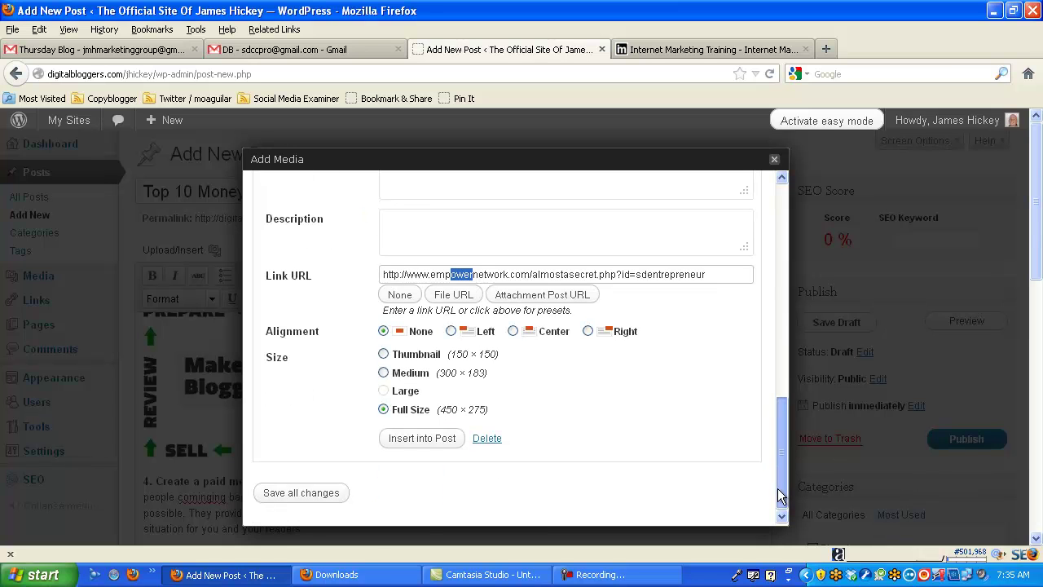
{"action": "left_click", "coordinate": [422, 441]}
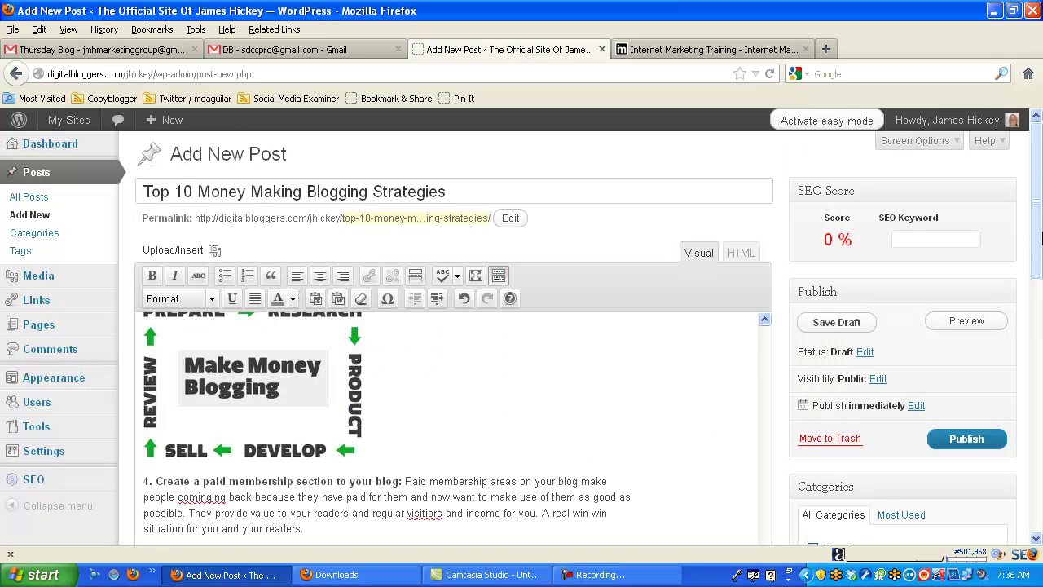
- Add a new line after the strategy 10 paragraph at the end of the post
{"action": "left_click_drag", "start_coordinate": [1040, 236], "coordinate": [1036, 477]}
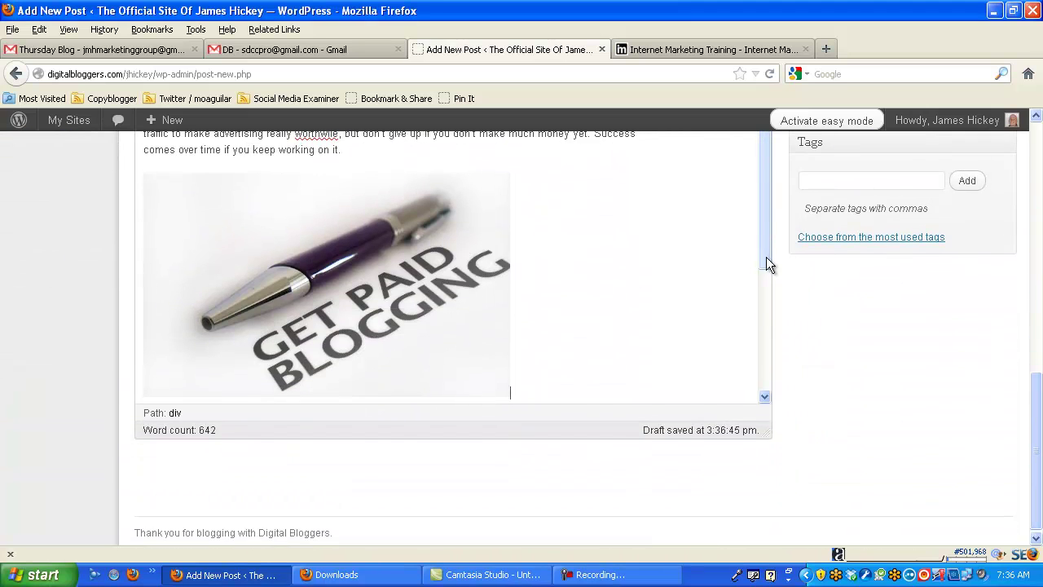
{"action": "left_click_drag", "start_coordinate": [766, 257], "coordinate": [767, 420]}
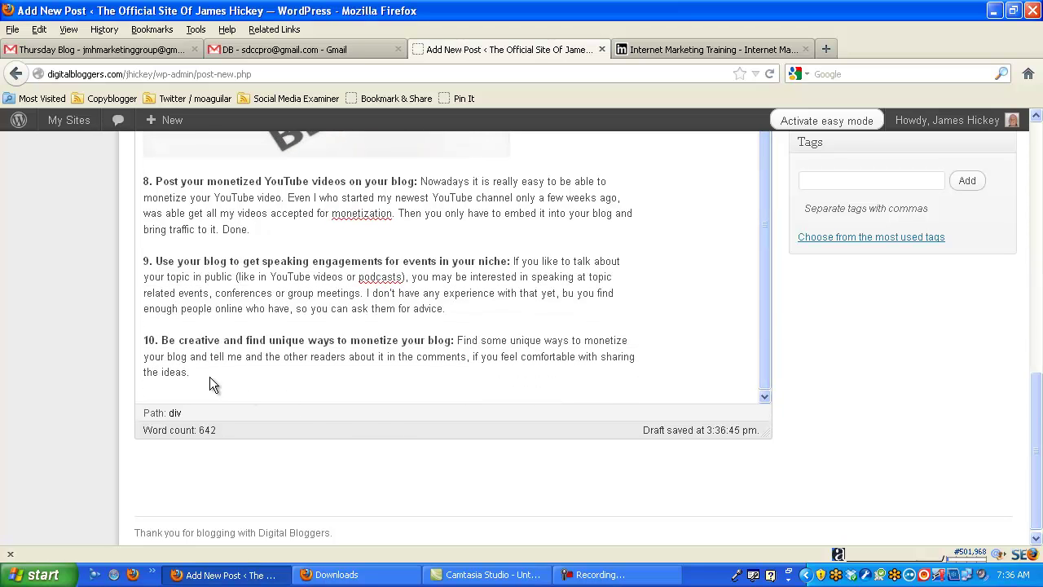
{"action": "key", "text": "Return"}
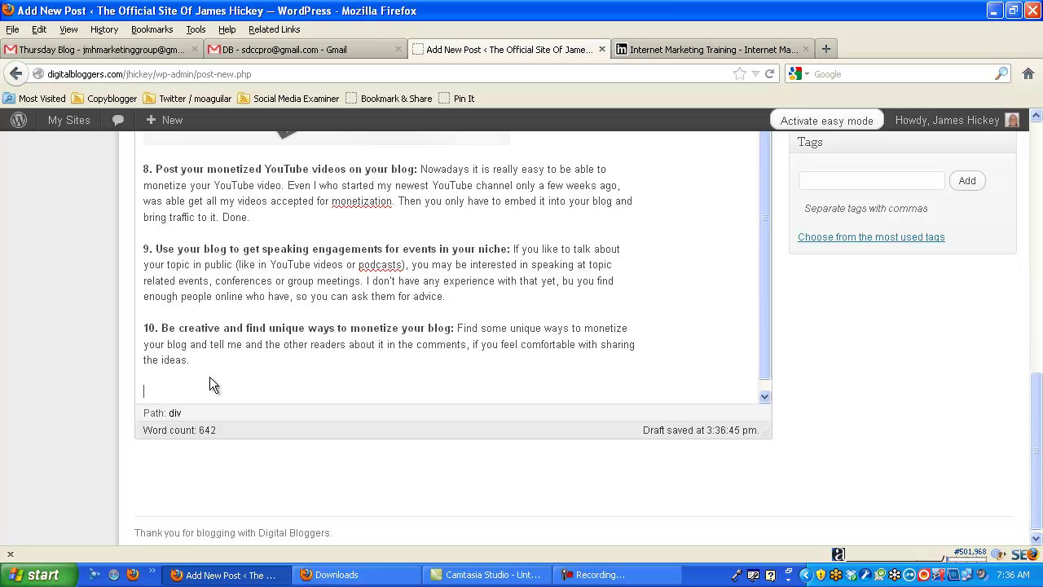
- Open the author's Internet Marketing Blog website in a new browser tab
{"action": "left_click", "coordinate": [825, 49]}
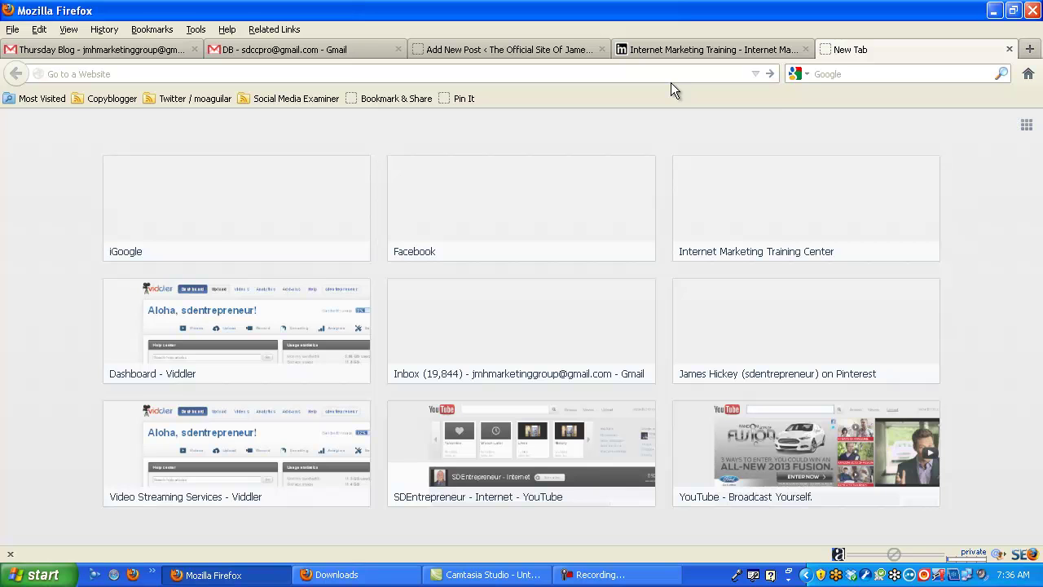
{"action": "type", "text": "www."}
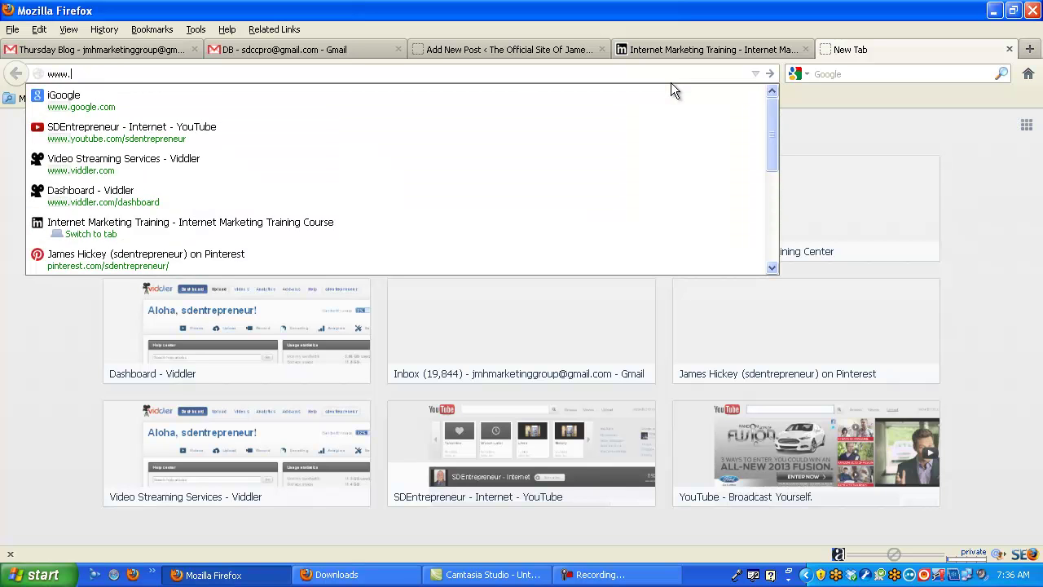
{"action": "type", "text": "james"}
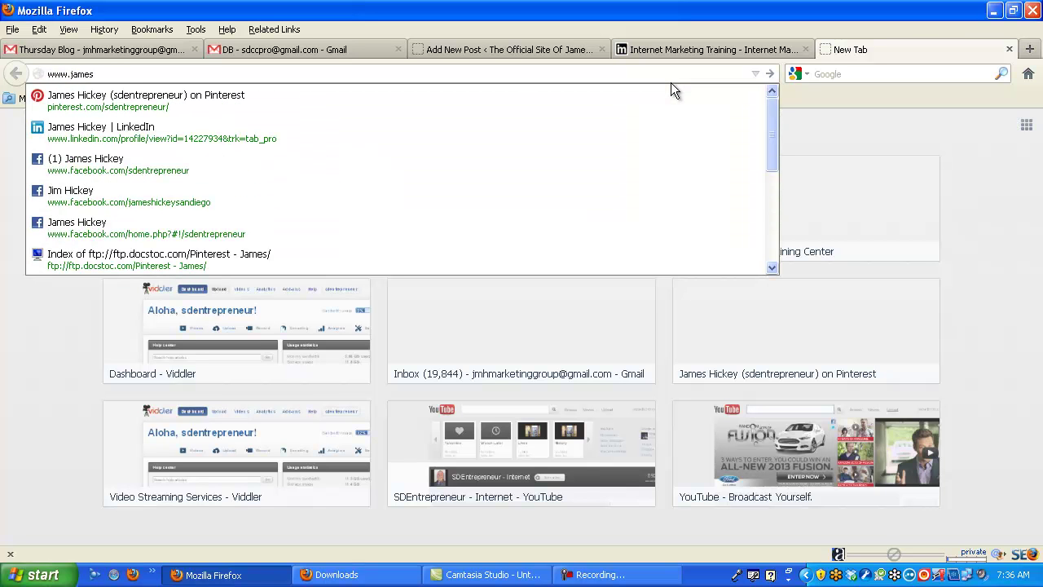
{"action": "type", "text": "hic"}
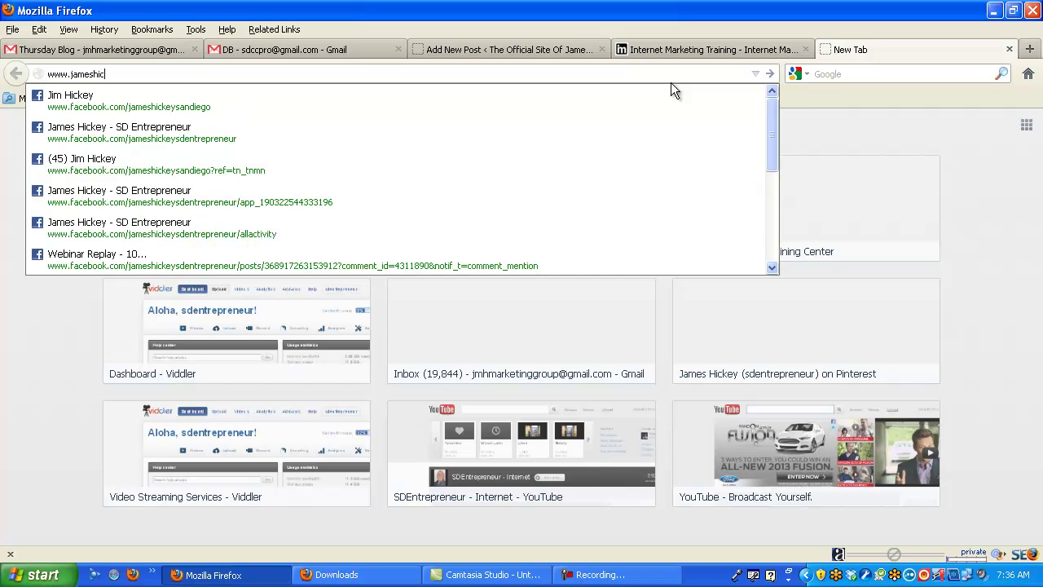
{"action": "type", "text": "keyblo"}
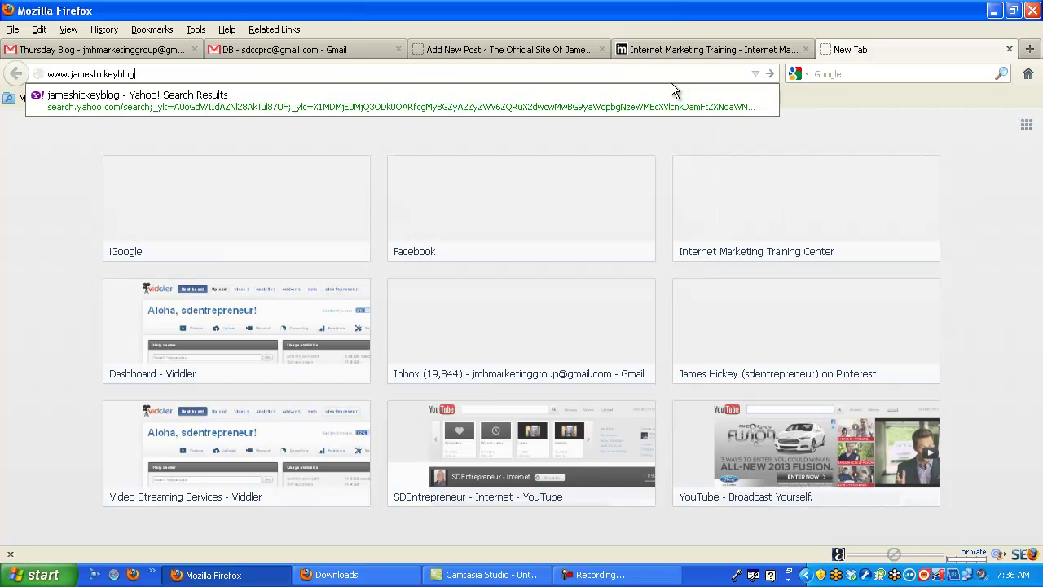
{"action": "type", "text": "g.com"}
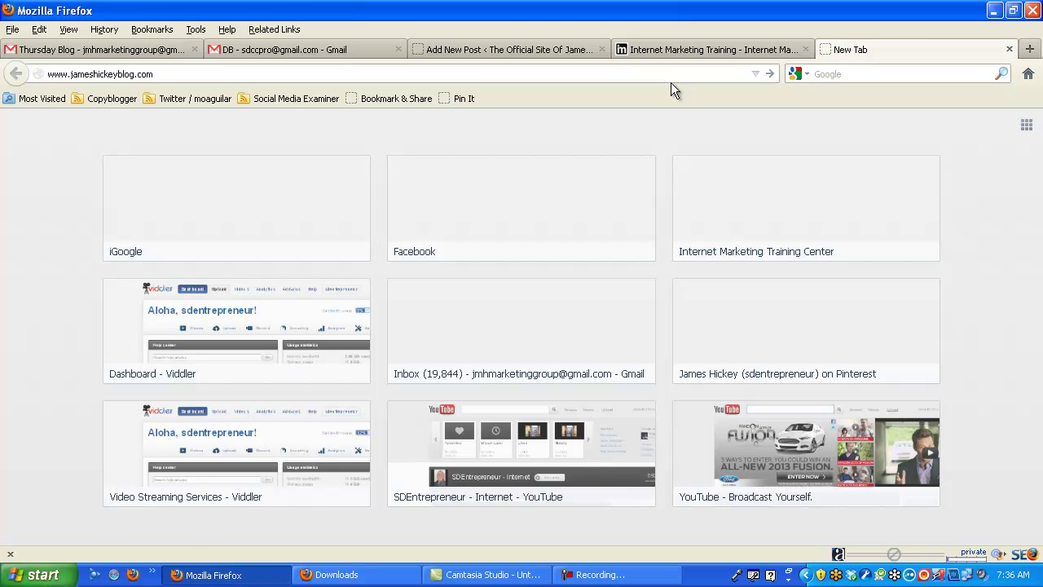
{"action": "key", "text": "Return"}
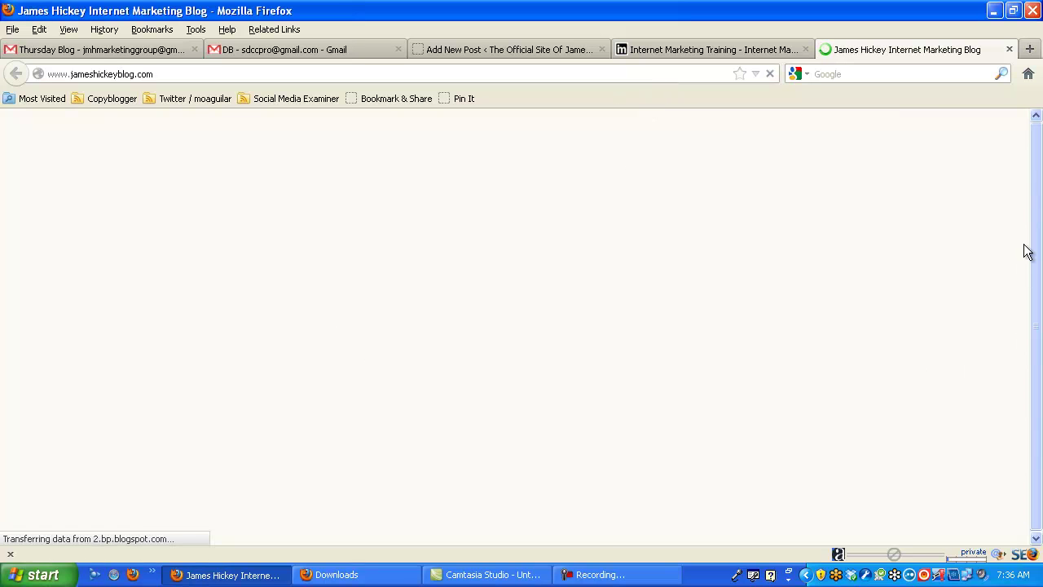
{"action": "left_click_drag", "start_coordinate": [1039, 213], "coordinate": [1037, 371]}
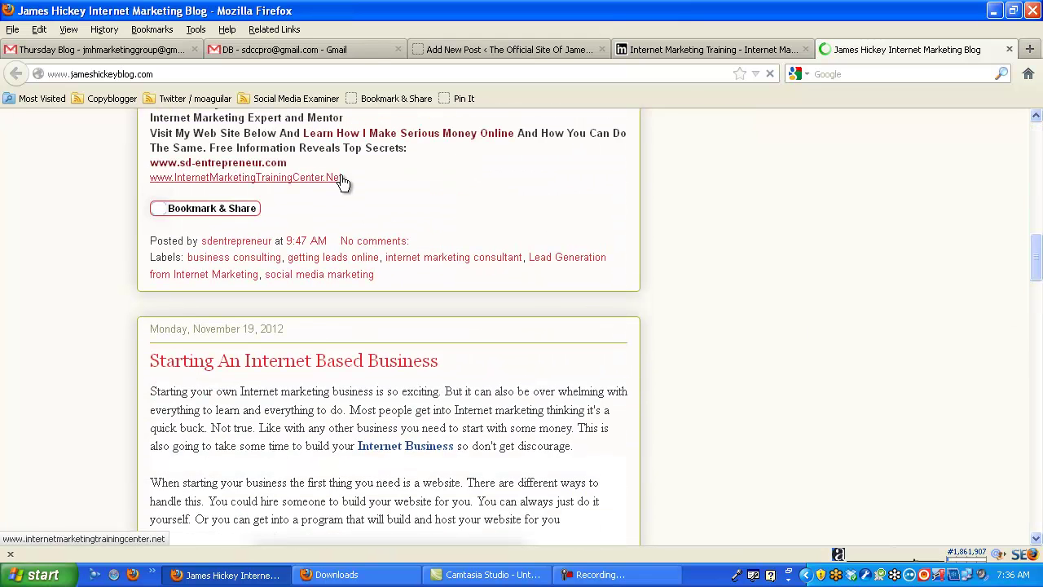
{"action": "left_click_drag", "start_coordinate": [353, 178], "coordinate": [155, 160]}
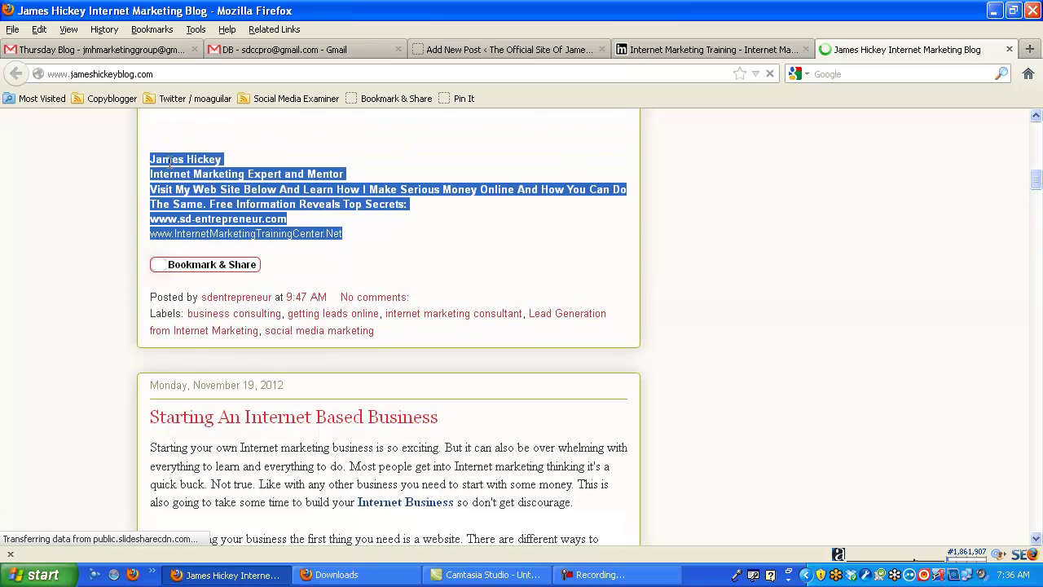
{"action": "right_click", "coordinate": [177, 163]}
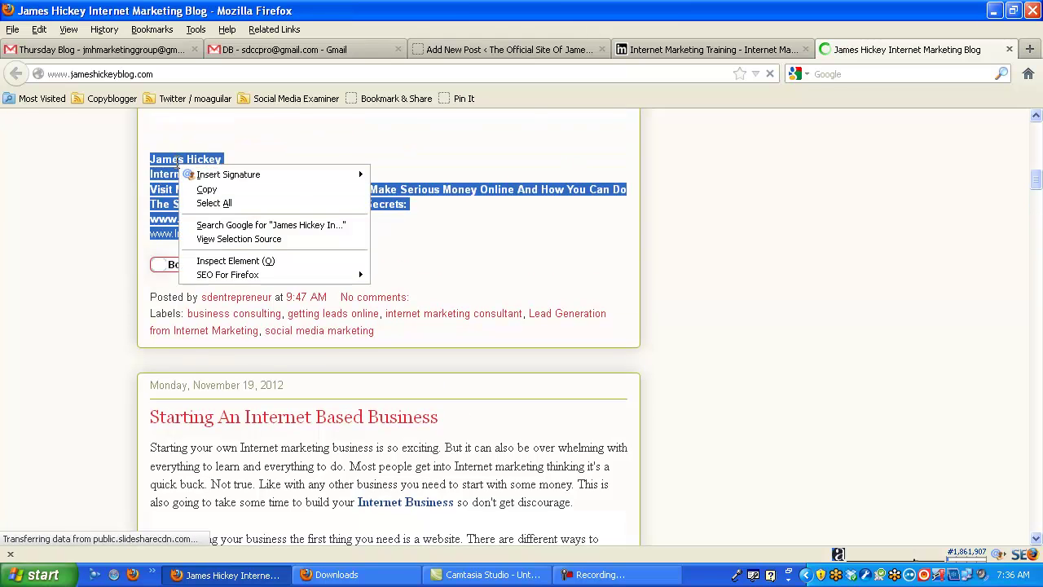
{"action": "left_click", "coordinate": [206, 191]}
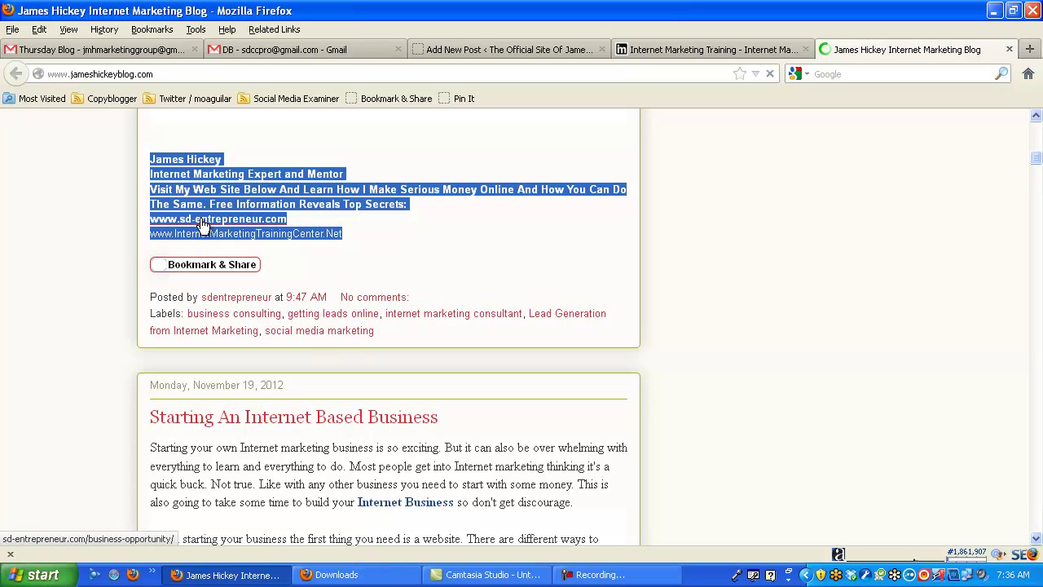
- Paste the copied signature block below strategy 10 in the WordPress post and separate it from the paragraph with a blank line
{"action": "left_click", "coordinate": [462, 49]}
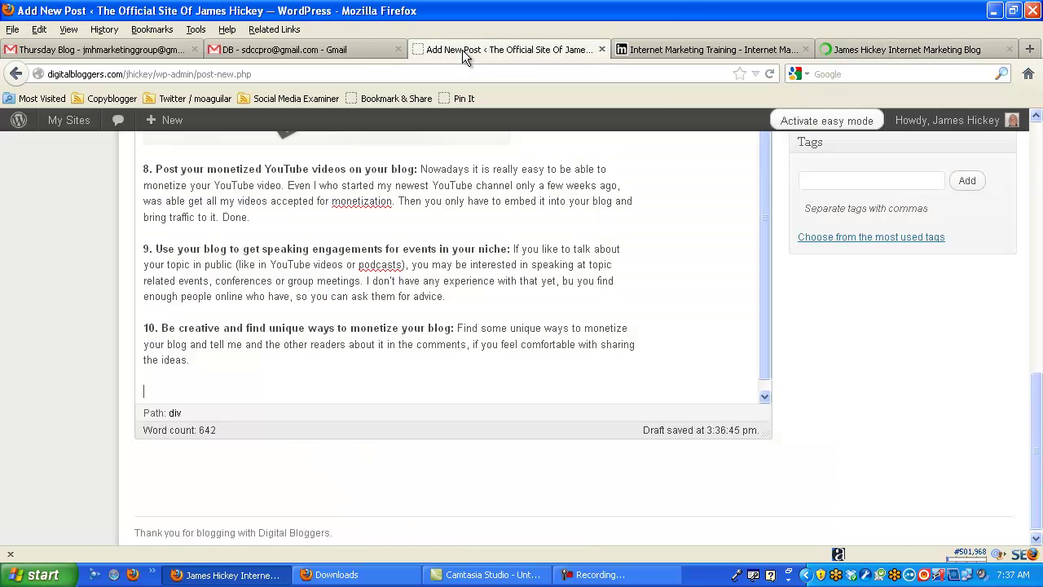
{"action": "right_click", "coordinate": [213, 381]}
{"action": "left_click", "coordinate": [252, 454]}
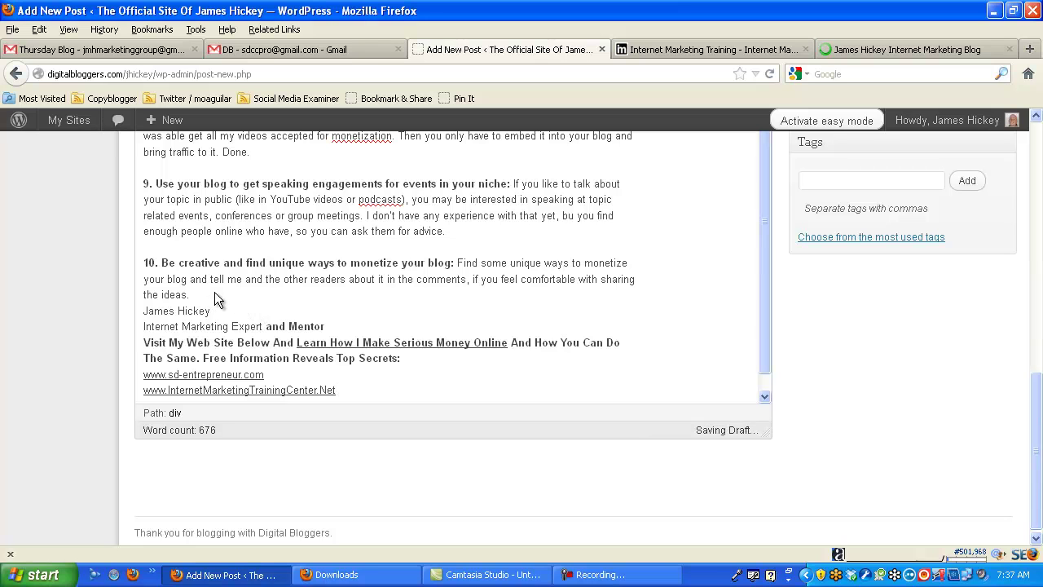
{"action": "left_click", "coordinate": [215, 294]}
{"action": "key", "text": "Return"}
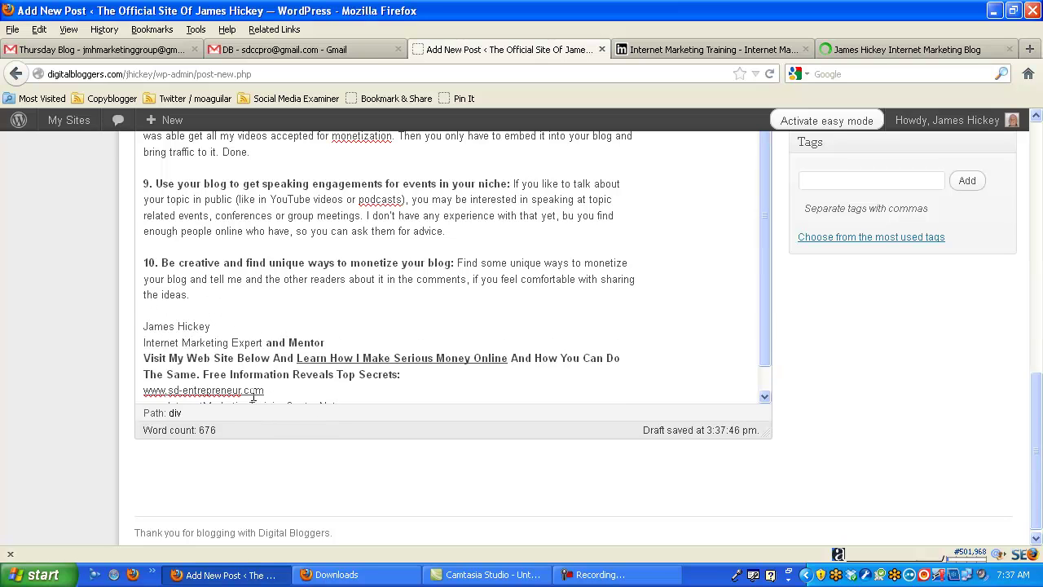
{"action": "left_click_drag", "start_coordinate": [765, 299], "coordinate": [776, 338]}
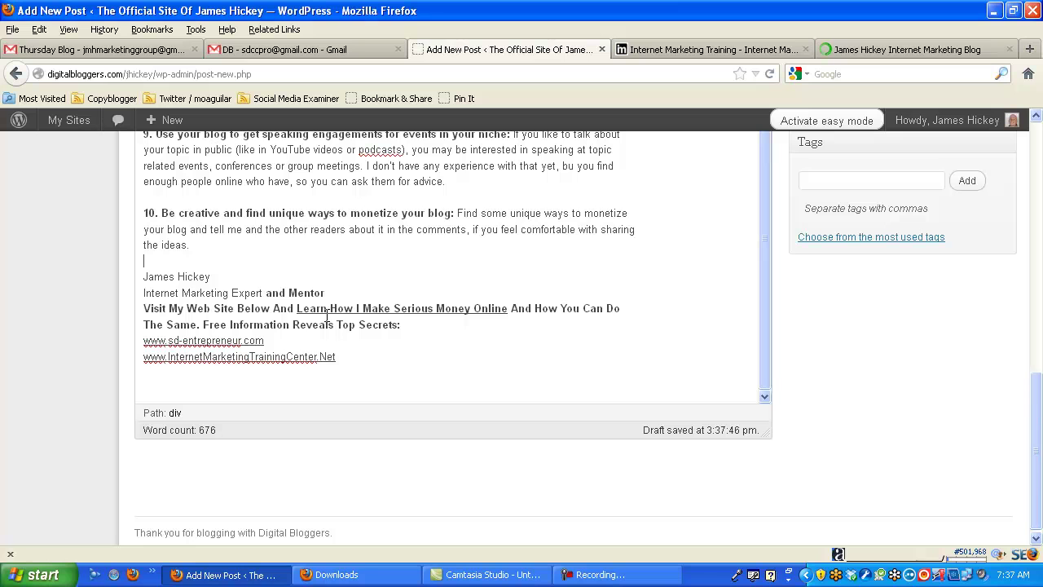
{"action": "left_click_drag", "start_coordinate": [268, 344], "coordinate": [141, 353]}
{"action": "right_click", "coordinate": [163, 342]}
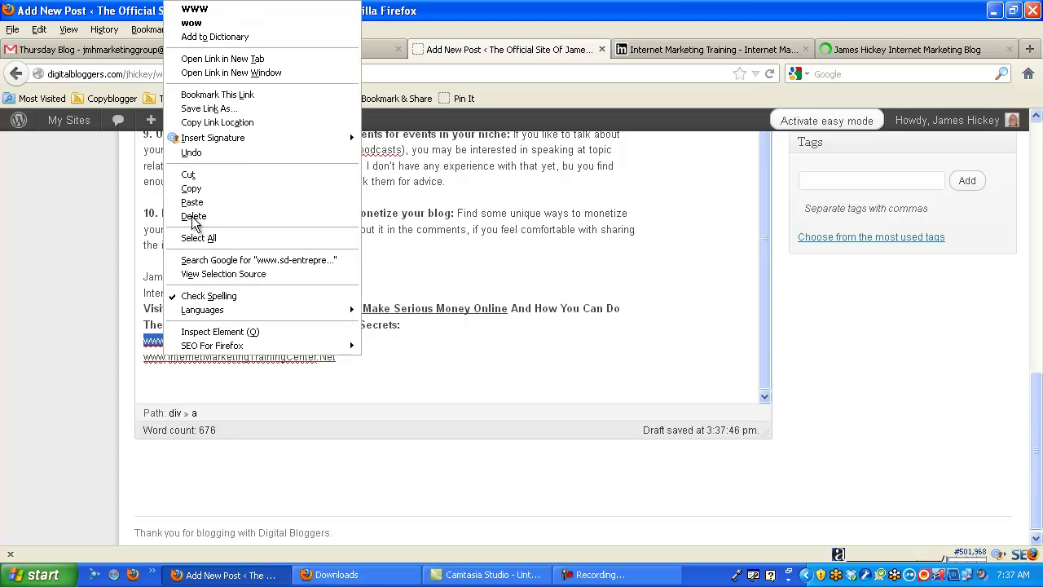
{"action": "left_click", "coordinate": [194, 191]}
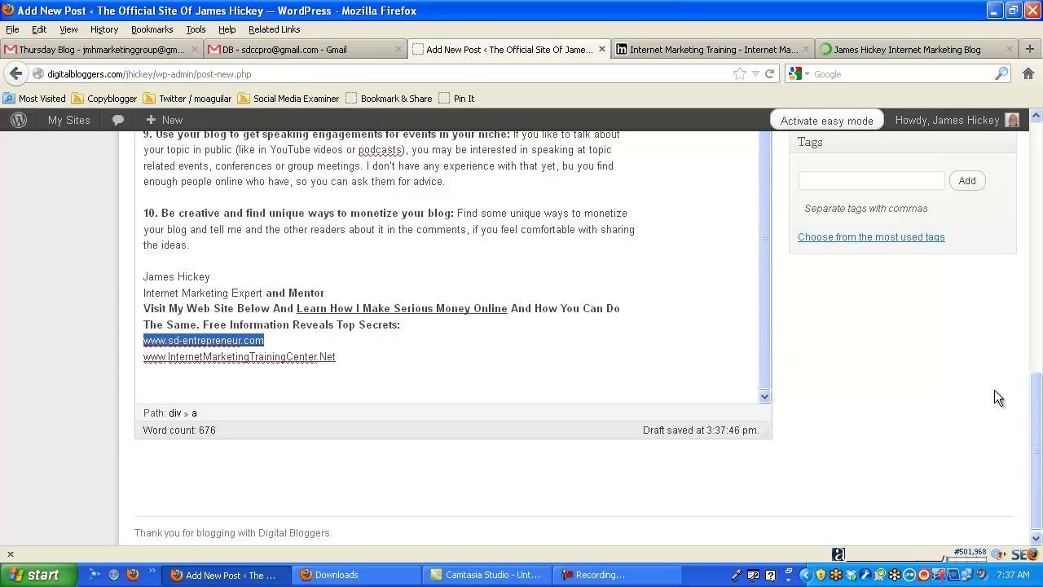
{"action": "left_click_drag", "start_coordinate": [1035, 414], "coordinate": [1035, 265]}
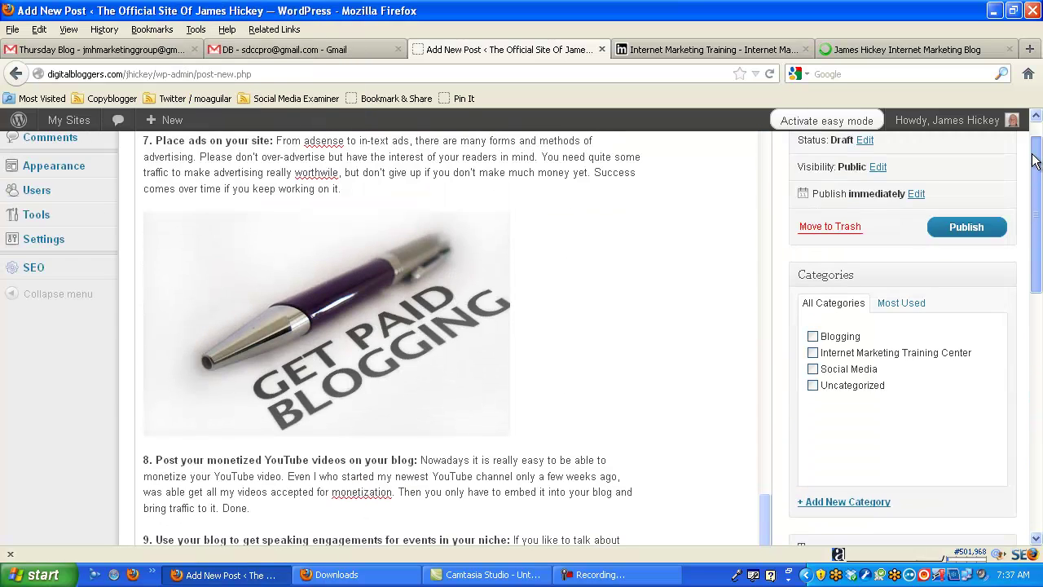
{"action": "left_click_drag", "start_coordinate": [1035, 160], "coordinate": [1035, 126]}
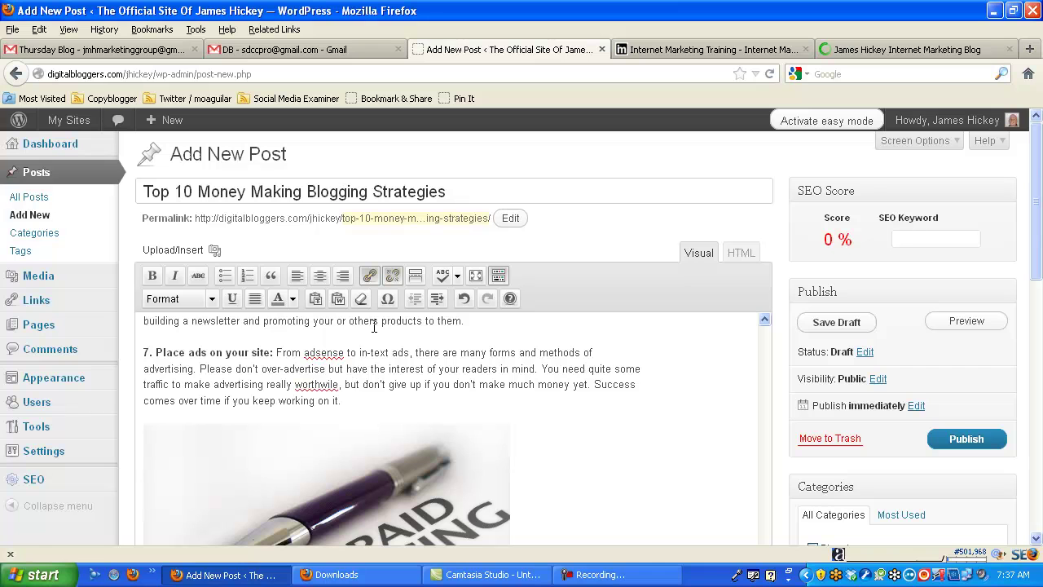
{"action": "left_click", "coordinate": [370, 277]}
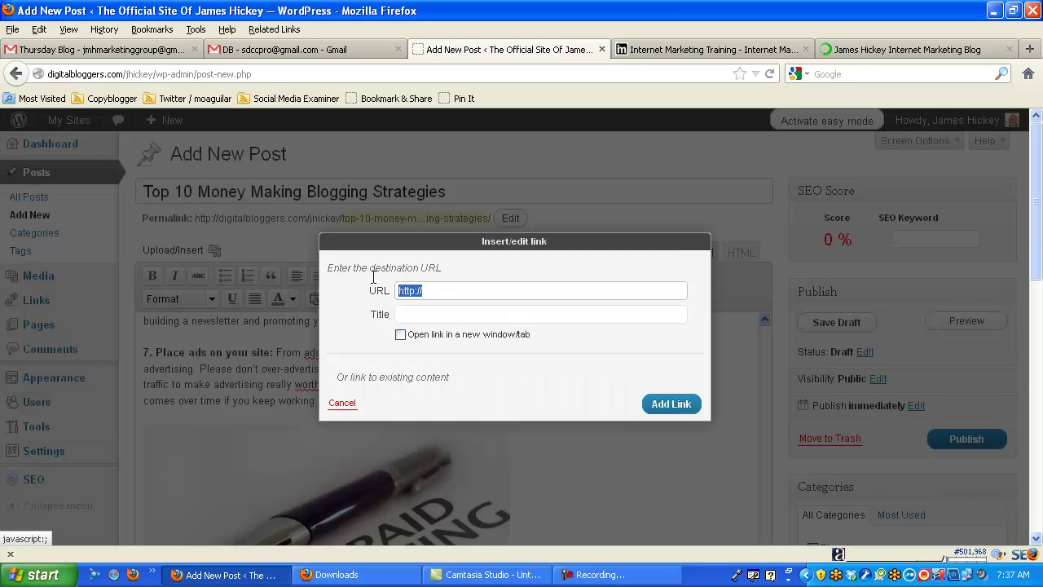
{"action": "left_click", "coordinate": [437, 289]}
{"action": "right_click", "coordinate": [409, 290]}
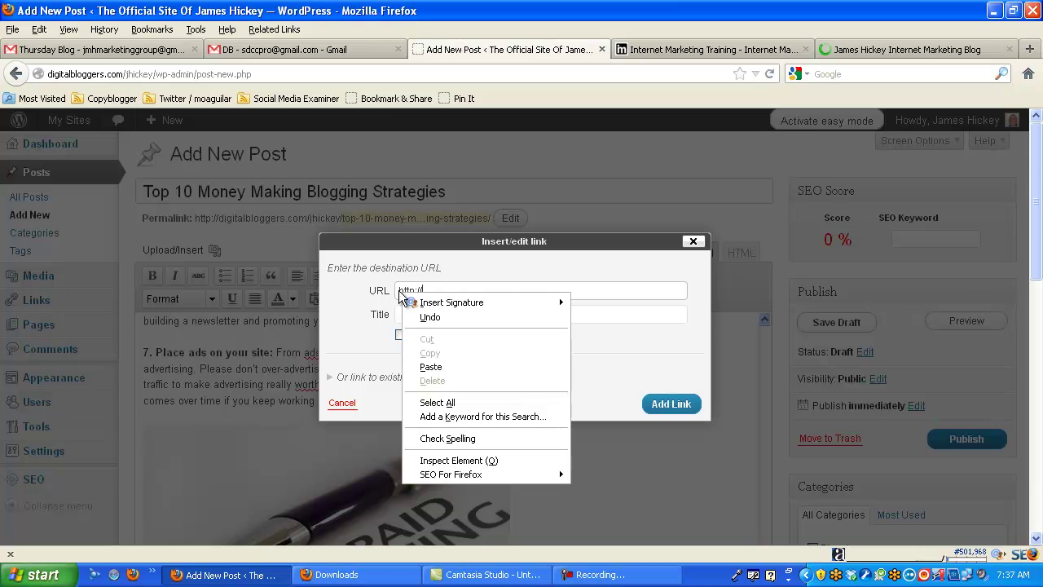
{"action": "left_click", "coordinate": [578, 290]}
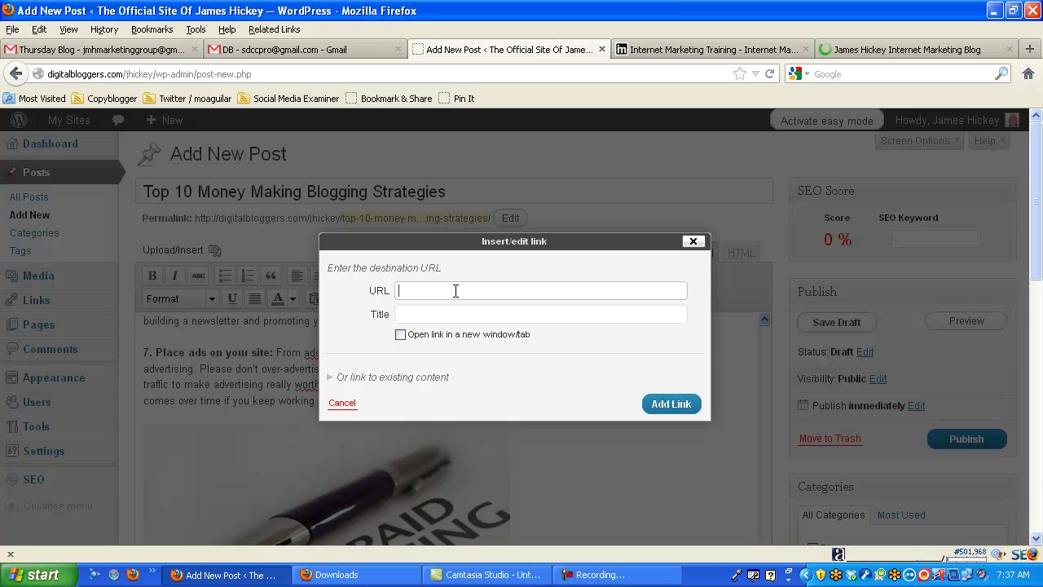
{"action": "key", "text": "ctrl+v"}
{"action": "type", "text": "http://"}
{"action": "left_click", "coordinate": [400, 335]}
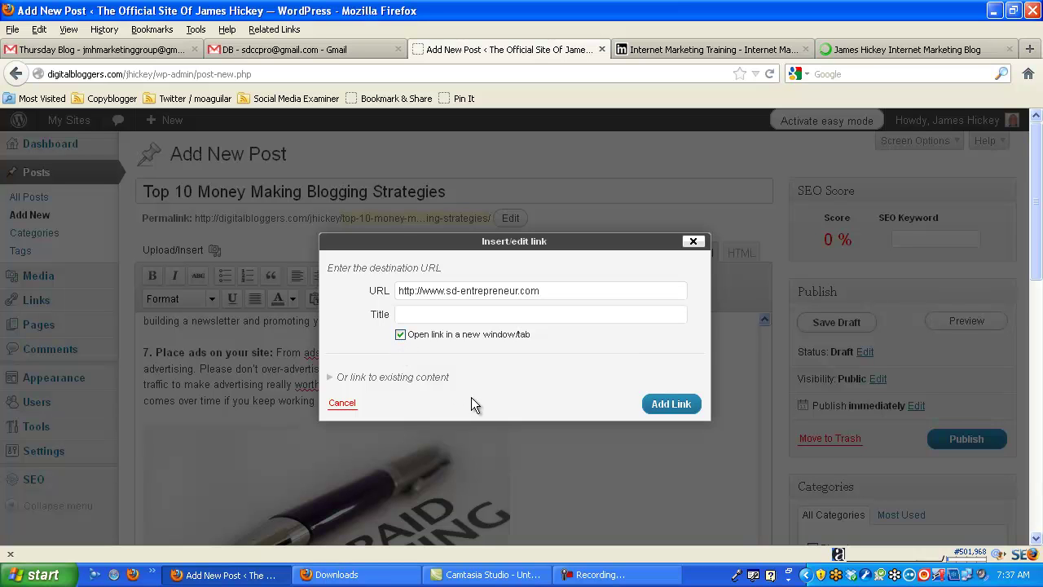
{"action": "left_click", "coordinate": [672, 405]}
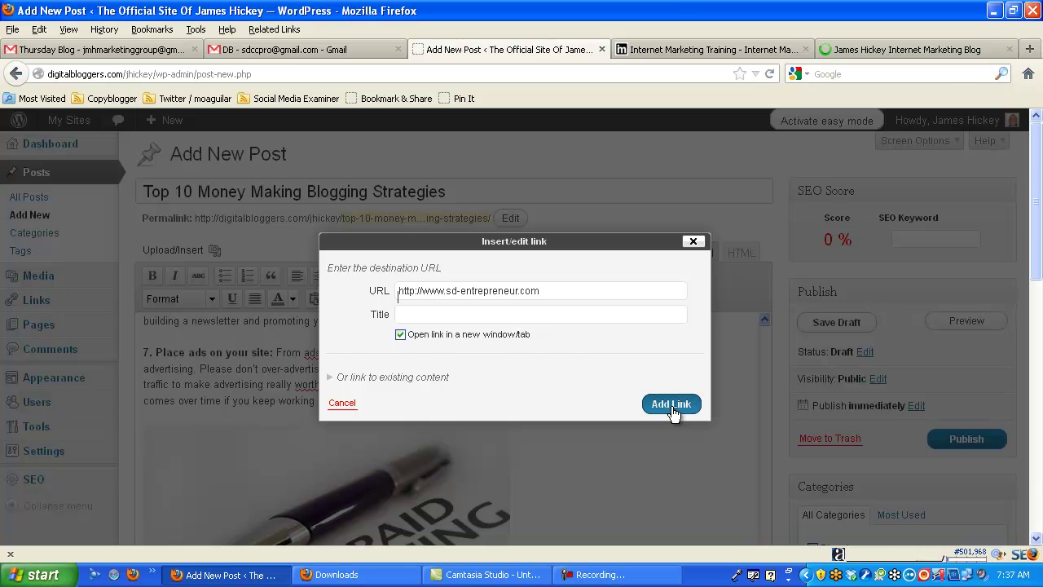
{"action": "scroll", "coordinate": [903, 344], "scroll_direction": "down", "scroll_amount": 10}
{"action": "scroll", "coordinate": [1040, 326], "scroll_direction": "down", "scroll_amount": 3}
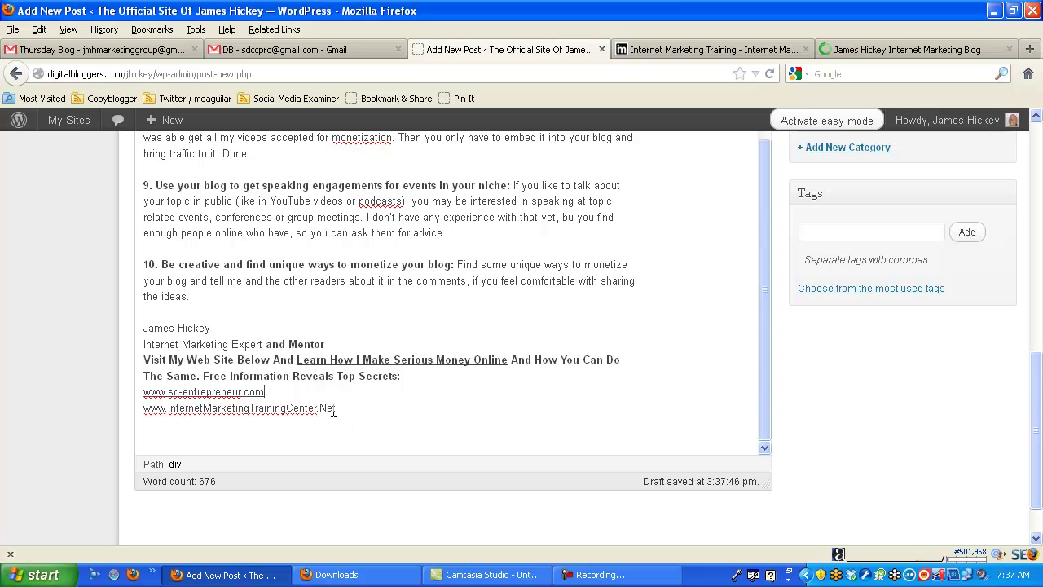
{"action": "left_click_drag", "start_coordinate": [340, 415], "coordinate": [194, 415]}
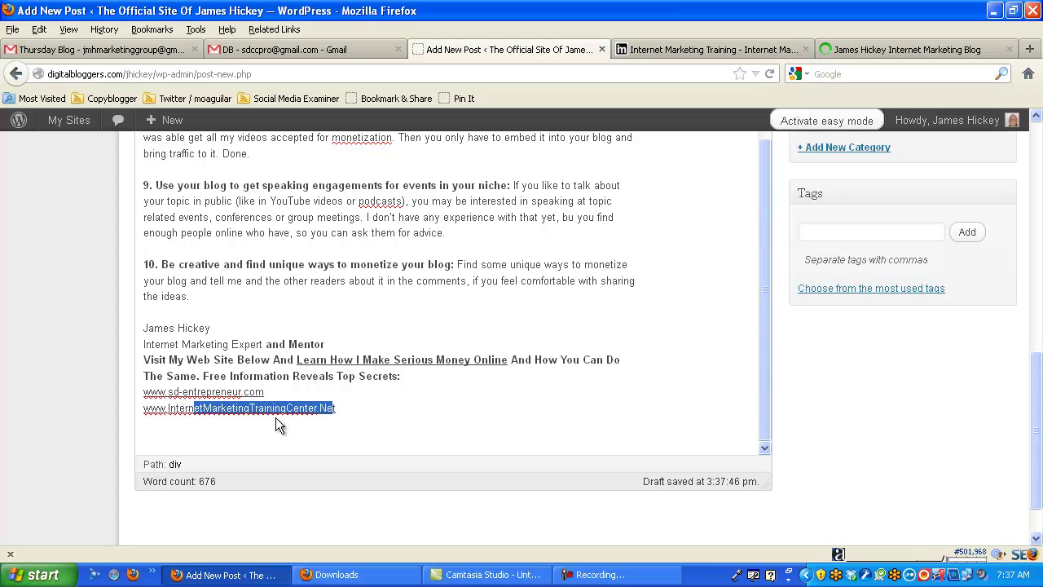
{"action": "left_click", "coordinate": [342, 408]}
{"action": "triple_click", "coordinate": [342, 407]}
{"action": "left_click", "coordinate": [348, 407]}
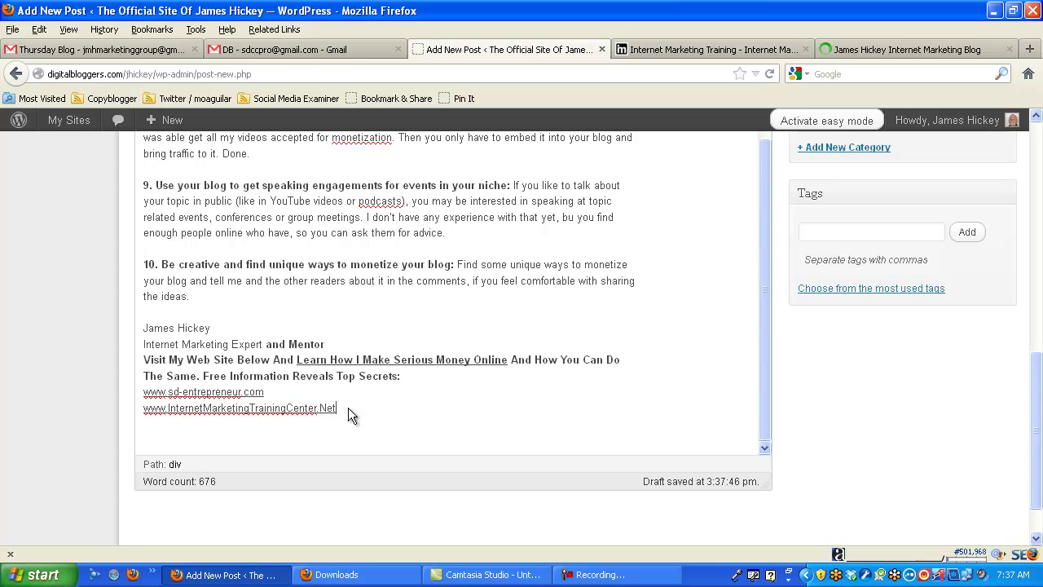
{"action": "left_click_drag", "start_coordinate": [348, 407], "coordinate": [143, 414]}
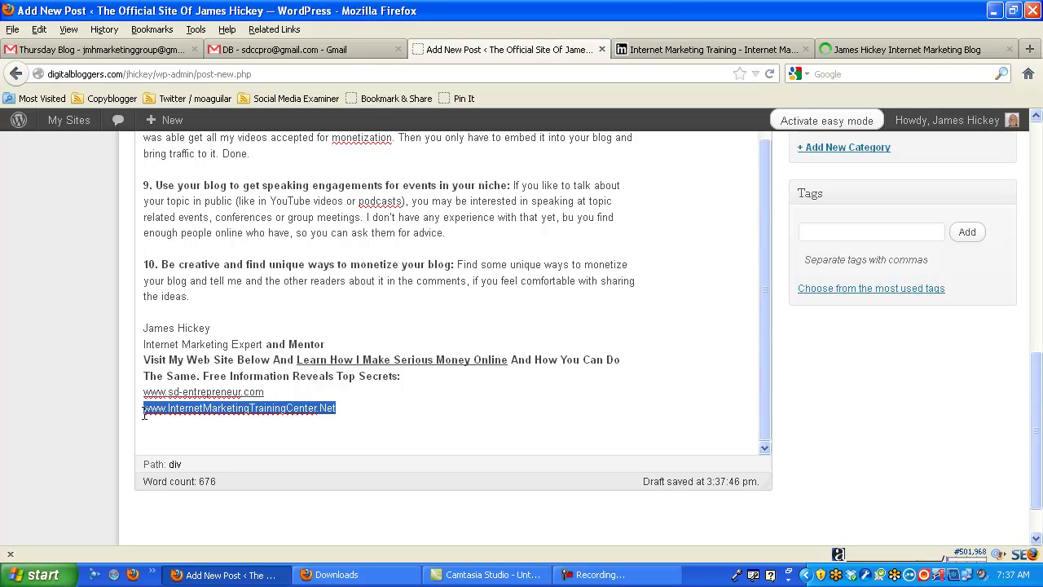
{"action": "right_click", "coordinate": [176, 408]}
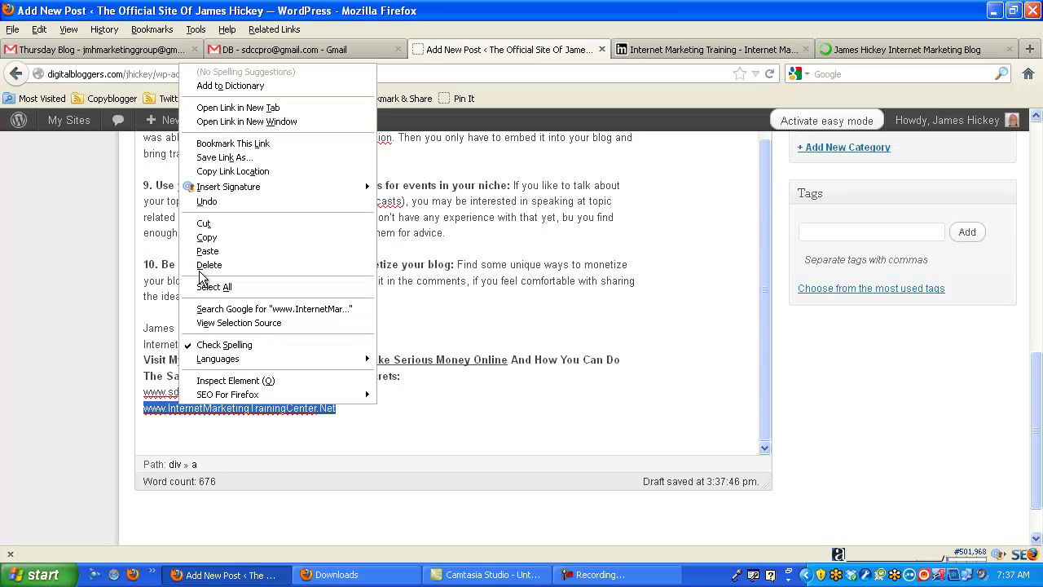
{"action": "left_click", "coordinate": [204, 238]}
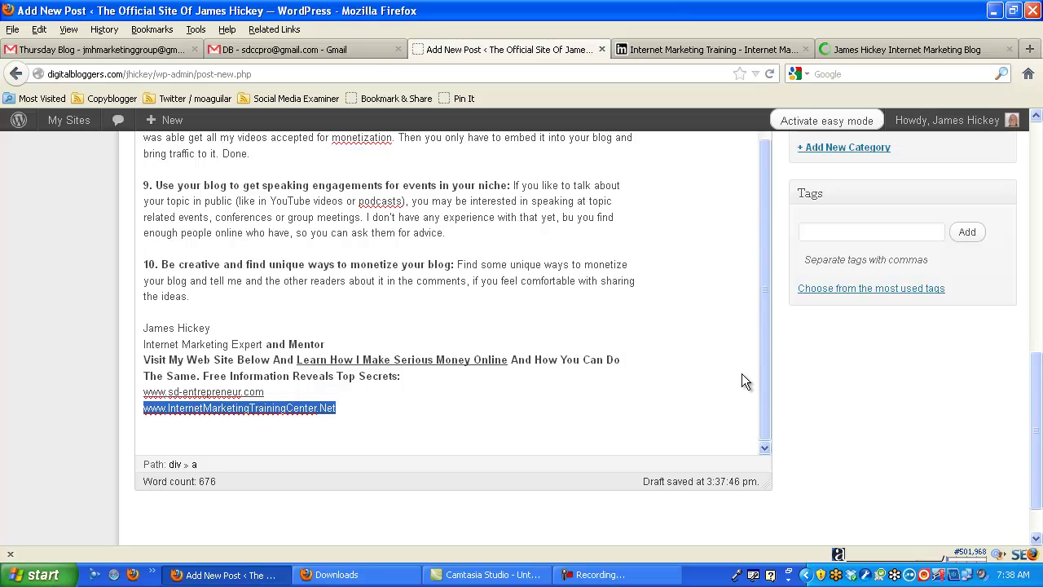
{"action": "left_click_drag", "start_coordinate": [1040, 407], "coordinate": [1019, 161]}
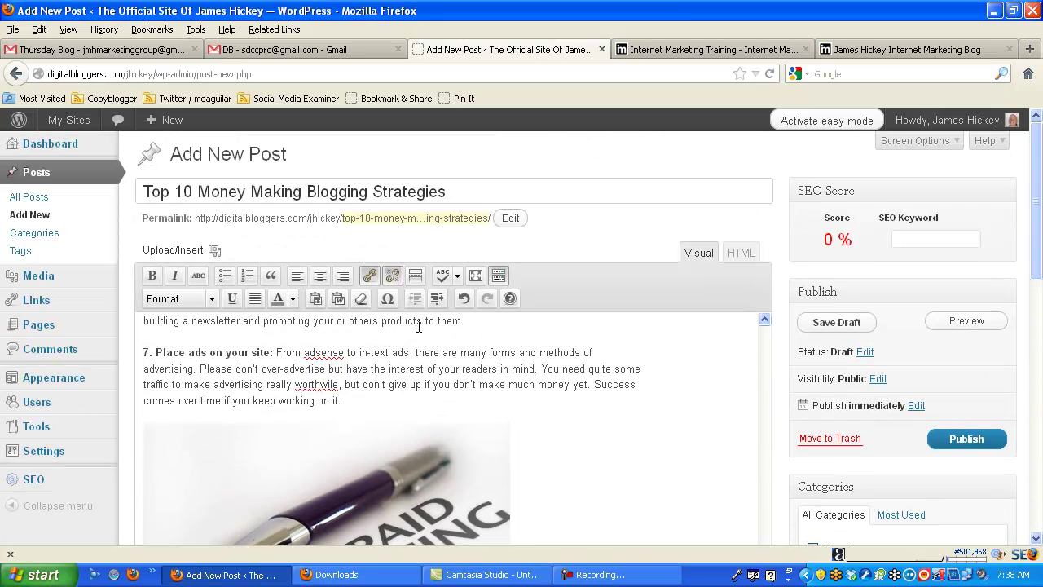
{"action": "left_click", "coordinate": [369, 275]}
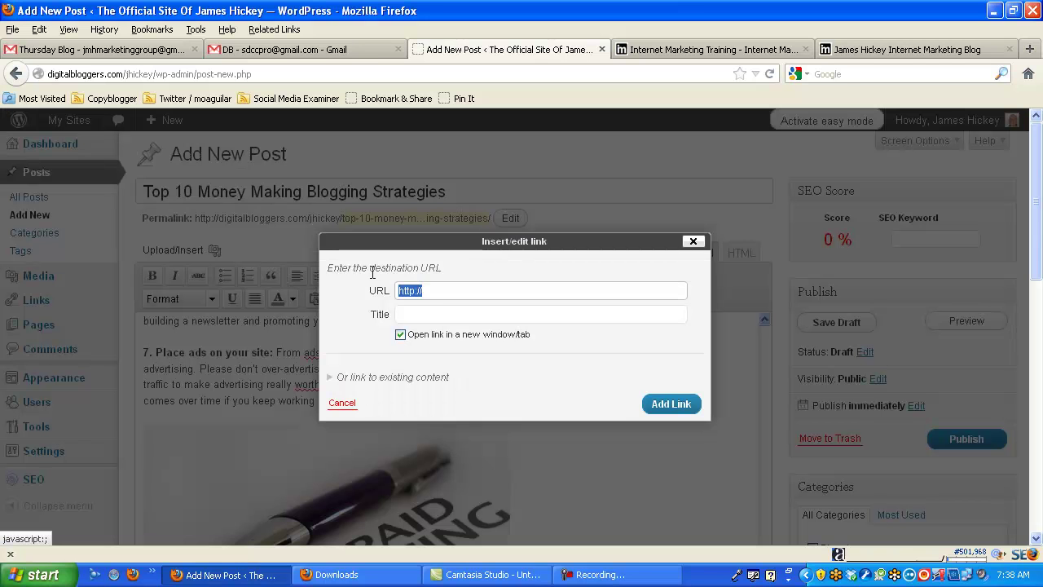
{"action": "left_click", "coordinate": [440, 295]}
{"action": "left_click_drag", "start_coordinate": [427, 291], "coordinate": [394, 291]}
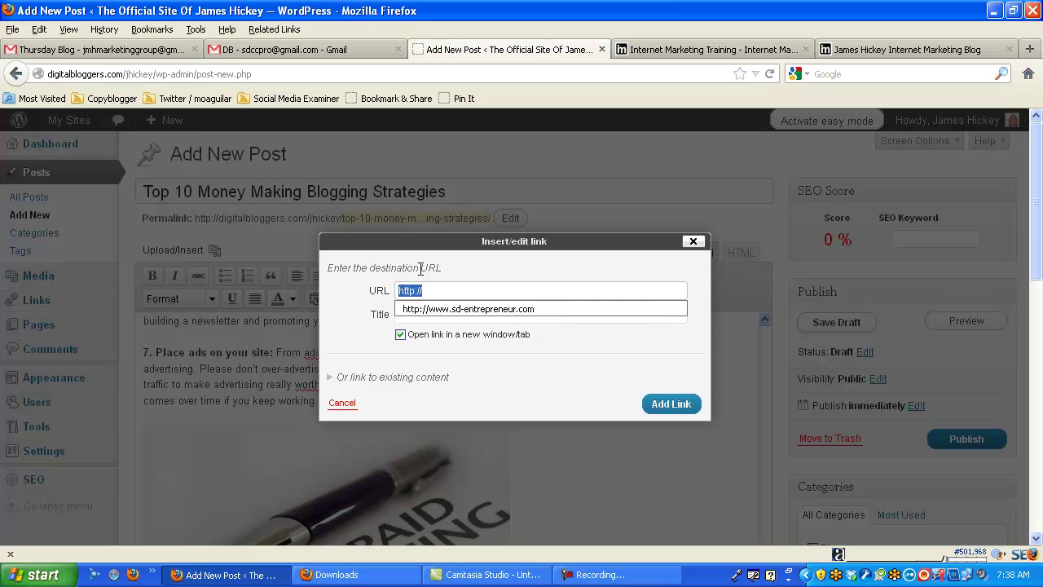
{"action": "key", "text": "ctrl+v"}
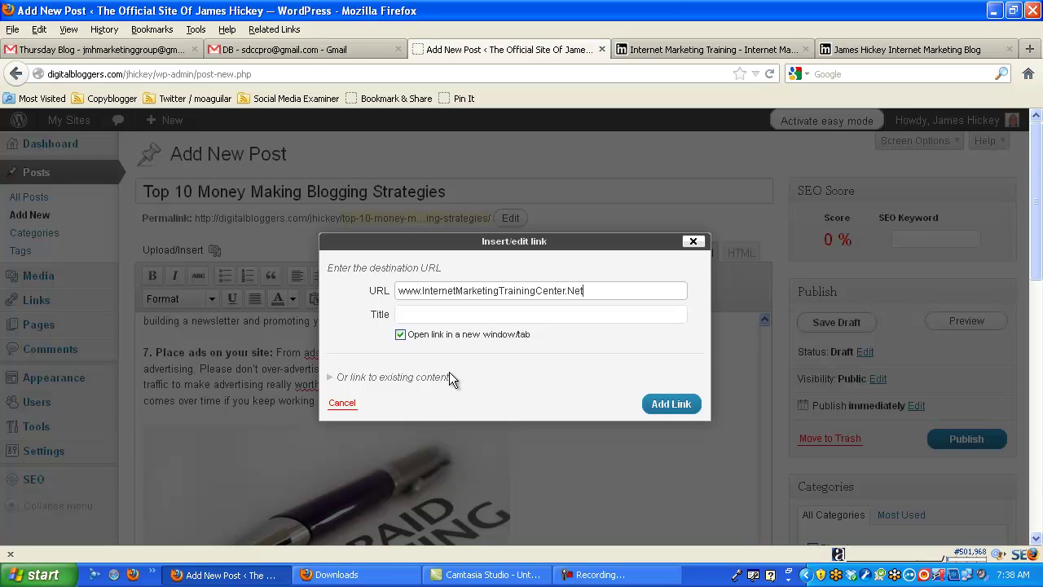
{"action": "left_click", "coordinate": [665, 404]}
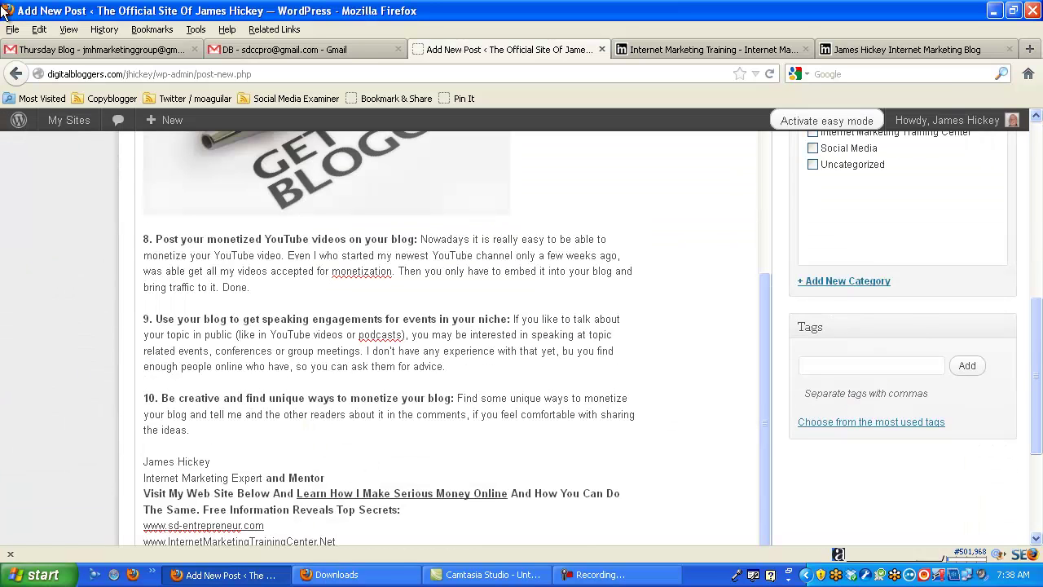
- Copy the list of tags, from "make money" through "niche", from the Thursday Blog email in Gmail
{"action": "left_click_drag", "start_coordinate": [763, 432], "coordinate": [766, 259]}
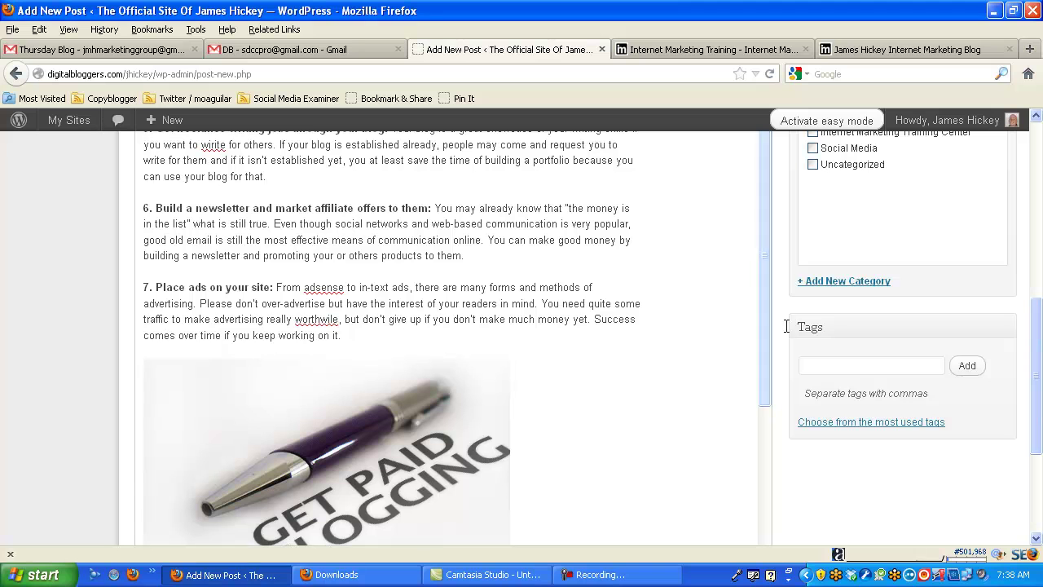
{"action": "left_click", "coordinate": [861, 366]}
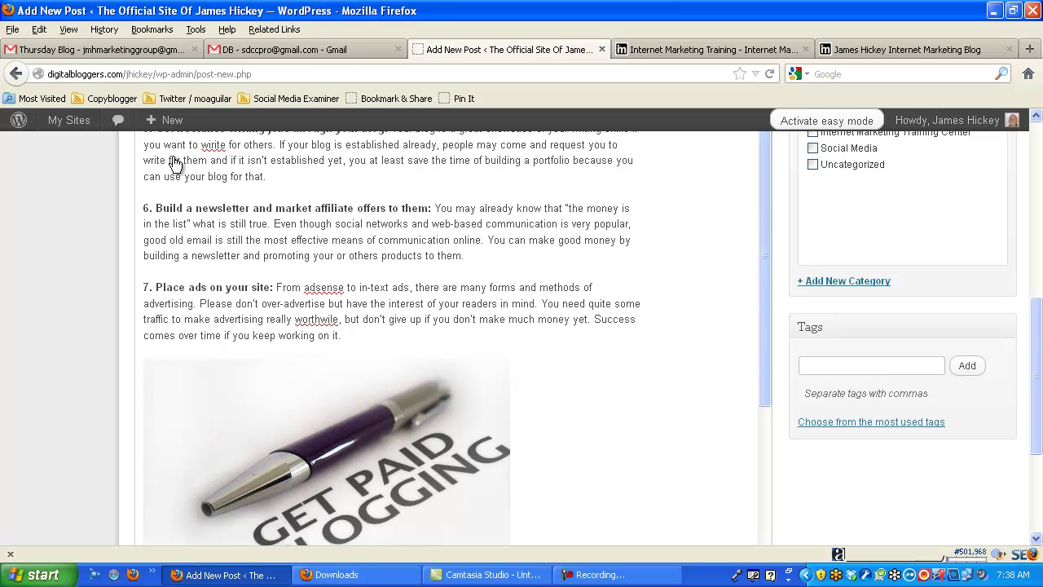
{"action": "left_click", "coordinate": [132, 50]}
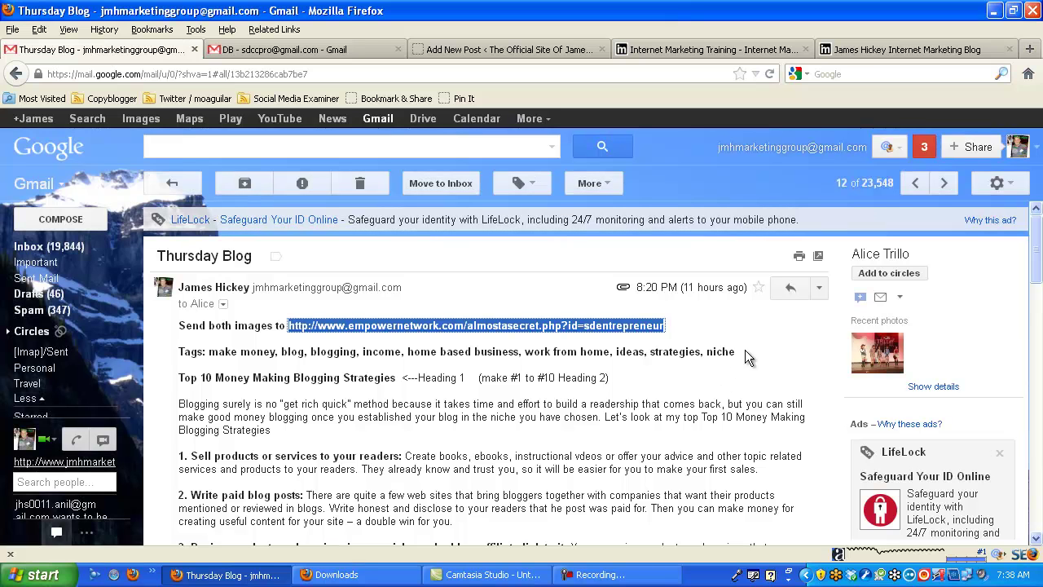
{"action": "left_click_drag", "start_coordinate": [745, 350], "coordinate": [222, 362]}
{"action": "left_click", "coordinate": [211, 359]}
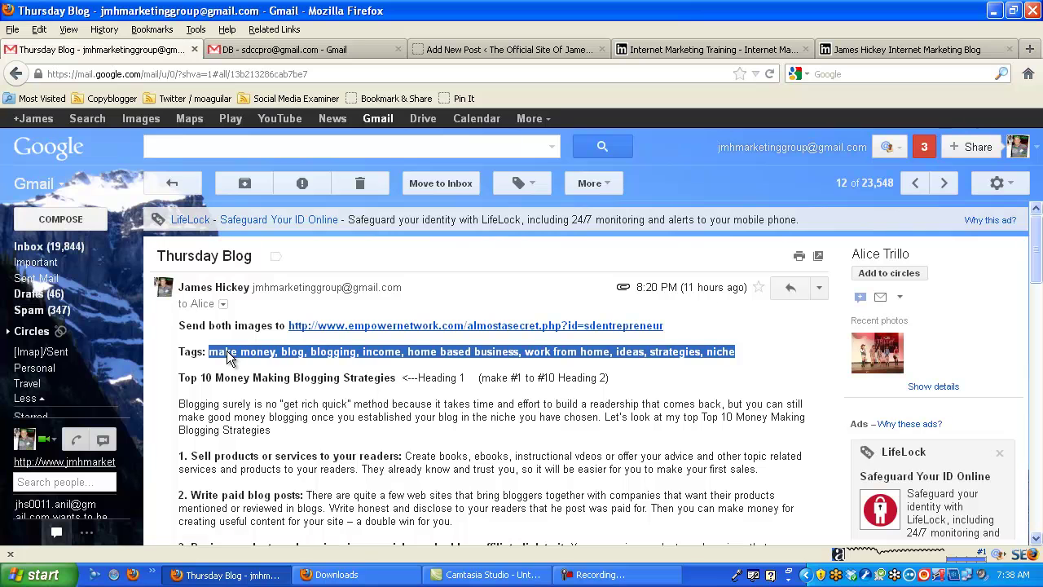
{"action": "right_click", "coordinate": [228, 355]}
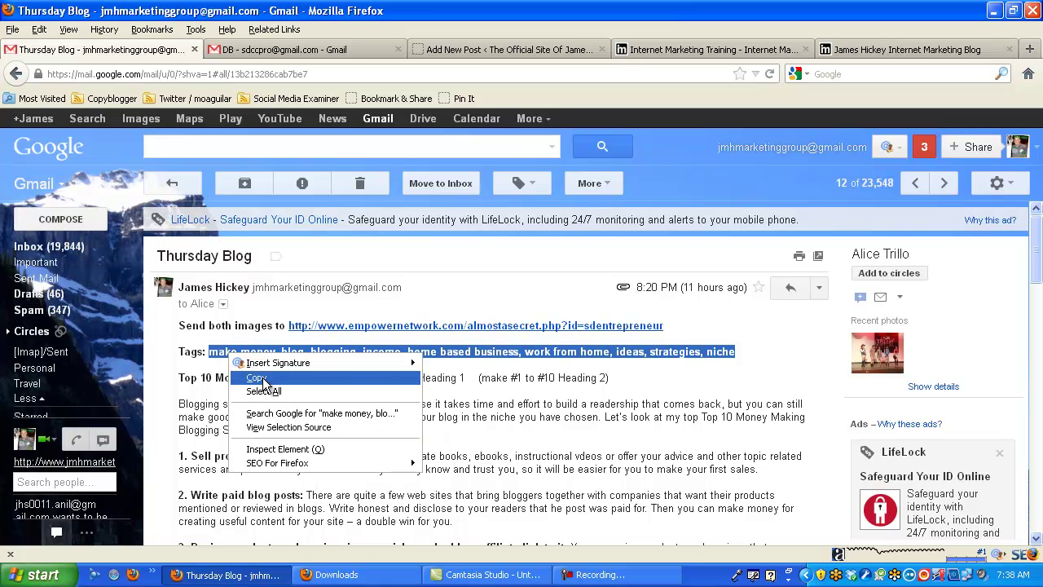
{"action": "left_click", "coordinate": [266, 379]}
- Add the copied tags to the WordPress post: make money, blog, blogging, income, home based business, work from home, ideas, strategies, niche
{"action": "left_click", "coordinate": [513, 50]}
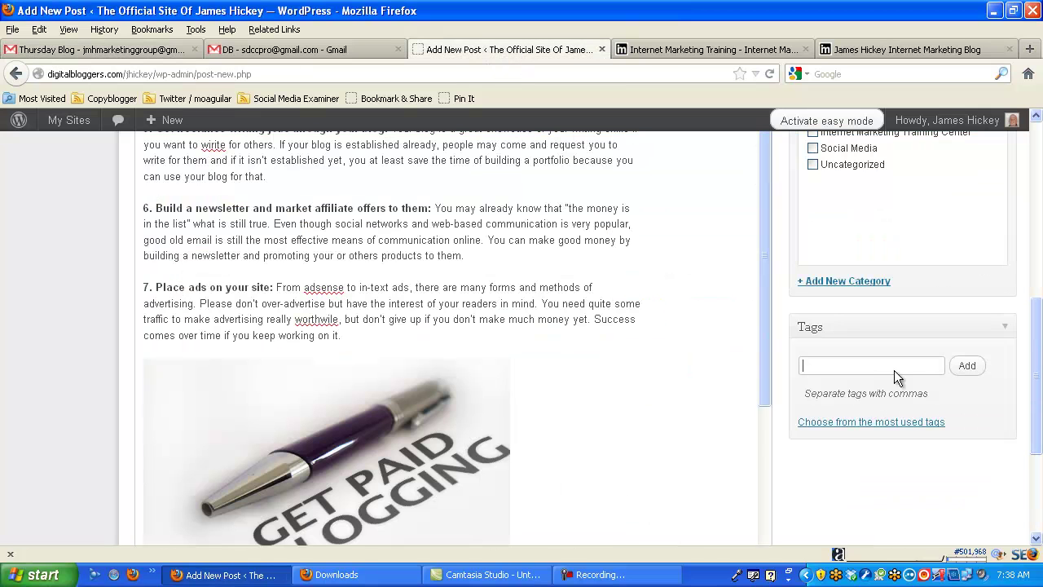
{"action": "right_click", "coordinate": [858, 368]}
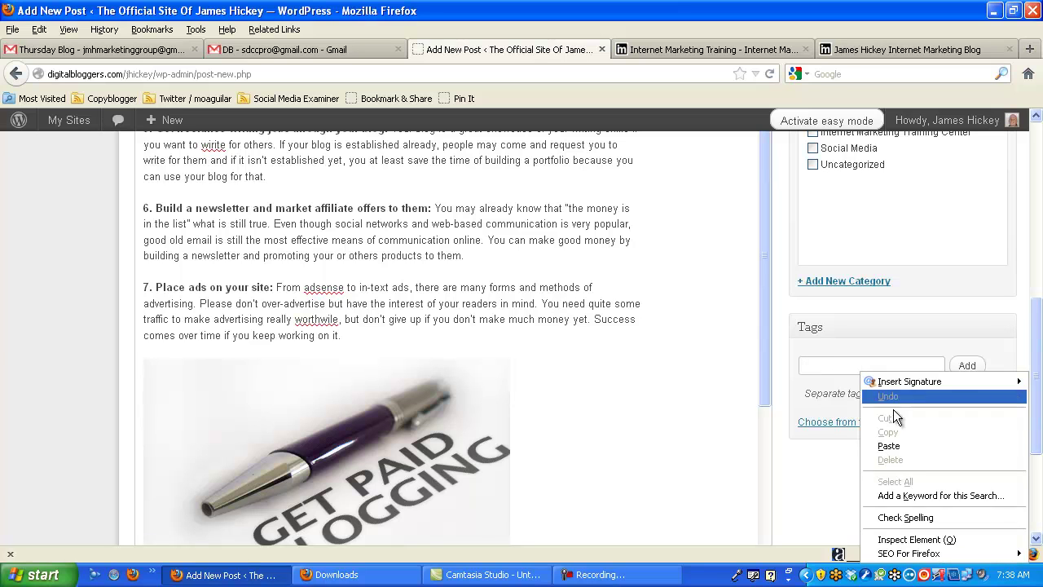
{"action": "left_click", "coordinate": [894, 445]}
{"action": "left_click", "coordinate": [966, 366]}
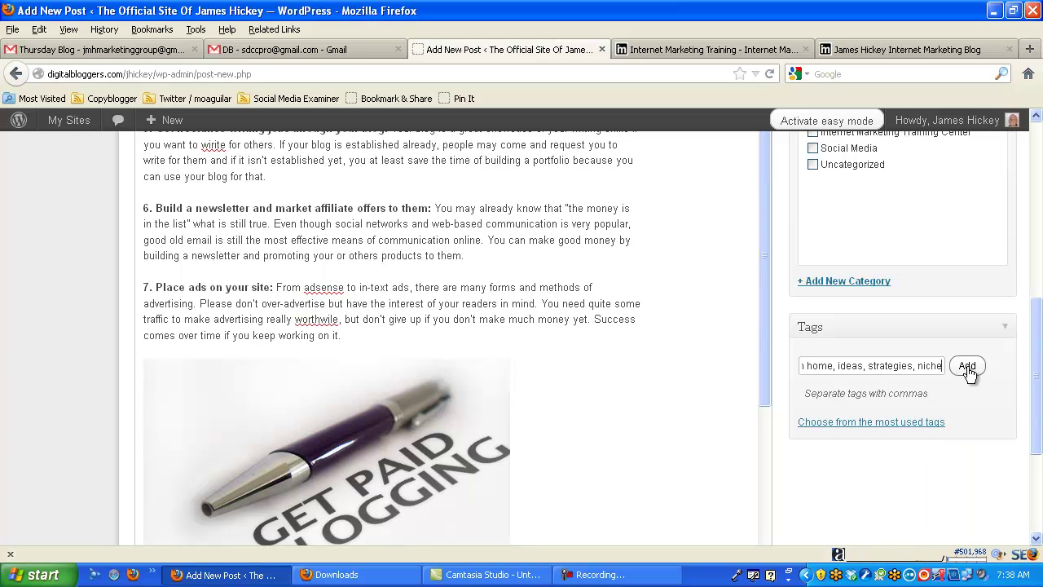
- Assign the post to the Blogging category and publish it
{"action": "scroll", "coordinate": [1033, 393], "scroll_direction": "up", "scroll_amount": 4}
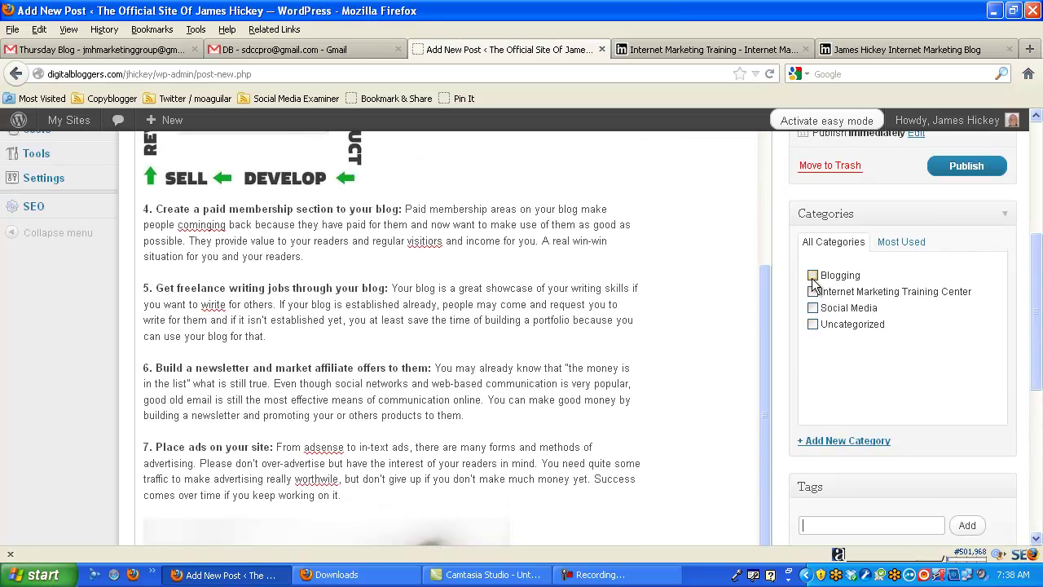
{"action": "left_click", "coordinate": [813, 277]}
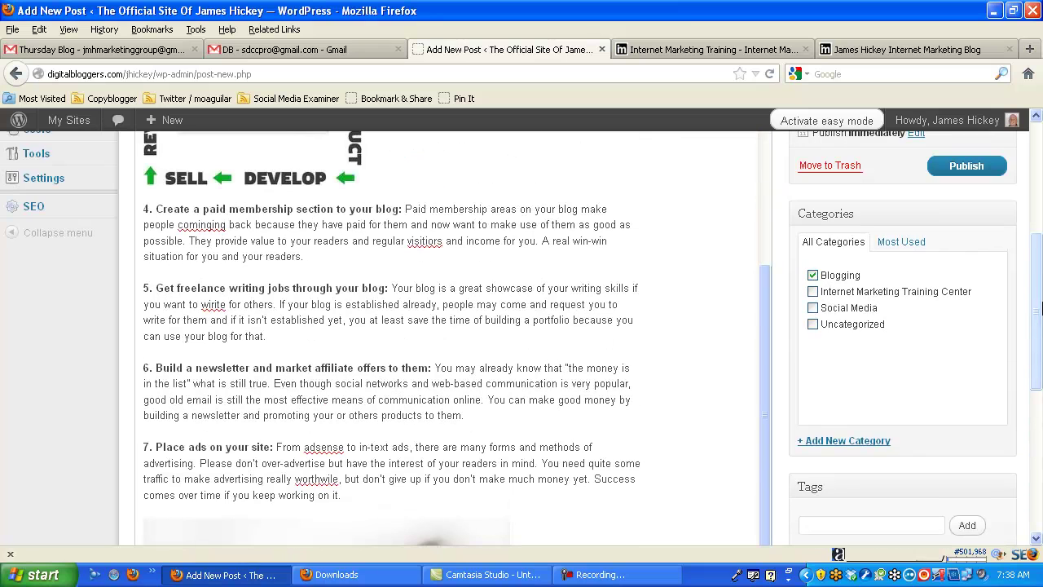
{"action": "scroll", "coordinate": [1037, 294], "scroll_direction": "up", "scroll_amount": 1}
{"action": "left_click_drag", "start_coordinate": [1034, 294], "coordinate": [1032, 195]}
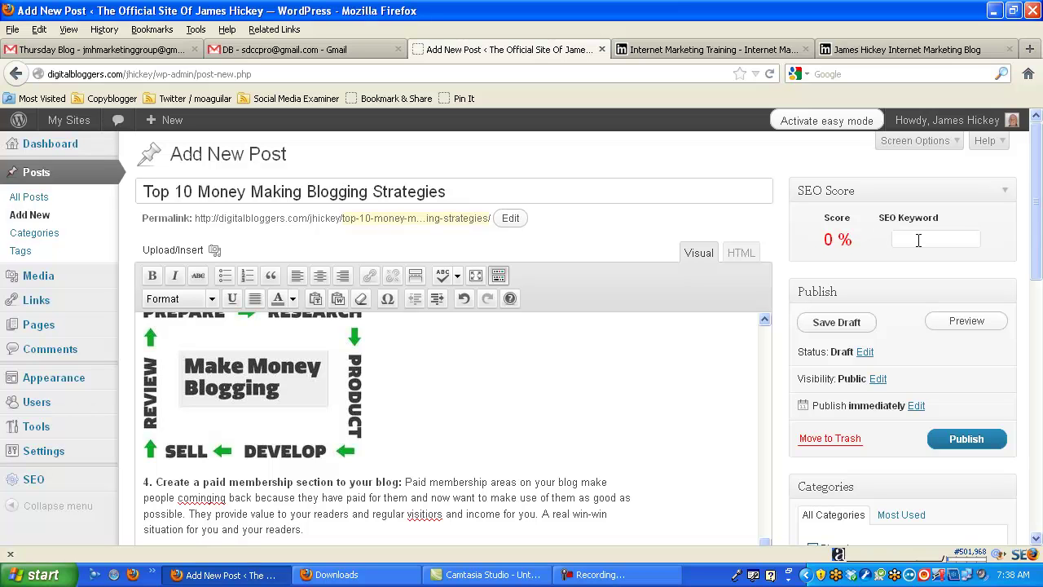
{"action": "left_click", "coordinate": [958, 441]}
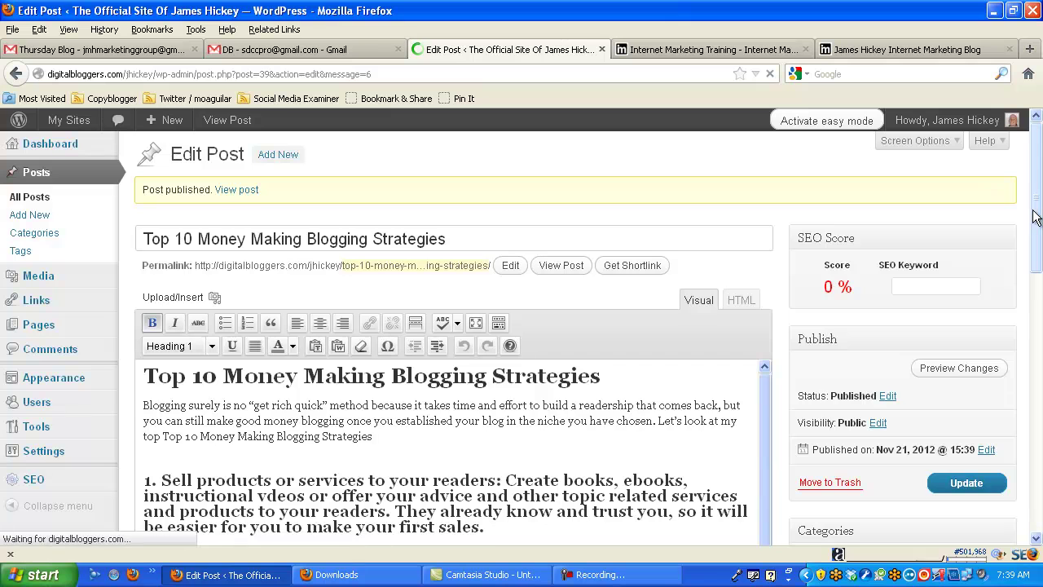
- Open the SEO plugin's POSTs Score page
{"action": "scroll", "coordinate": [1039, 210], "scroll_direction": "down", "scroll_amount": 2}
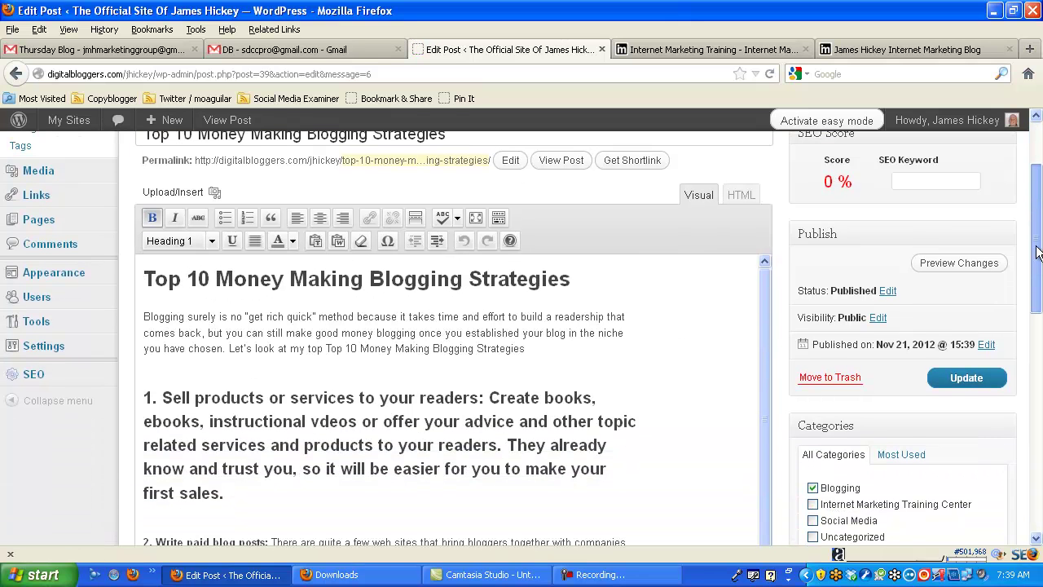
{"action": "mouse_move", "coordinate": [33, 377]}
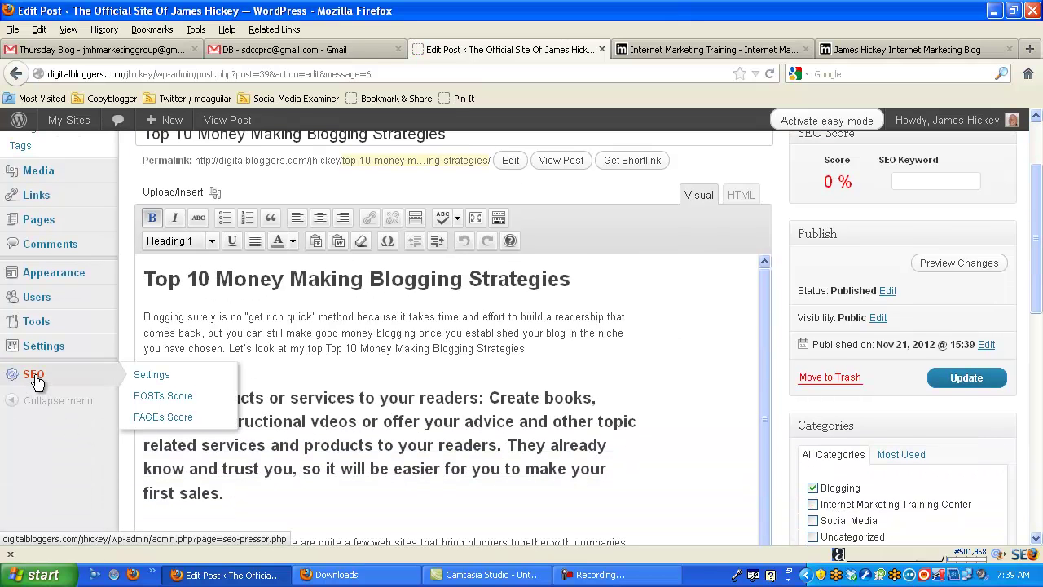
{"action": "left_click", "coordinate": [151, 401]}
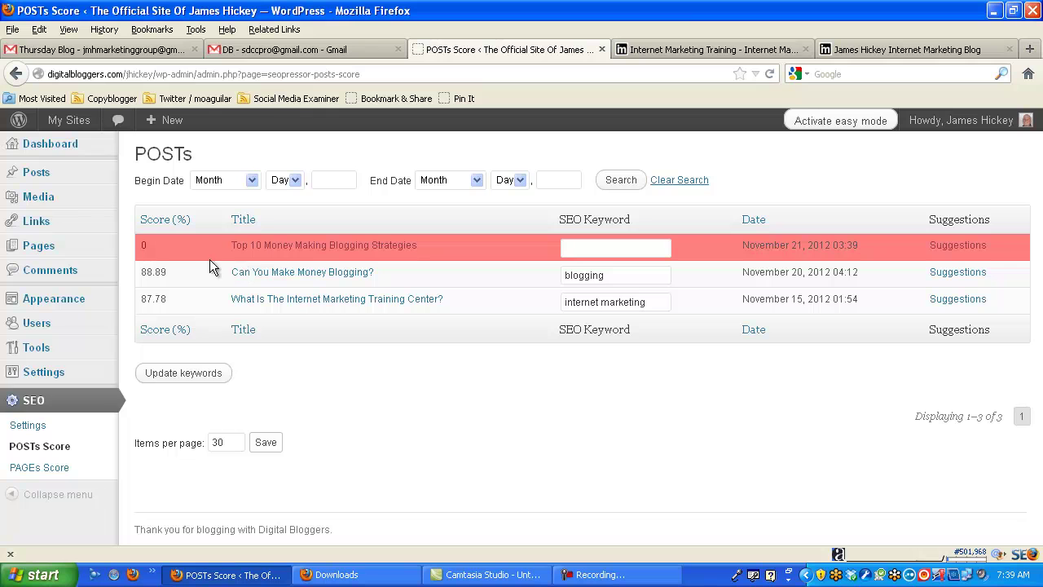
- Set the SEO keyword of "Top 10 Money Making Blogging Strategies" to "blogging" and update the keywords
{"action": "left_click", "coordinate": [579, 247]}
{"action": "type", "text": "blogging"}
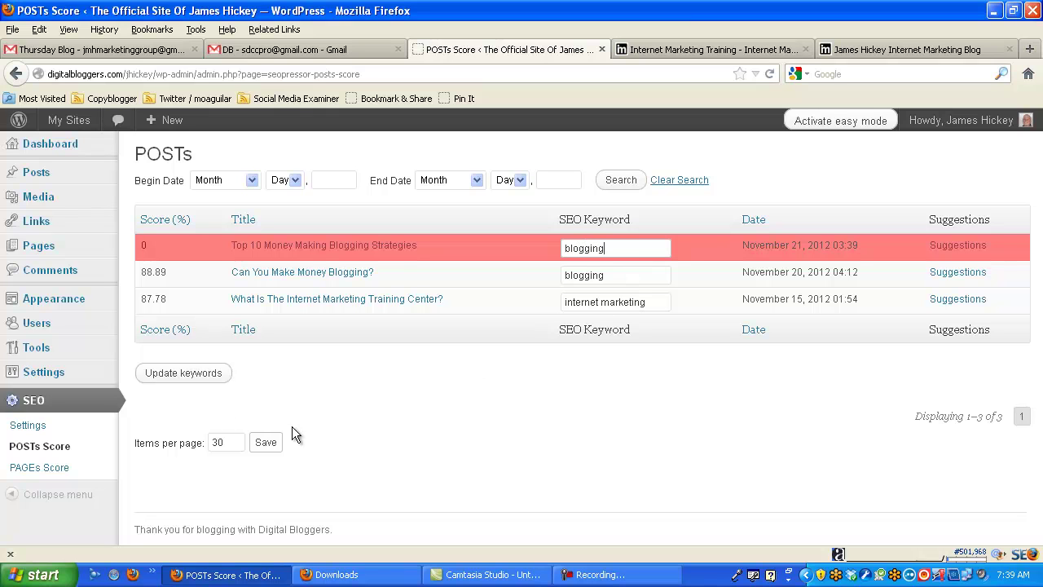
{"action": "left_click", "coordinate": [194, 379]}
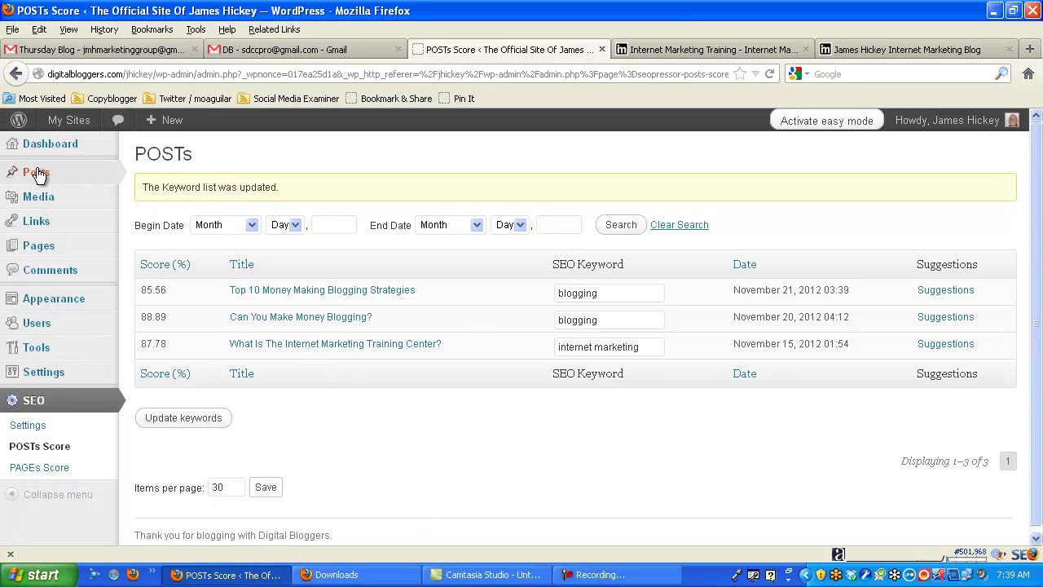
- Open "Top 10 Money Making Blogging Strategies" for editing from the list of all posts
{"action": "mouse_move", "coordinate": [39, 172]}
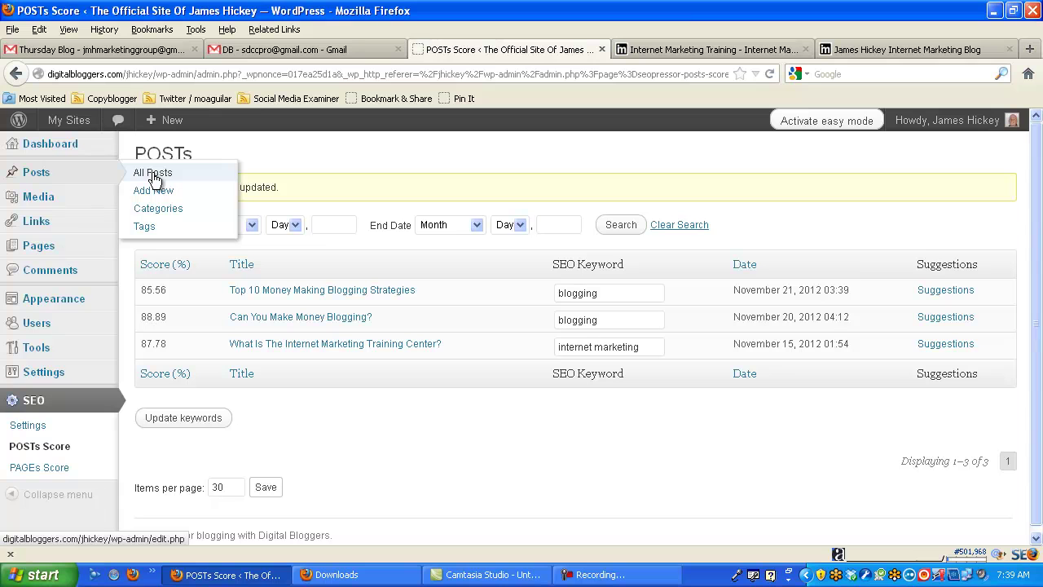
{"action": "left_click", "coordinate": [153, 176]}
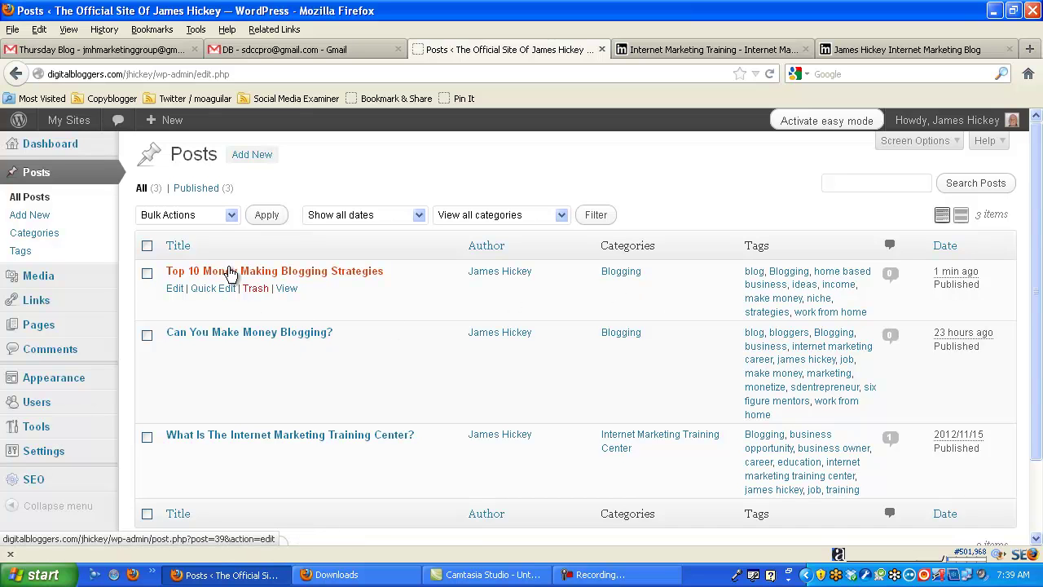
{"action": "left_click", "coordinate": [175, 292]}
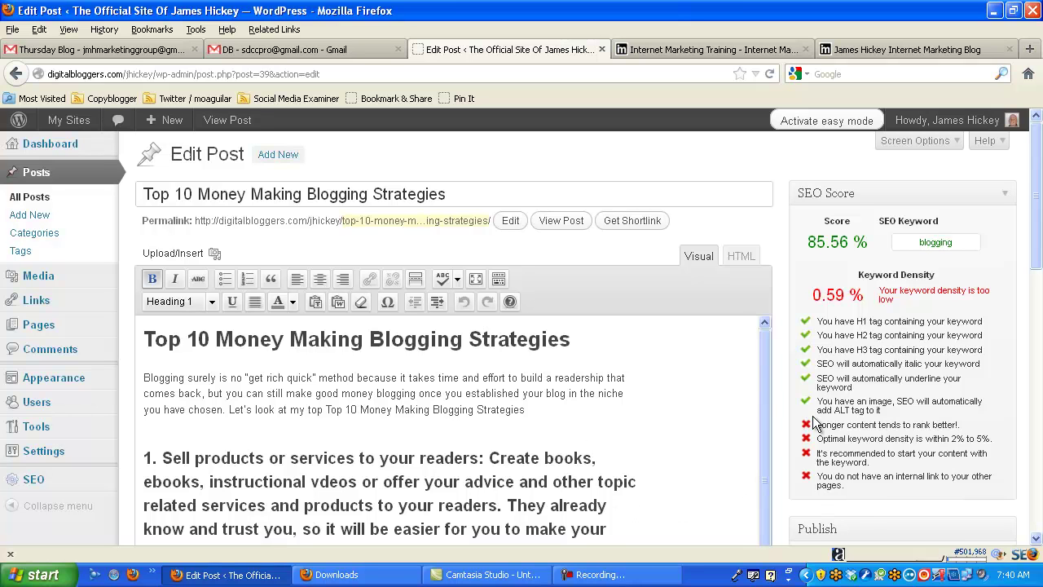
- Select the word "monetize" in the first sentence of strategy 10's body text and start inserting a link on it
{"action": "left_click_drag", "start_coordinate": [767, 376], "coordinate": [765, 462]}
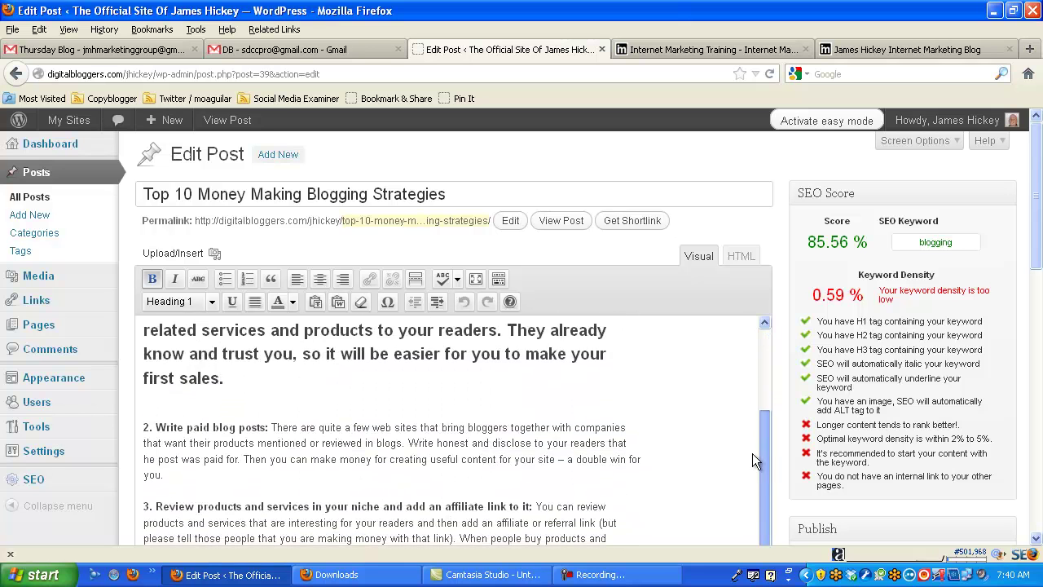
{"action": "left_click_drag", "start_coordinate": [766, 427], "coordinate": [769, 450]}
{"action": "left_click_drag", "start_coordinate": [1035, 218], "coordinate": [1037, 421]}
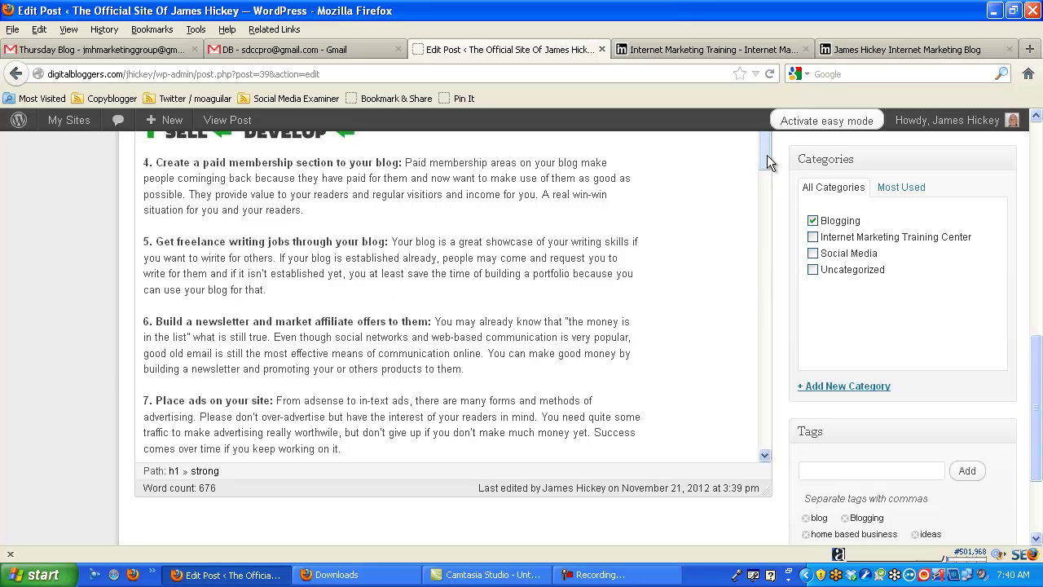
{"action": "left_click_drag", "start_coordinate": [767, 155], "coordinate": [768, 387]}
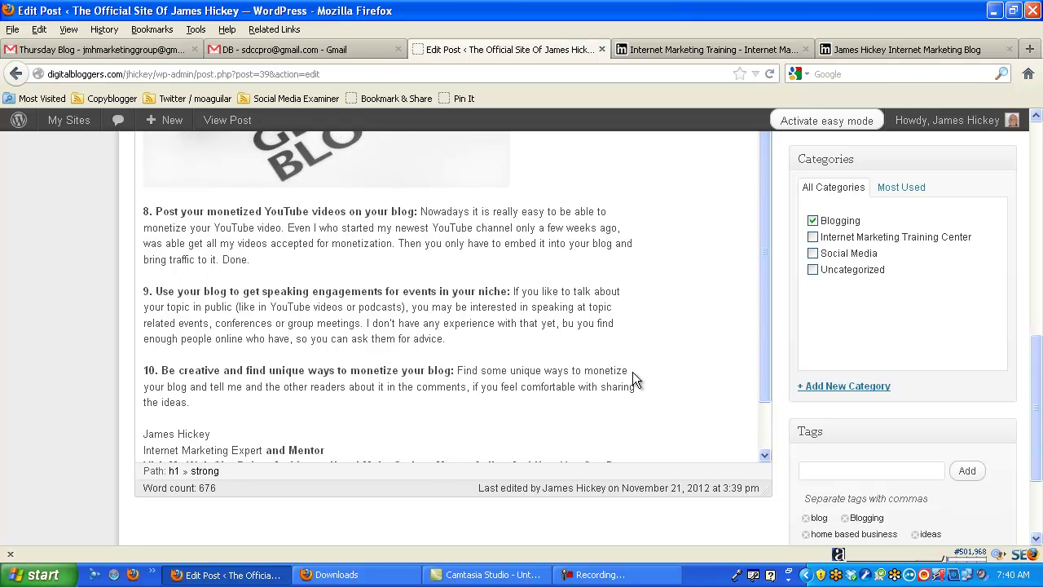
{"action": "left_click_drag", "start_coordinate": [628, 372], "coordinate": [584, 372]}
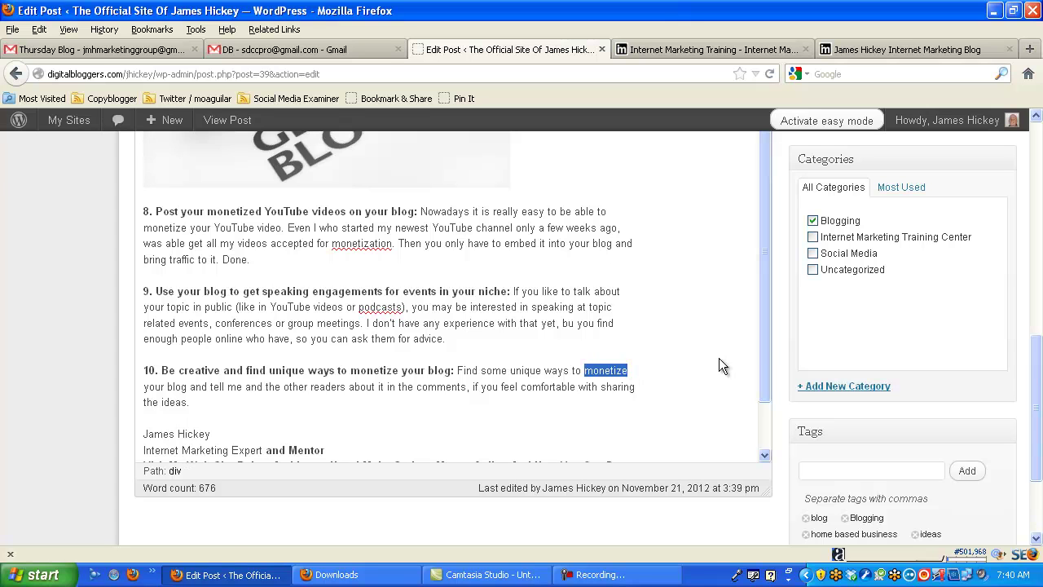
{"action": "left_click_drag", "start_coordinate": [763, 352], "coordinate": [764, 138]}
{"action": "left_click_drag", "start_coordinate": [1034, 356], "coordinate": [1034, 146]}
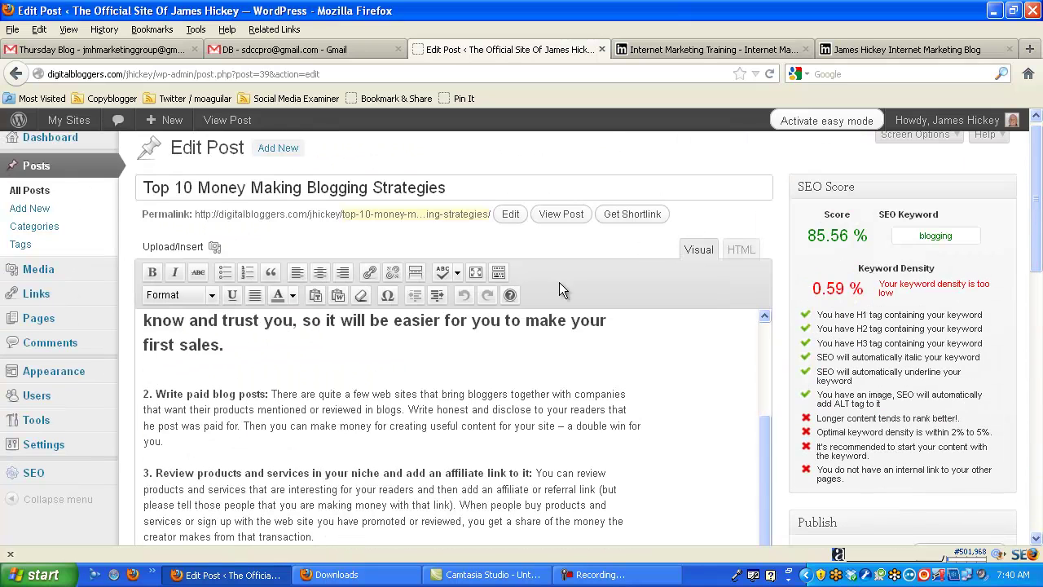
{"action": "left_click", "coordinate": [368, 274]}
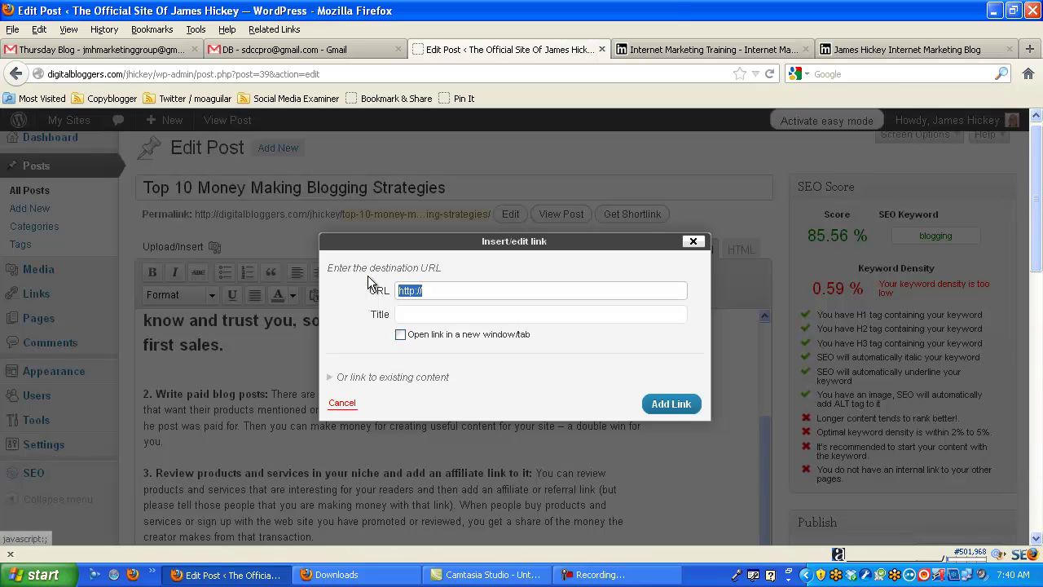
{"action": "left_click", "coordinate": [446, 290]}
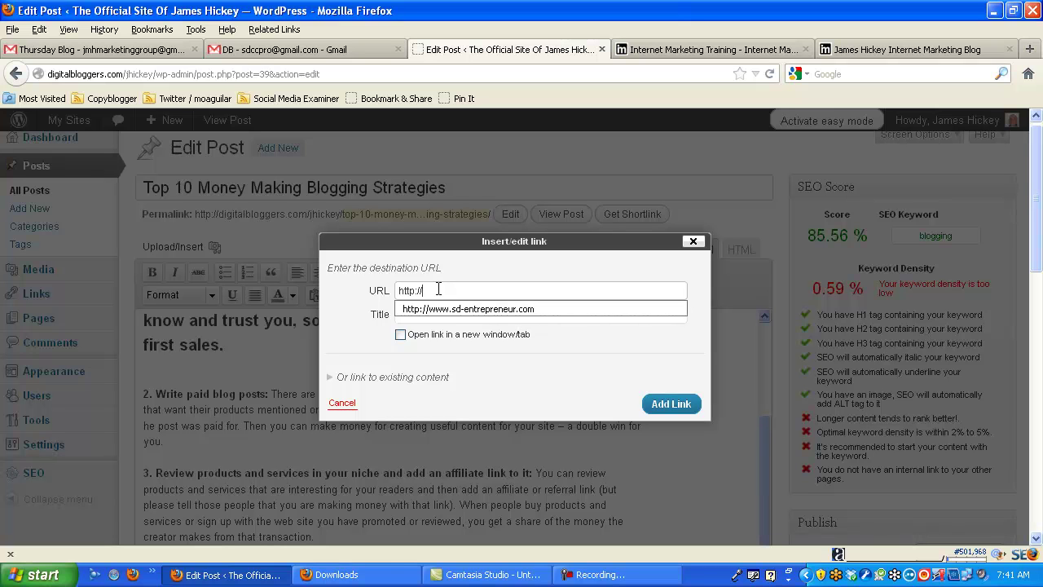
{"action": "left_click_drag", "start_coordinate": [438, 289], "coordinate": [383, 292]}
{"action": "key", "text": "ctrl+v"}
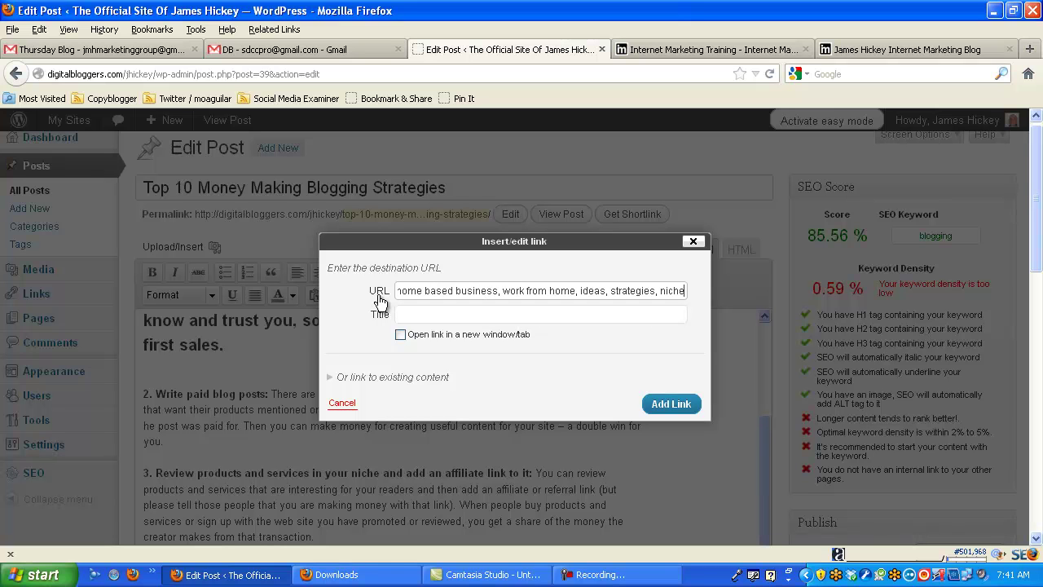
{"action": "key", "text": "BackSpace"}
{"action": "key", "text": "BackSpace"}
{"action": "key", "text": "BackSpace"}
{"action": "key", "text": "BackSpace"}
{"action": "key", "text": "BackSpace"}
{"action": "key", "text": "BackSpace"}
{"action": "key", "text": "BackSpace"}
{"action": "key", "text": "BackSpace"}
{"action": "key", "text": "BackSpace"}
{"action": "key", "text": "BackSpace"}
{"action": "key", "text": "BackSpace"}
{"action": "key", "text": "BackSpace"}
{"action": "key", "text": "BackSpace"}
{"action": "key", "text": "BackSpace"}
{"action": "key", "text": "BackSpace"}
{"action": "key", "text": "BackSpace"}
{"action": "key", "text": "BackSpace"}
{"action": "key", "text": "BackSpace"}
{"action": "key", "text": "BackSpace"}
{"action": "key", "text": "BackSpace"}
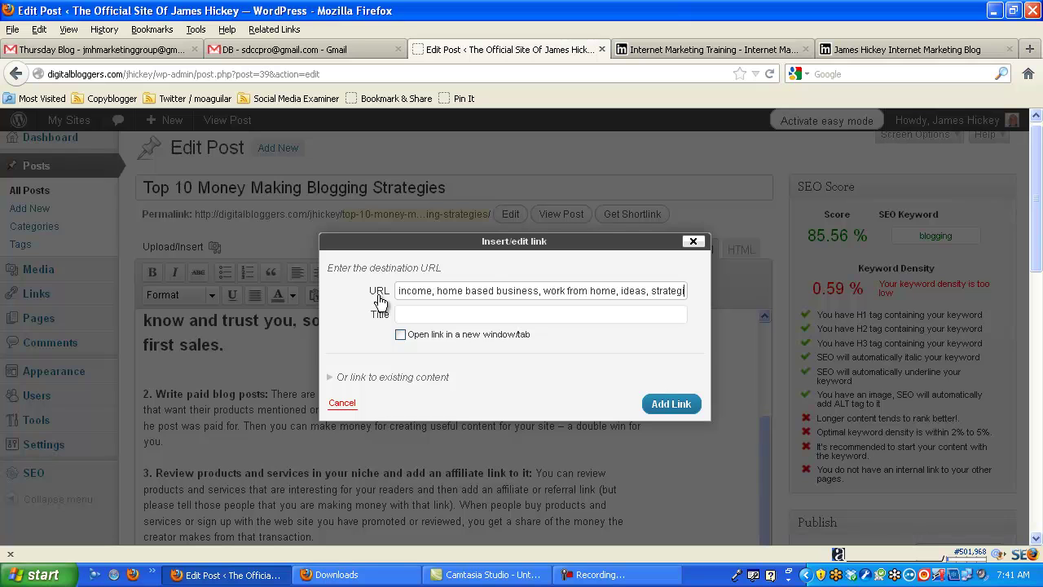
{"action": "key", "text": "BackSpace"}
{"action": "key", "text": "BackSpace"}
{"action": "key", "text": "BackSpace"}
{"action": "key", "text": "BackSpace"}
{"action": "key", "text": "BackSpace"}
{"action": "key", "text": "BackSpace"}
{"action": "key", "text": "BackSpace"}
{"action": "key", "text": "BackSpace"}
{"action": "key", "text": "BackSpace"}
{"action": "key", "text": "BackSpace"}
{"action": "key", "text": "BackSpace"}
{"action": "key", "text": "BackSpace"}
{"action": "key", "text": "BackSpace"}
{"action": "key", "text": "BackSpace"}
{"action": "key", "text": "BackSpace"}
{"action": "key", "text": "BackSpace"}
{"action": "key", "text": "BackSpace"}
{"action": "key", "text": "BackSpace"}
{"action": "key", "text": "BackSpace"}
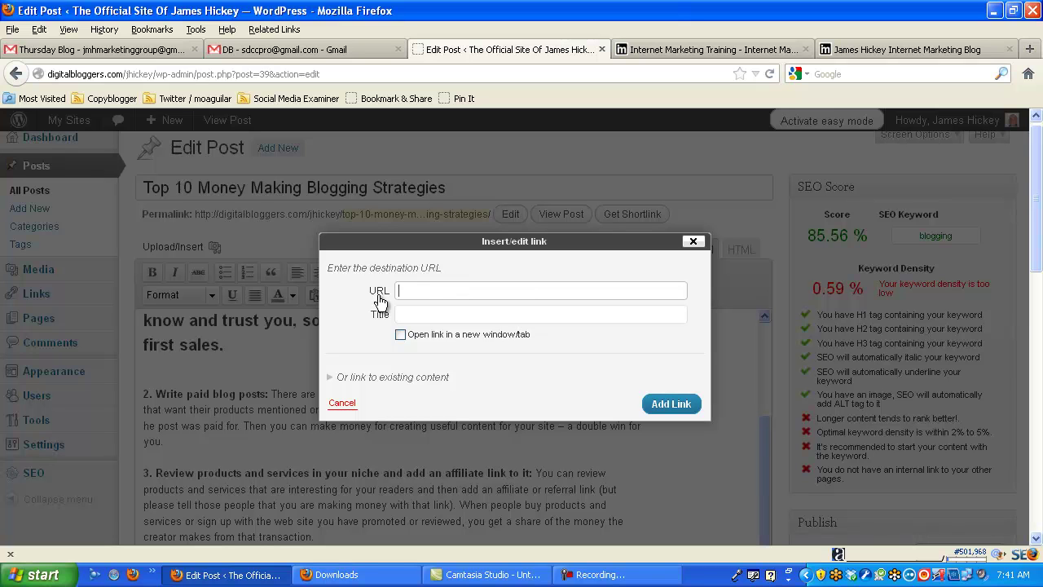
{"action": "type", "text": "h"}
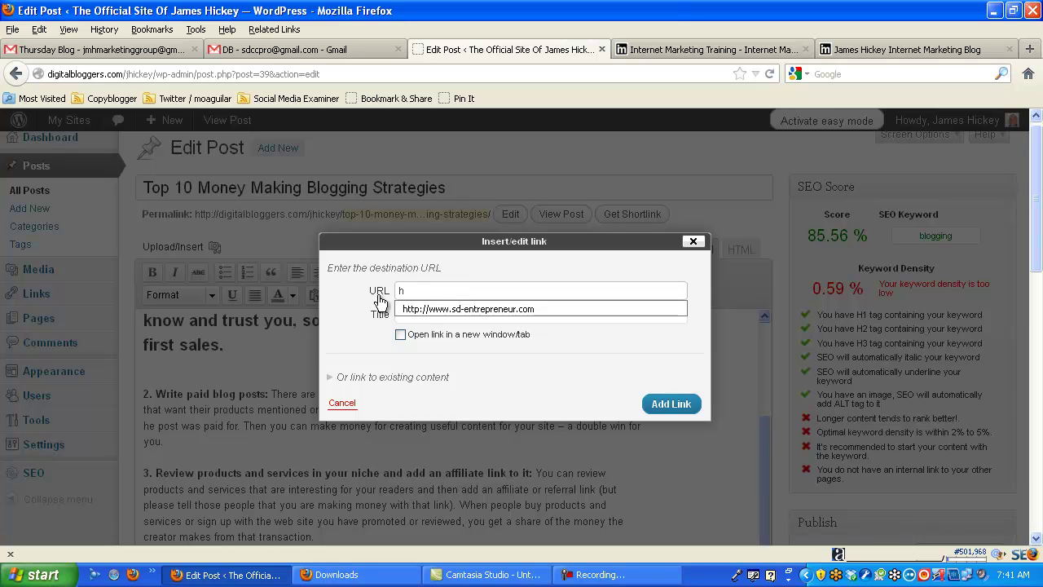
{"action": "left_click", "coordinate": [426, 310]}
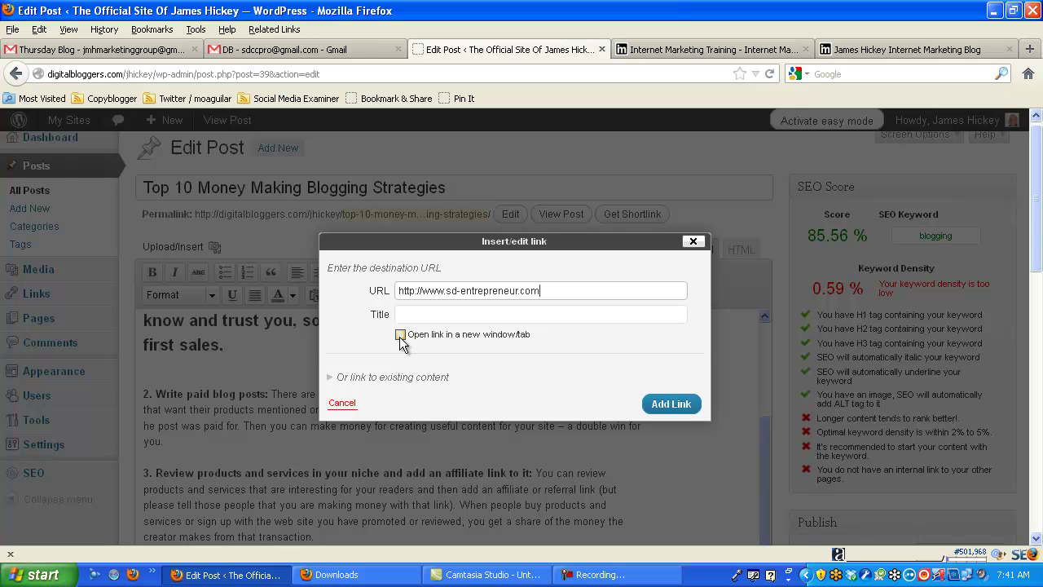
{"action": "left_click", "coordinate": [400, 335]}
{"action": "left_click", "coordinate": [679, 404]}
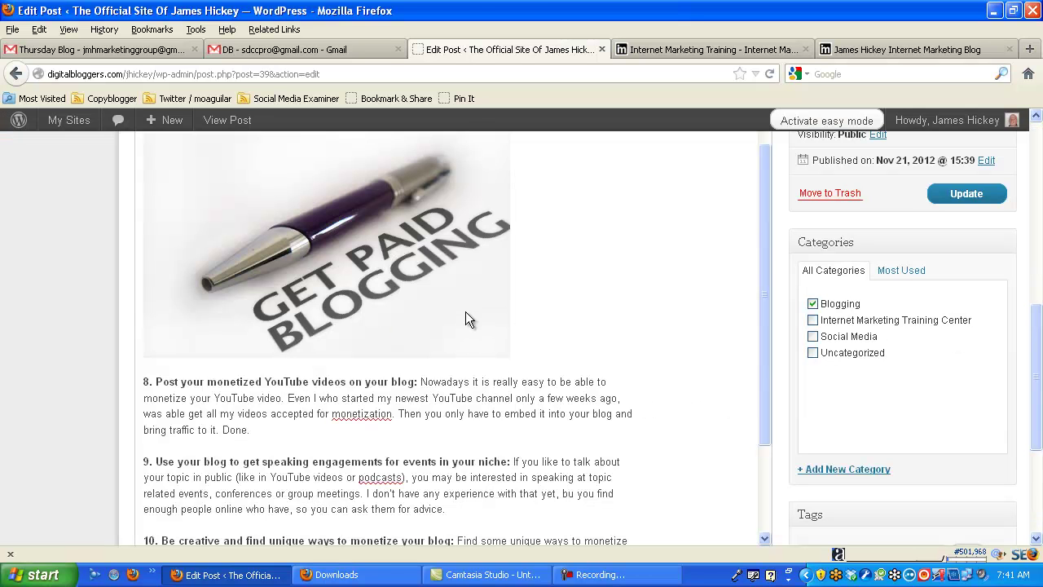
- Shrink the "Get Paid Blogging" pen image above strategy 8 proportionally to roughly three quarters of its width
{"action": "left_click", "coordinate": [424, 311]}
{"action": "left_click_drag", "start_coordinate": [505, 357], "coordinate": [411, 297]}
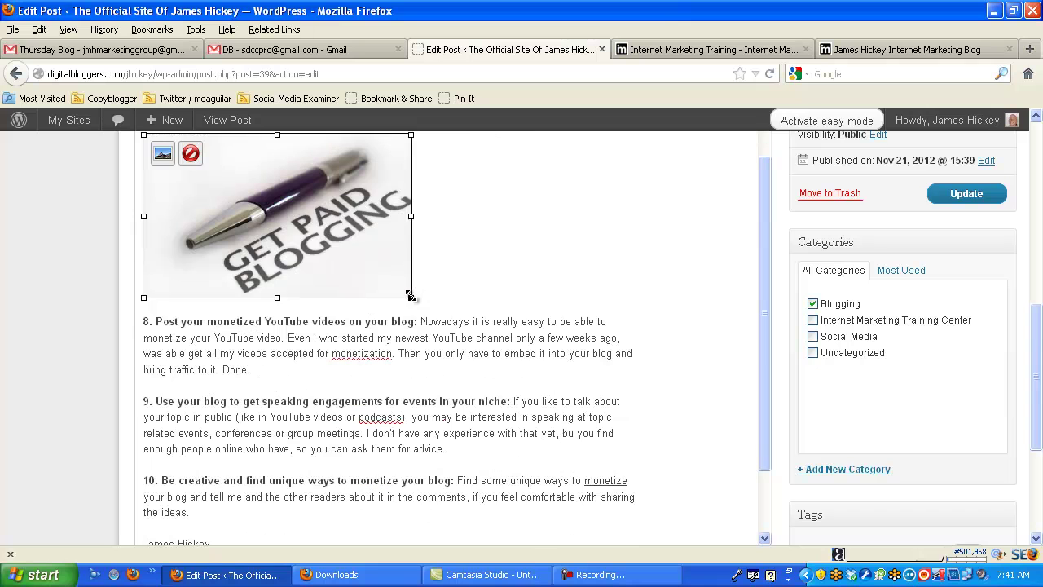
{"action": "left_click", "coordinate": [513, 273]}
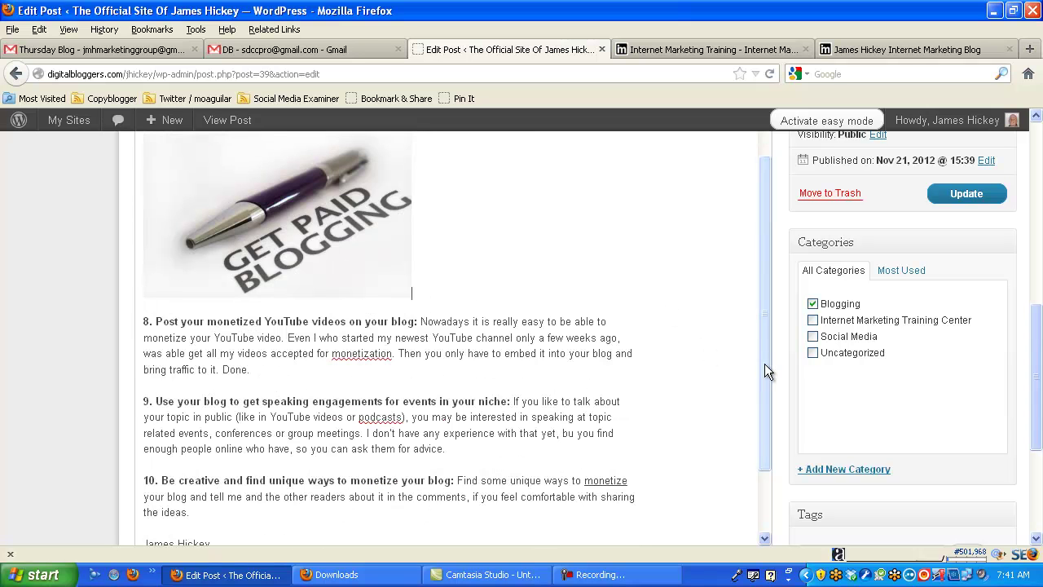
- Slightly enlarge the "Make Money Blogging" diagram image above strategy 4, keeping its proportions
{"action": "left_click_drag", "start_coordinate": [765, 363], "coordinate": [738, 115]}
{"action": "left_click", "coordinate": [291, 246]}
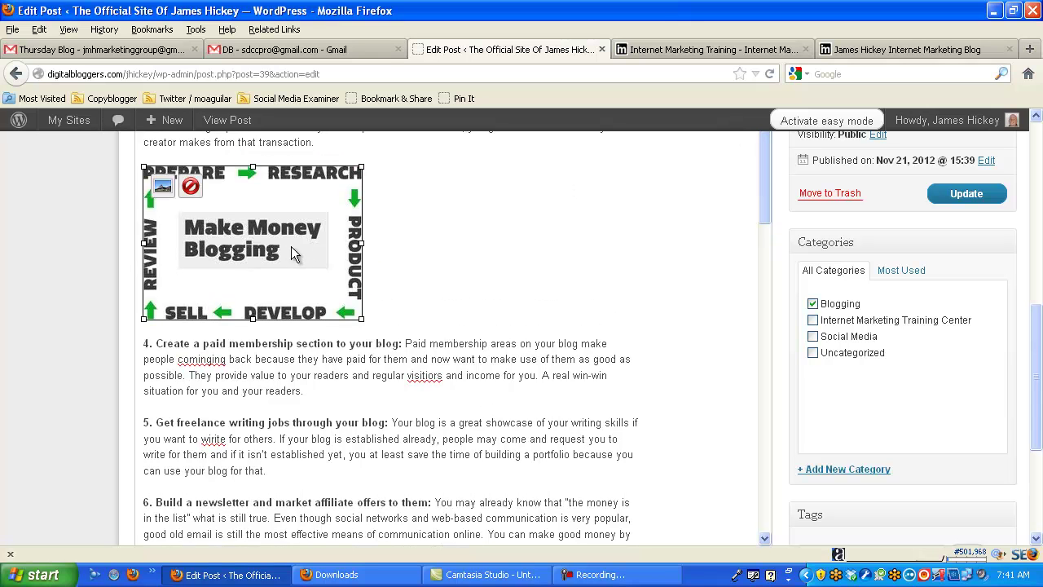
{"action": "left_click_drag", "start_coordinate": [361, 319], "coordinate": [399, 338]}
{"action": "left_click", "coordinate": [483, 291]}
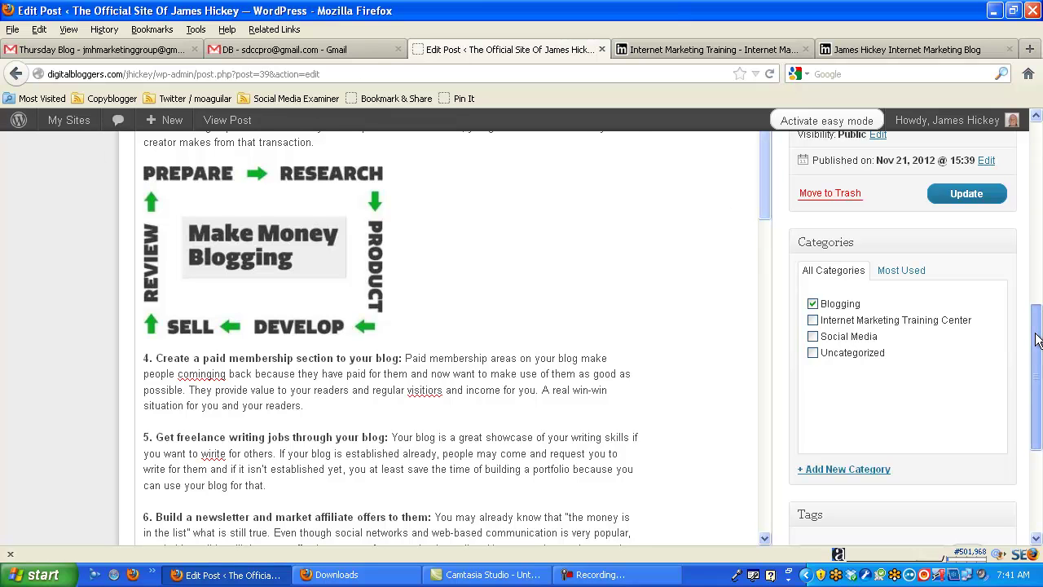
- Update the post and review its published page down to the signature links and tags
{"action": "left_click_drag", "start_coordinate": [1038, 337], "coordinate": [1037, 254]}
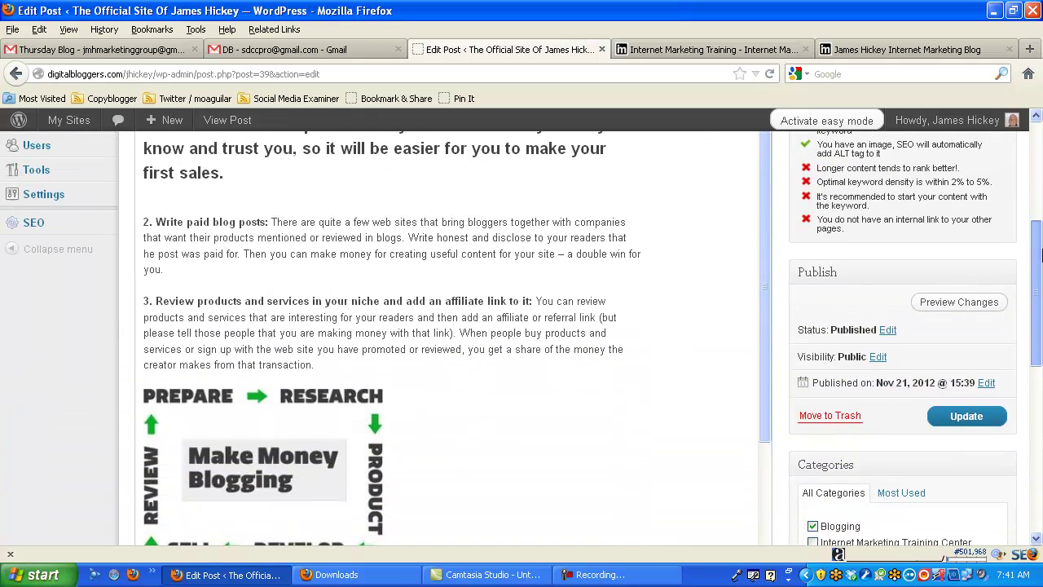
{"action": "left_click", "coordinate": [966, 417]}
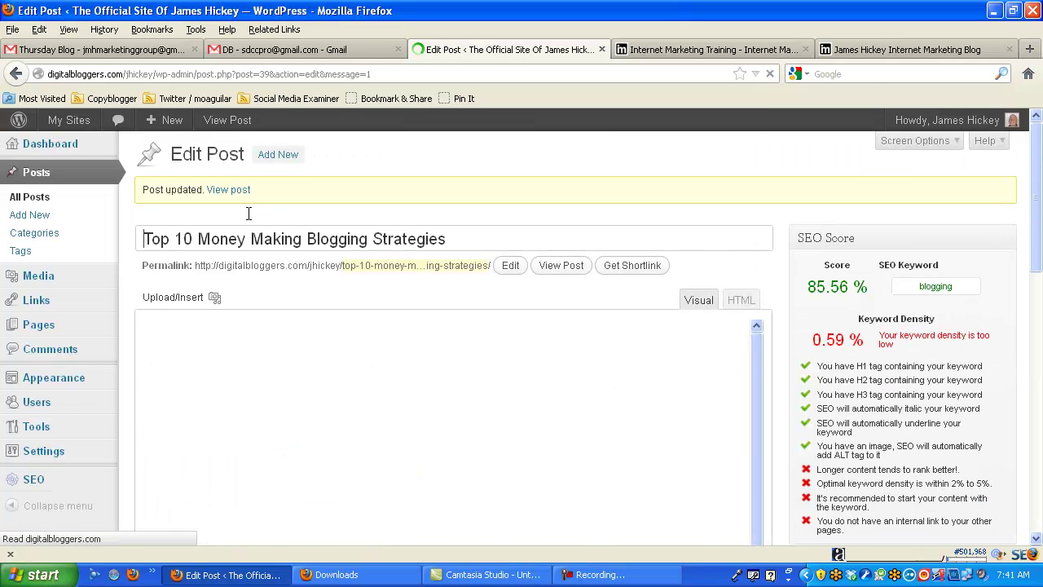
{"action": "left_click", "coordinate": [231, 193]}
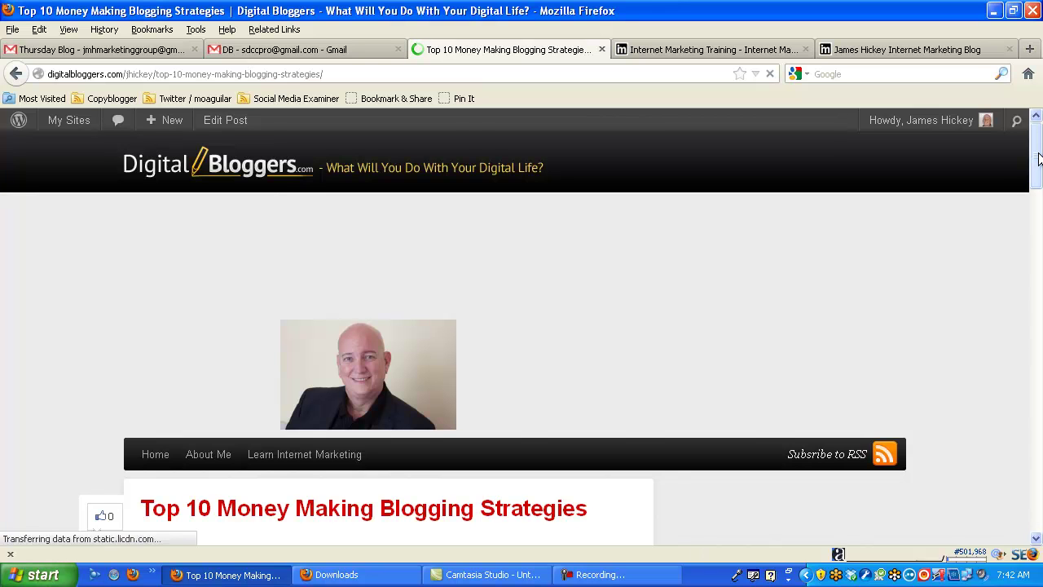
{"action": "left_click_drag", "start_coordinate": [1039, 158], "coordinate": [1040, 393]}
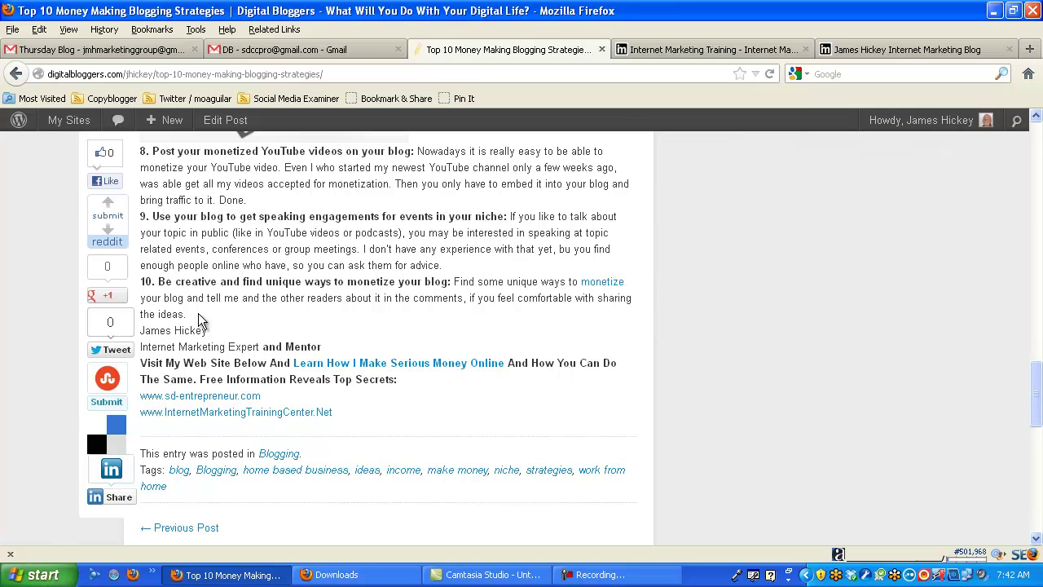
{"action": "left_click_drag", "start_coordinate": [1037, 391], "coordinate": [1035, 140]}
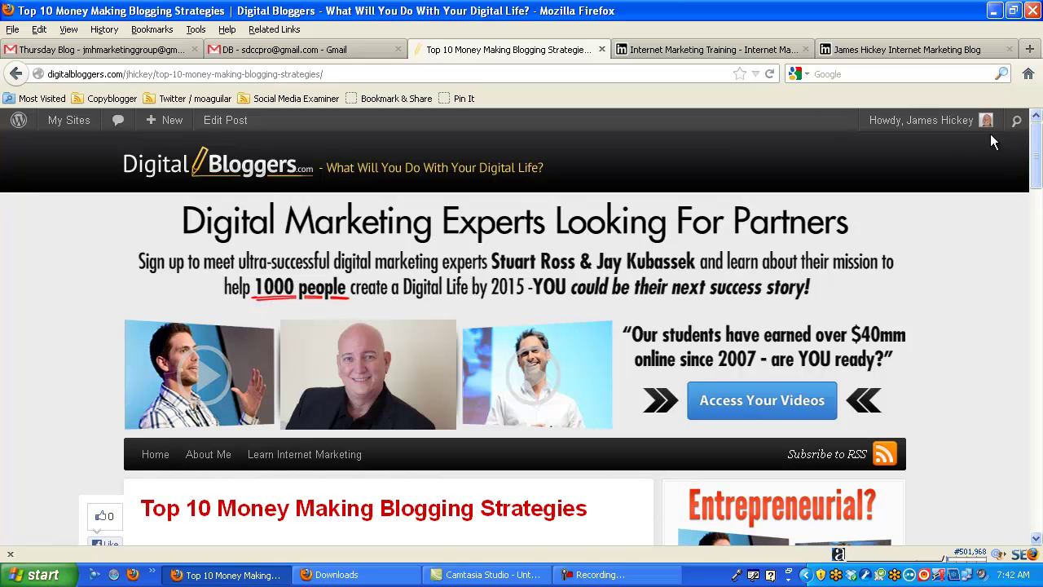
- Reopen the post in the editor and copy its title, "Top 10 Money Making Blogging Strategies"
{"action": "left_click", "coordinate": [217, 123]}
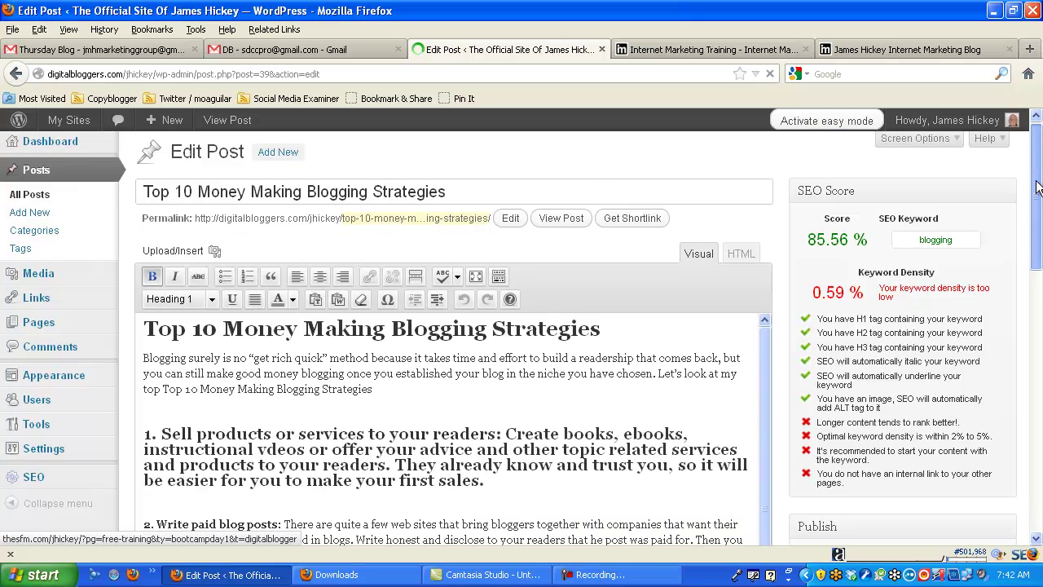
{"action": "left_click_drag", "start_coordinate": [1036, 183], "coordinate": [1038, 259]}
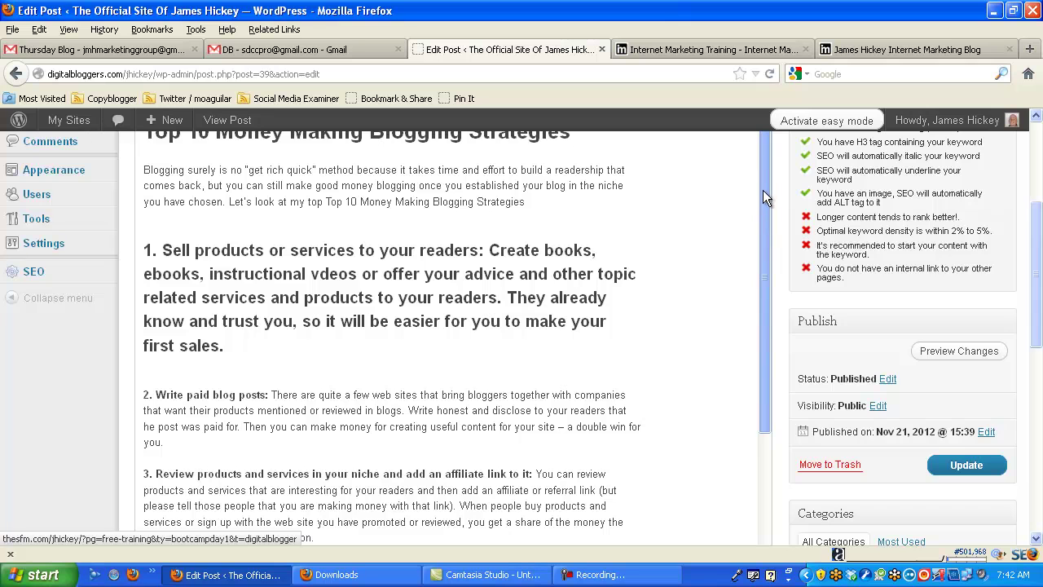
{"action": "scroll", "coordinate": [943, 372], "scroll_direction": "up", "scroll_amount": 4}
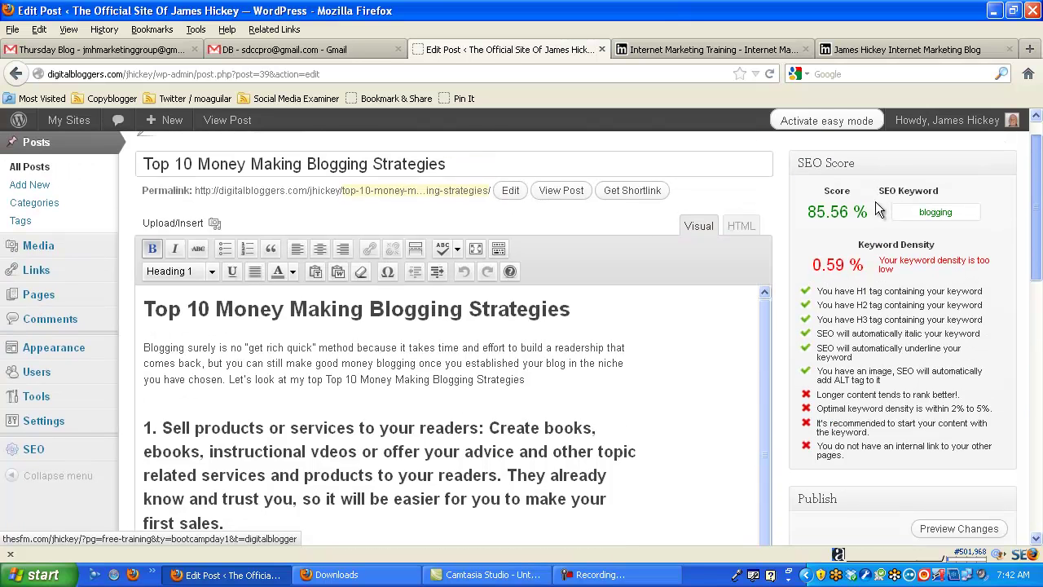
{"action": "left_click", "coordinate": [443, 160]}
{"action": "left_click_drag", "start_coordinate": [454, 164], "coordinate": [141, 168]}
{"action": "right_click", "coordinate": [182, 168]}
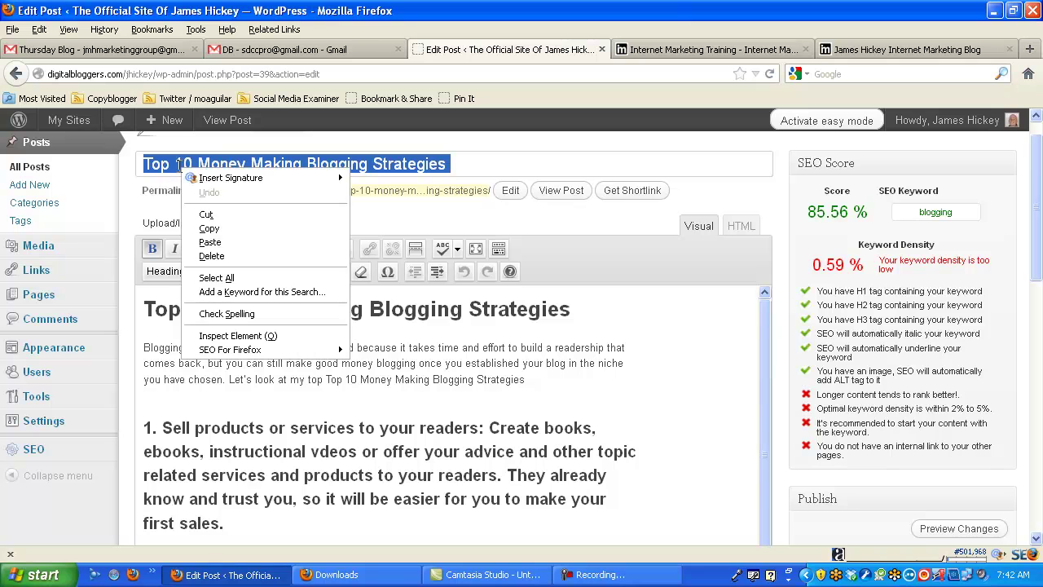
{"action": "left_click", "coordinate": [209, 230]}
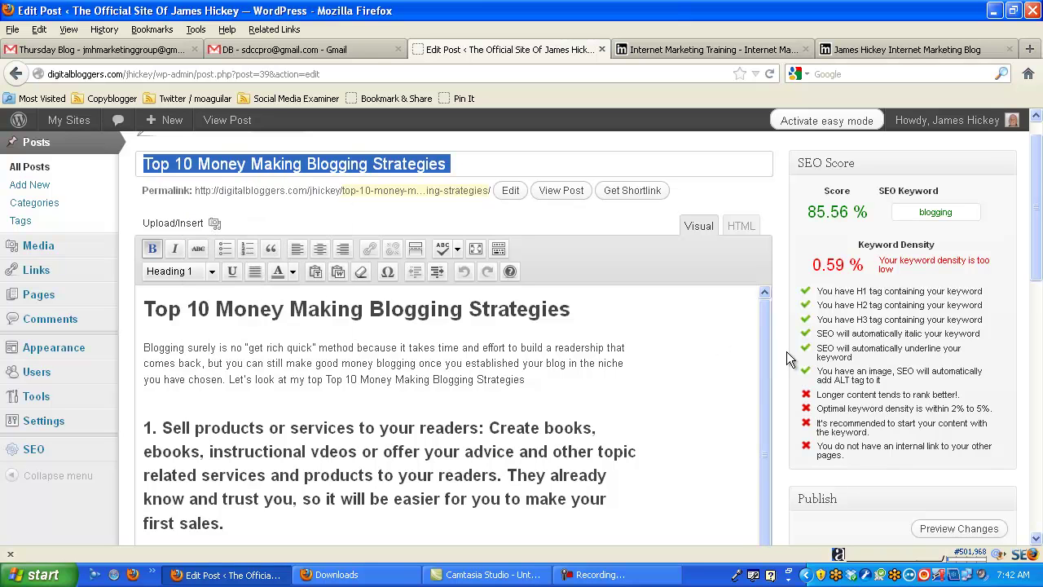
- Add the closing line "Hope you enjoyed this blog on Top 10 Money Making Blogging Strategies" between strategy 10 and the signature
{"action": "left_click_drag", "start_coordinate": [1039, 251], "coordinate": [1036, 312]}
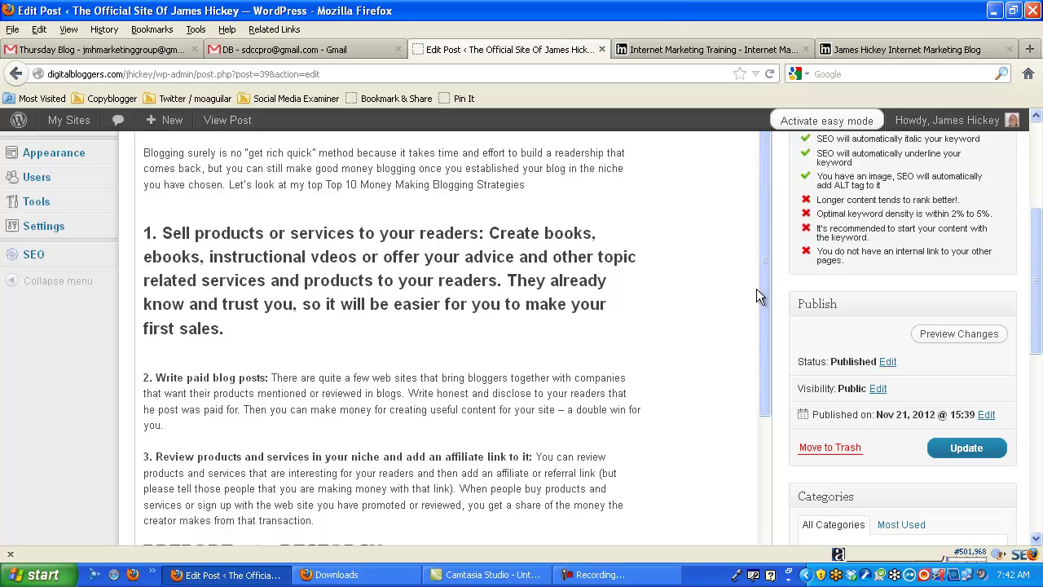
{"action": "left_click_drag", "start_coordinate": [765, 288], "coordinate": [766, 562]}
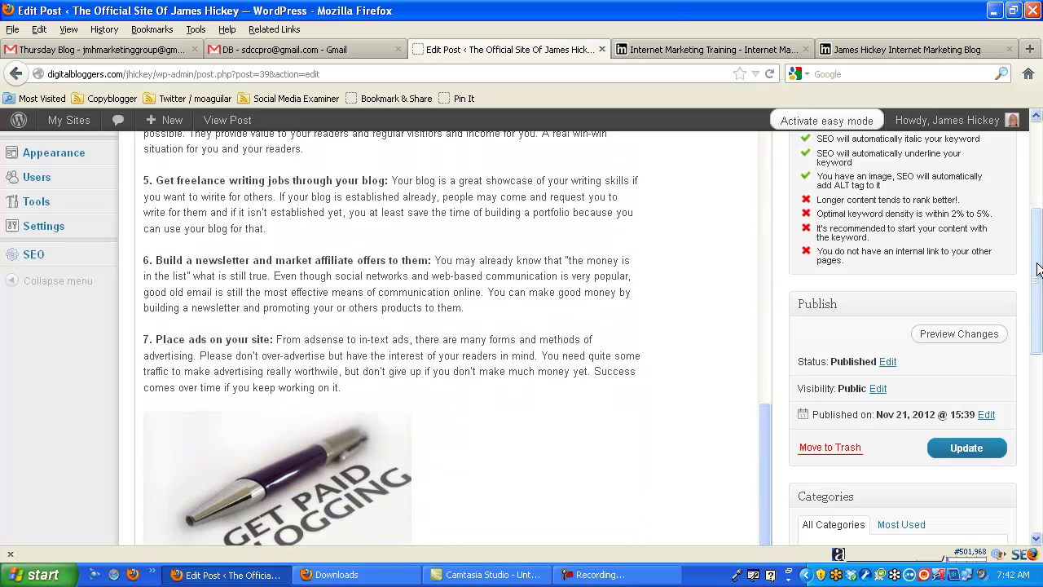
{"action": "scroll", "coordinate": [900, 399], "scroll_direction": "down", "scroll_amount": 8}
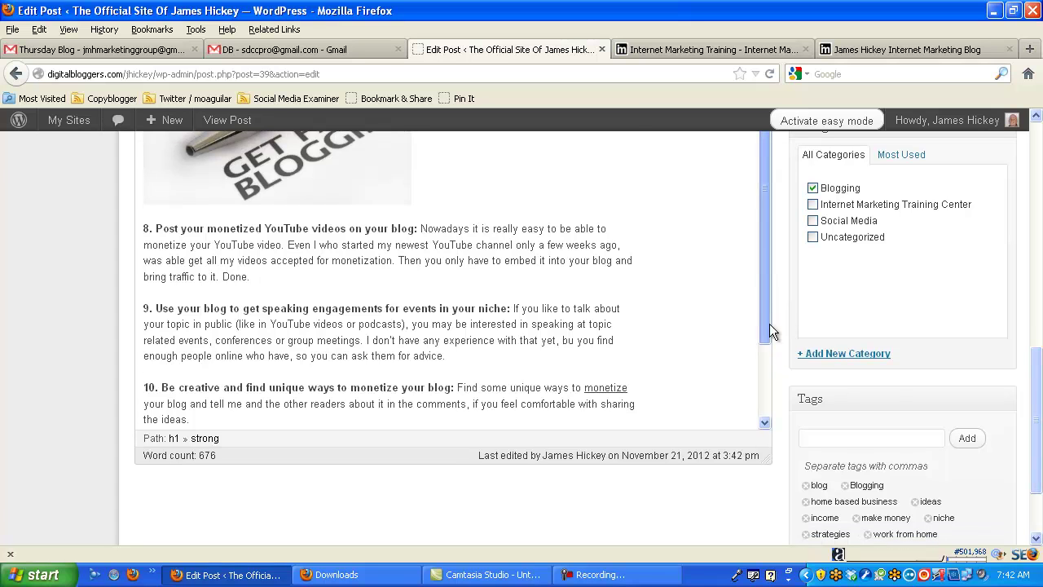
{"action": "scroll", "coordinate": [769, 324], "scroll_direction": "down", "scroll_amount": 3}
{"action": "left_click", "coordinate": [216, 274]}
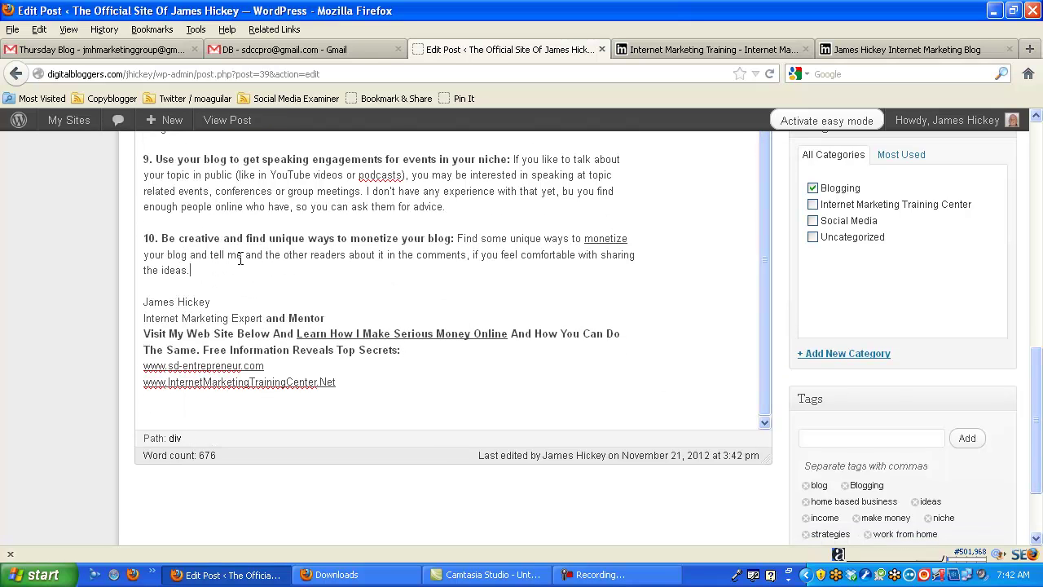
{"action": "key", "text": "Return"}
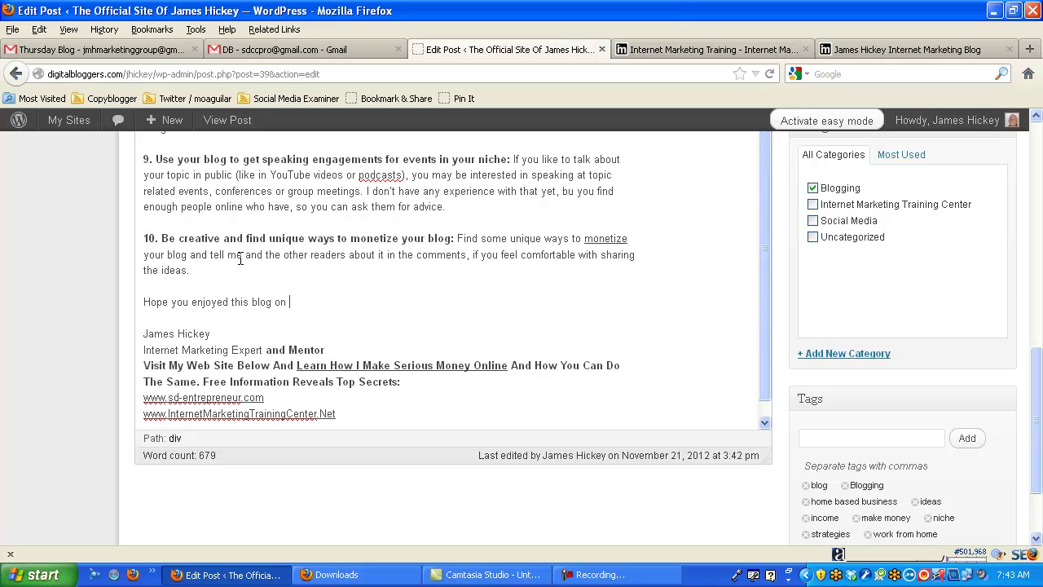
{"action": "key", "text": "ctrl+v"}
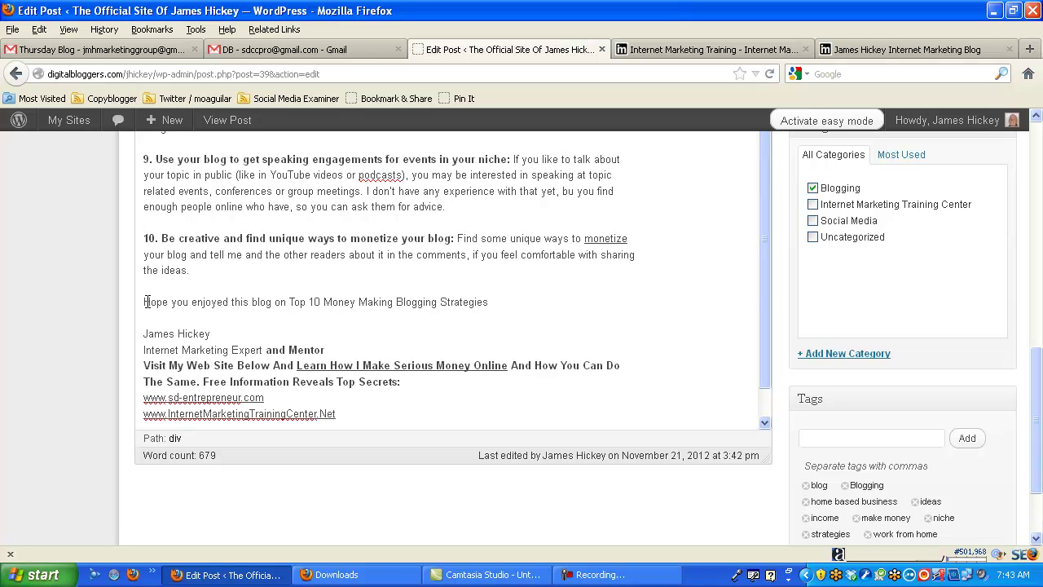
- Format the closing "Hope you enjoyed this blog on Top 10 Money Making Blogging Strategies" line as Heading 3
{"action": "left_click_drag", "start_coordinate": [144, 302], "coordinate": [496, 313]}
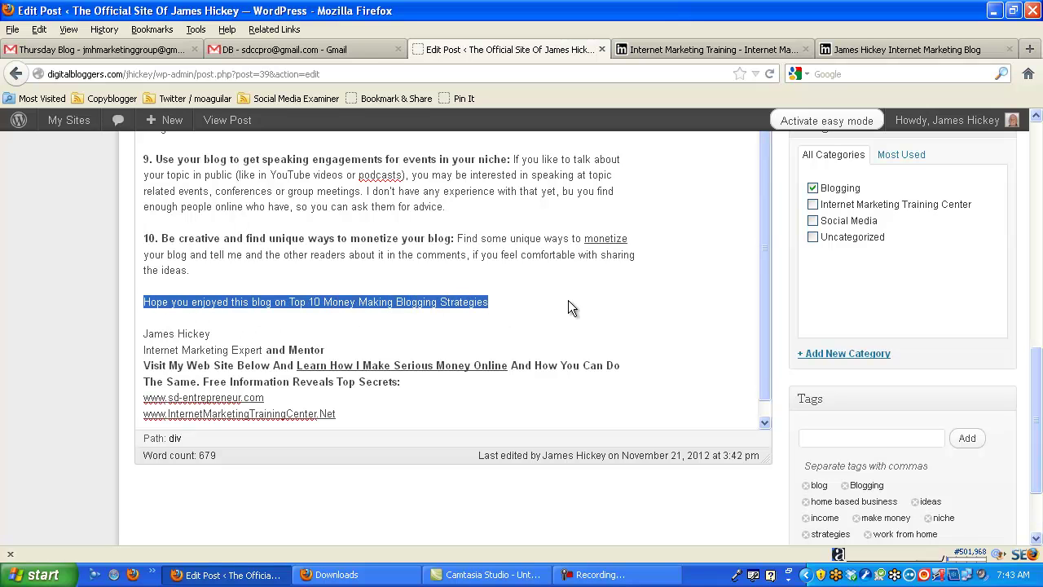
{"action": "left_click_drag", "start_coordinate": [1036, 350], "coordinate": [1033, 157]}
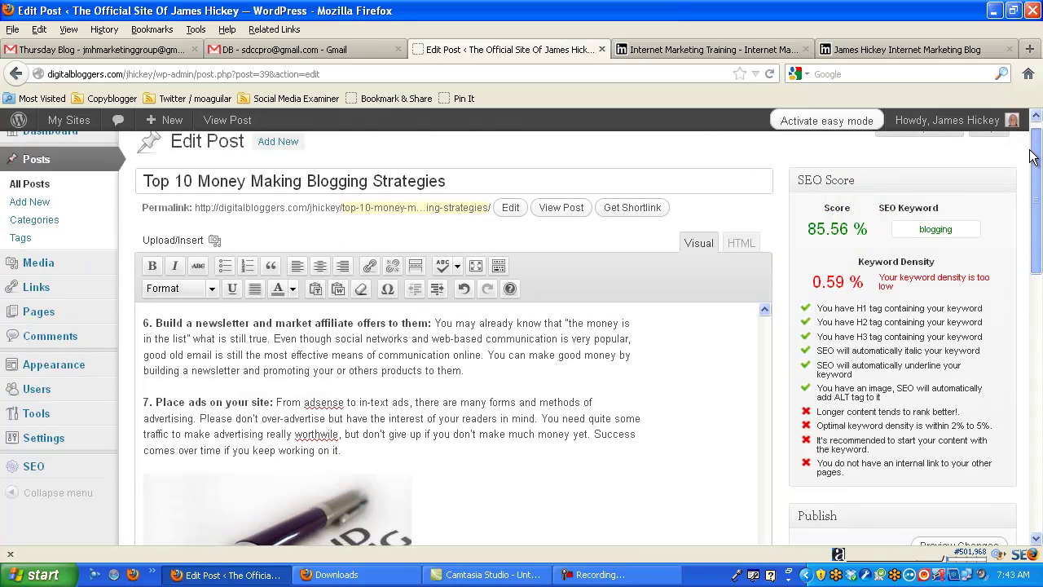
{"action": "left_click", "coordinate": [209, 290]}
{"action": "scroll", "coordinate": [234, 362], "scroll_direction": "down", "scroll_amount": 1}
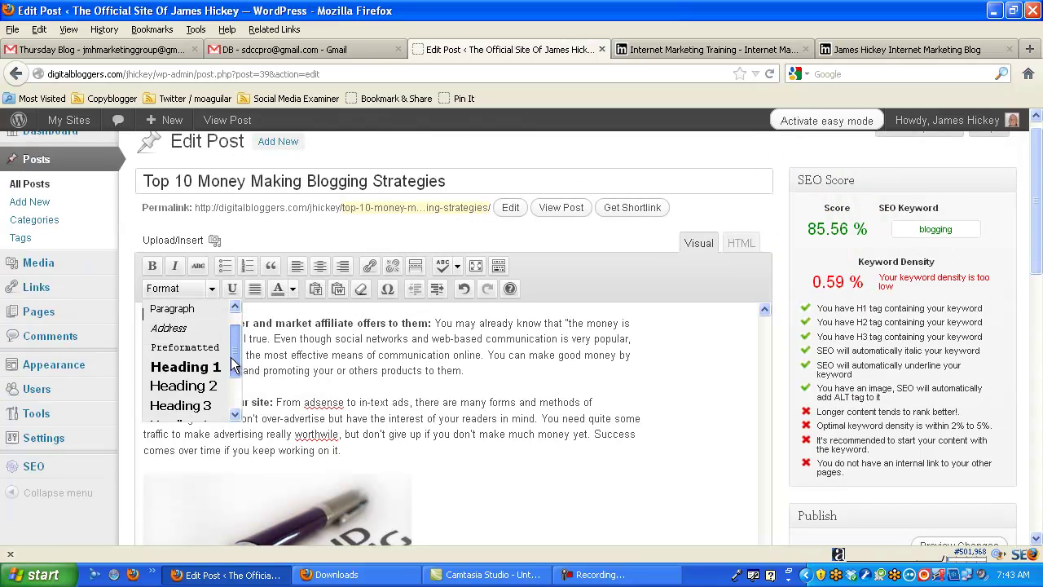
{"action": "left_click", "coordinate": [208, 405]}
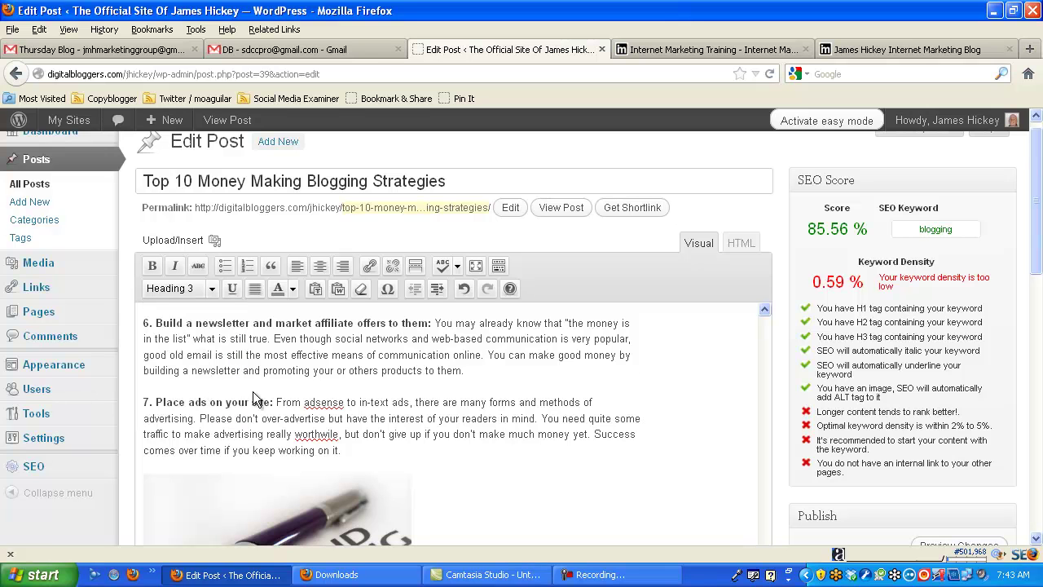
- Update the post and view its published page
{"action": "left_click_drag", "start_coordinate": [1037, 223], "coordinate": [969, 415]}
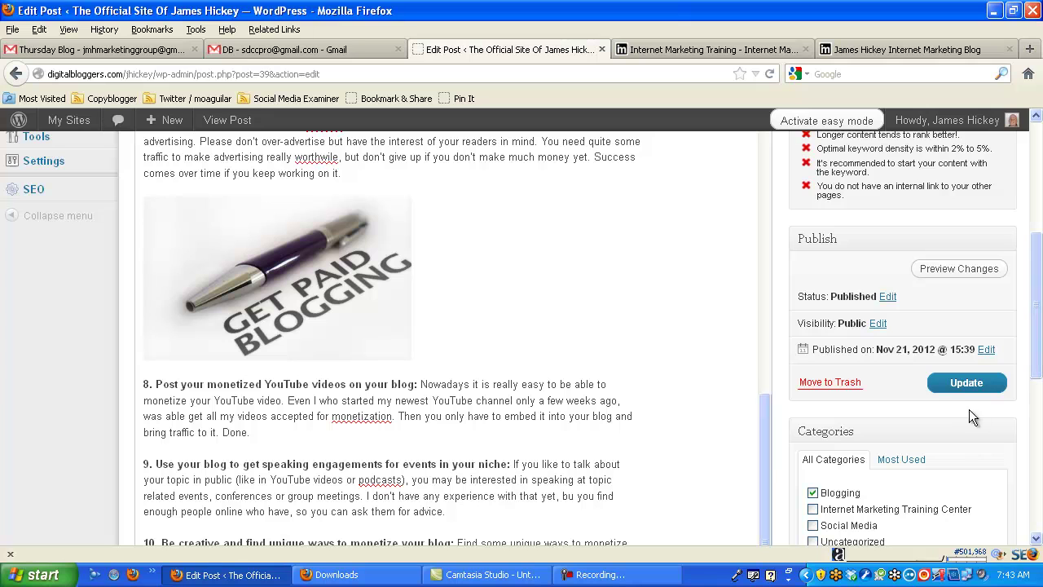
{"action": "left_click", "coordinate": [965, 394]}
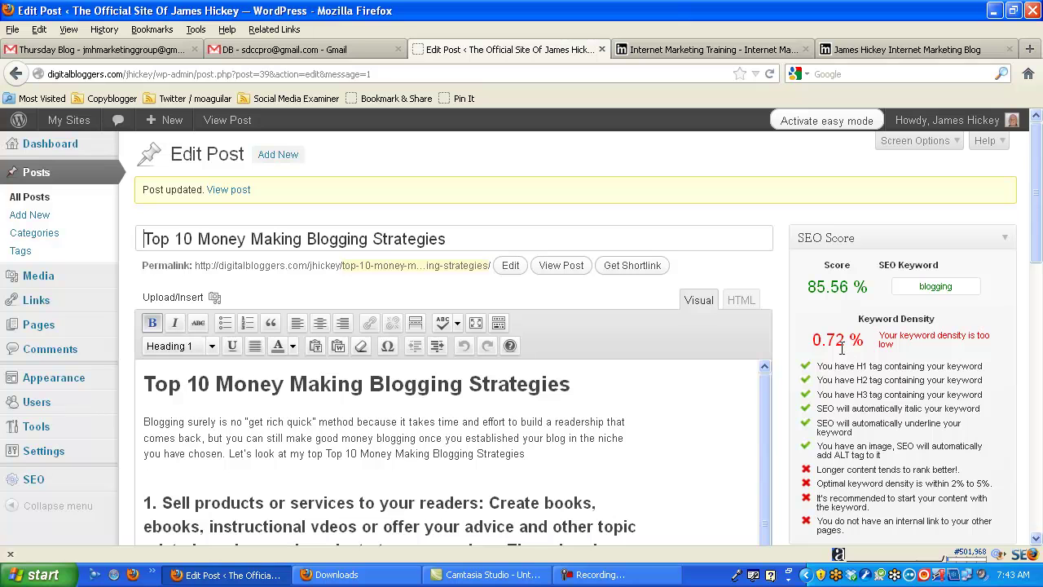
{"action": "left_click", "coordinate": [226, 196]}
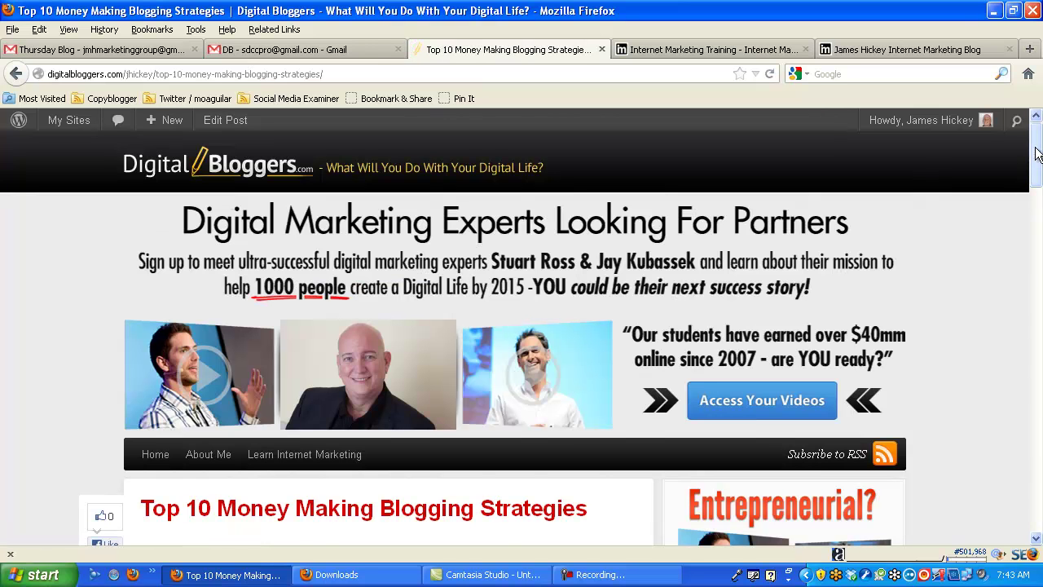
{"action": "scroll", "coordinate": [1036, 163], "scroll_direction": "down", "scroll_amount": 1}
{"action": "mouse_move", "coordinate": [1036, 163]}
{"action": "left_mouse_down"}
{"action": "mouse_move", "coordinate": [1020, 266]}
{"action": "mouse_move", "coordinate": [1026, 396]}
{"action": "mouse_move", "coordinate": [1022, 163]}
{"action": "left_mouse_up"}
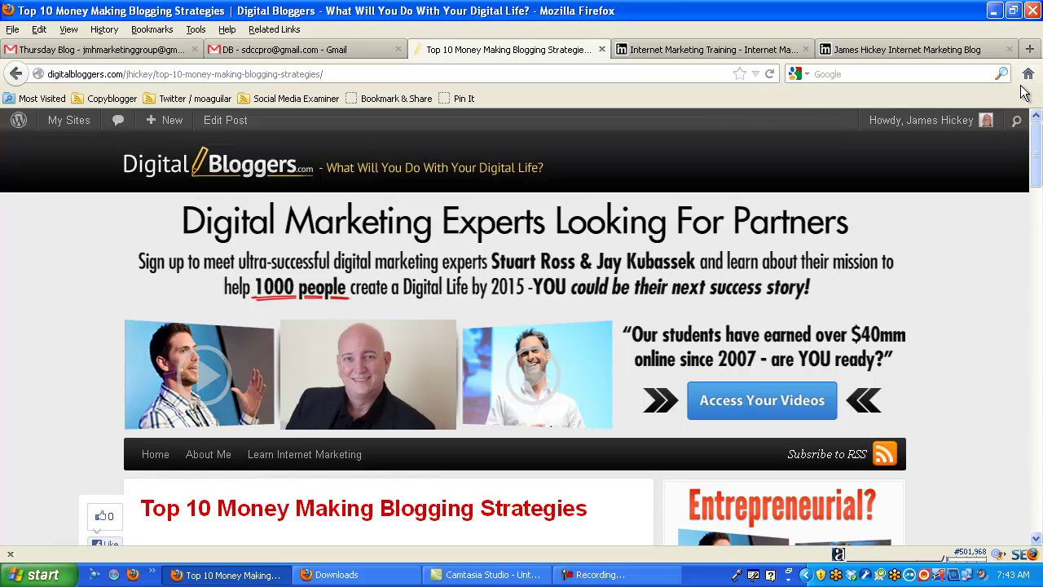